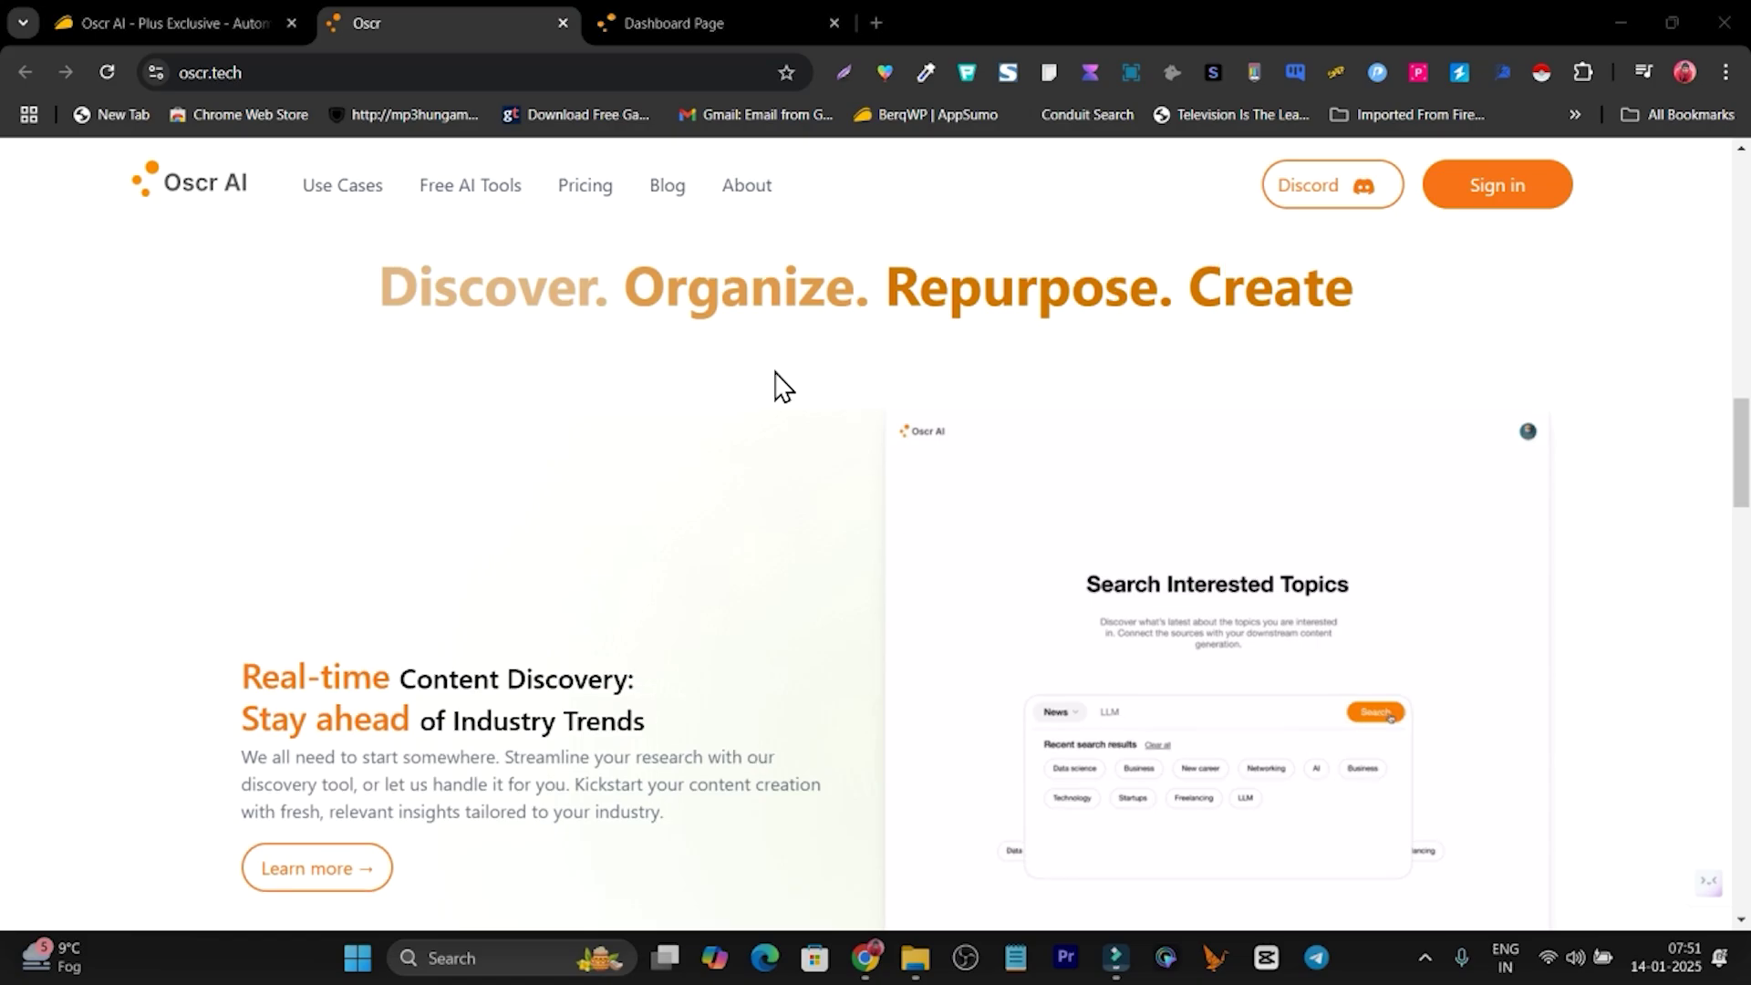
Step: Look through the feature sections of the Oscr AI homepage, from content discovery to contextual intelligence
scroll(782, 387, "down", 2)
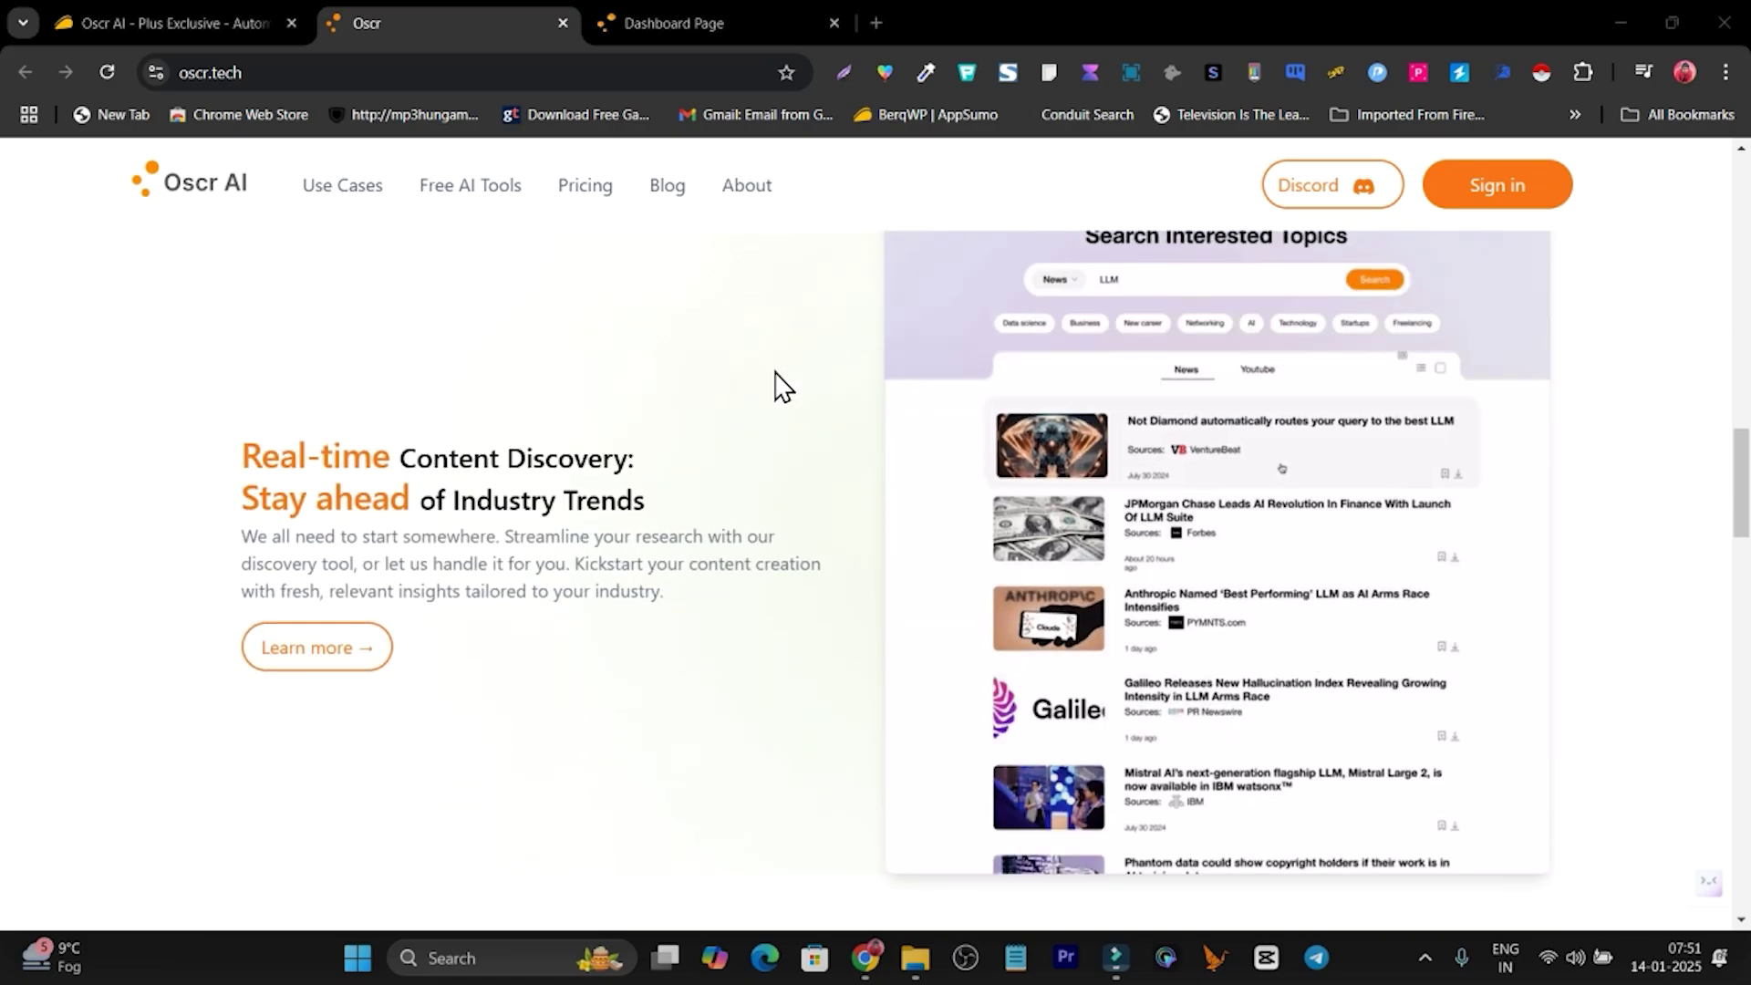
scroll(781, 386, "down", 2)
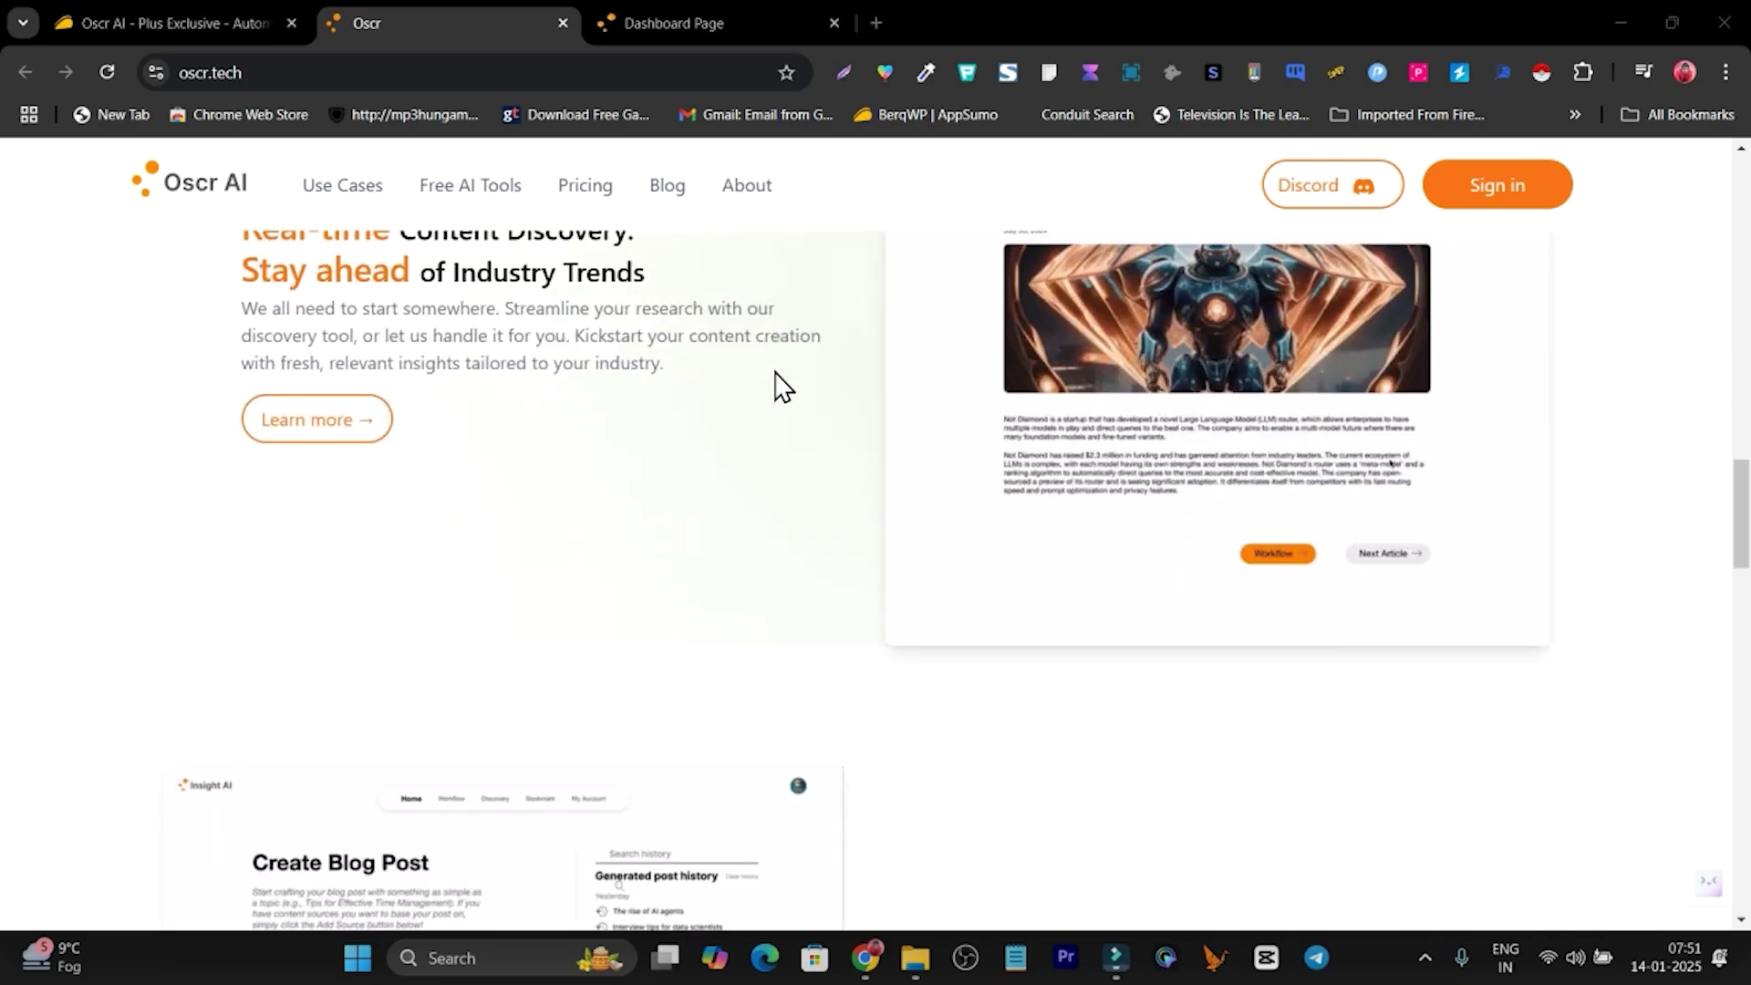
scroll(782, 386, "down", 4)
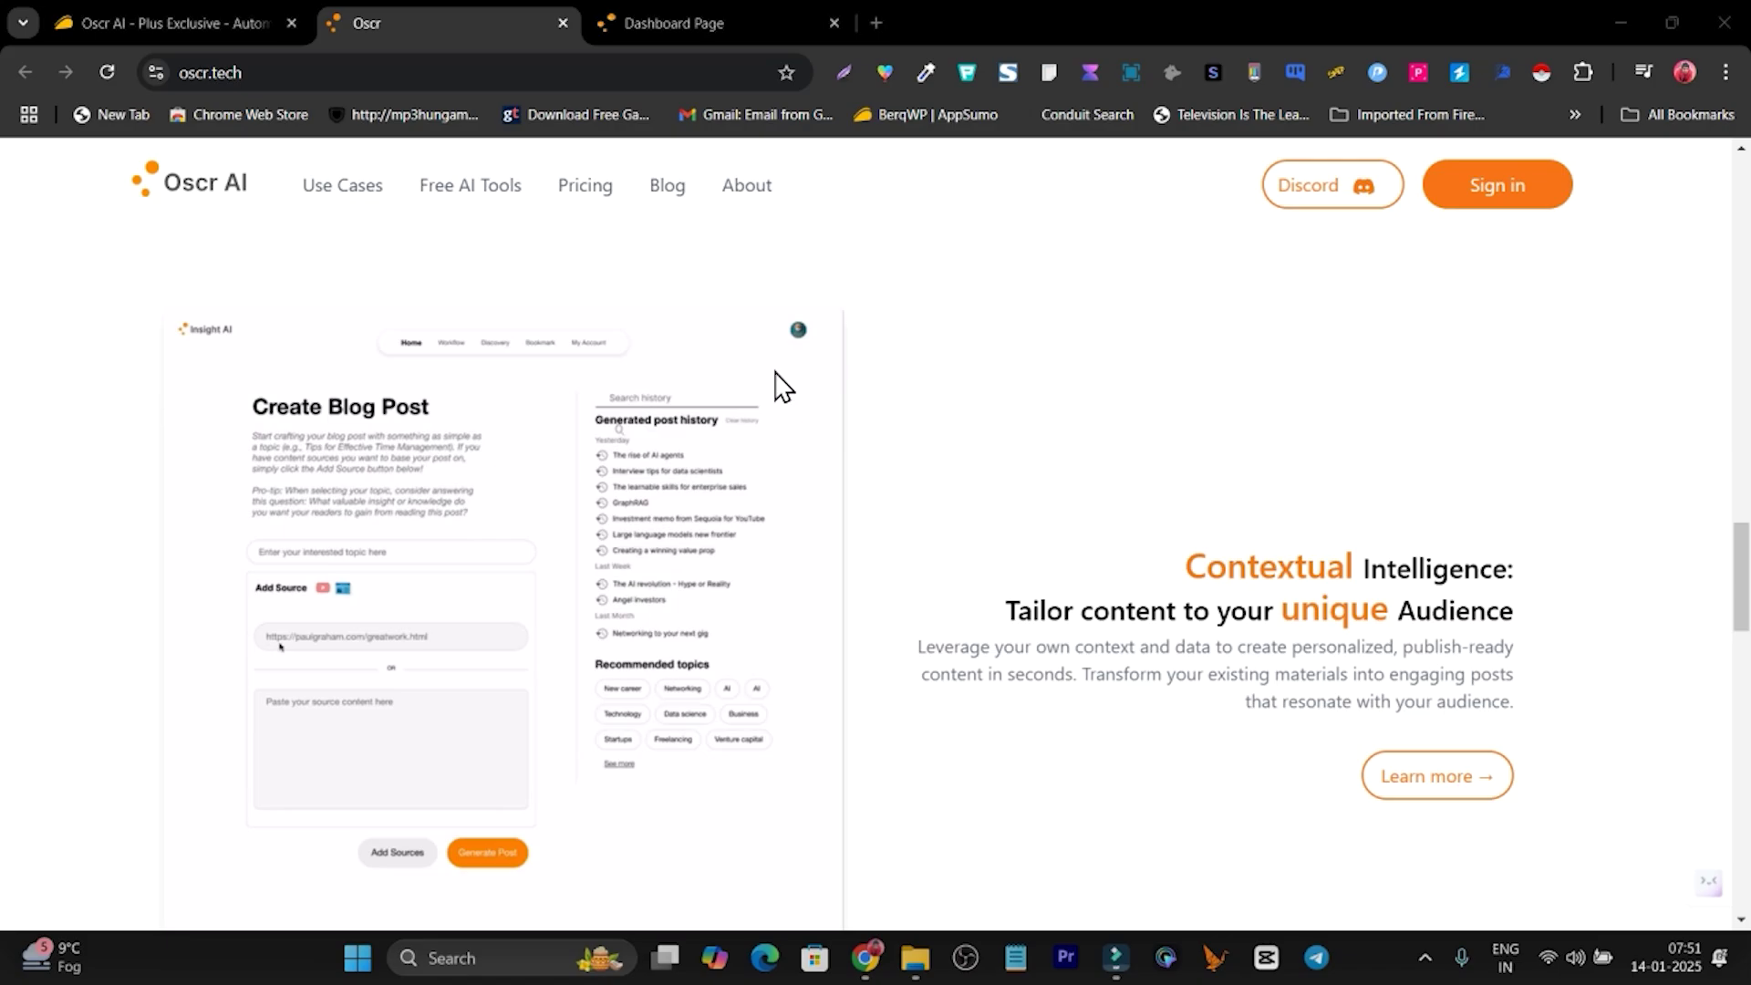
scroll(782, 385, "down", 2)
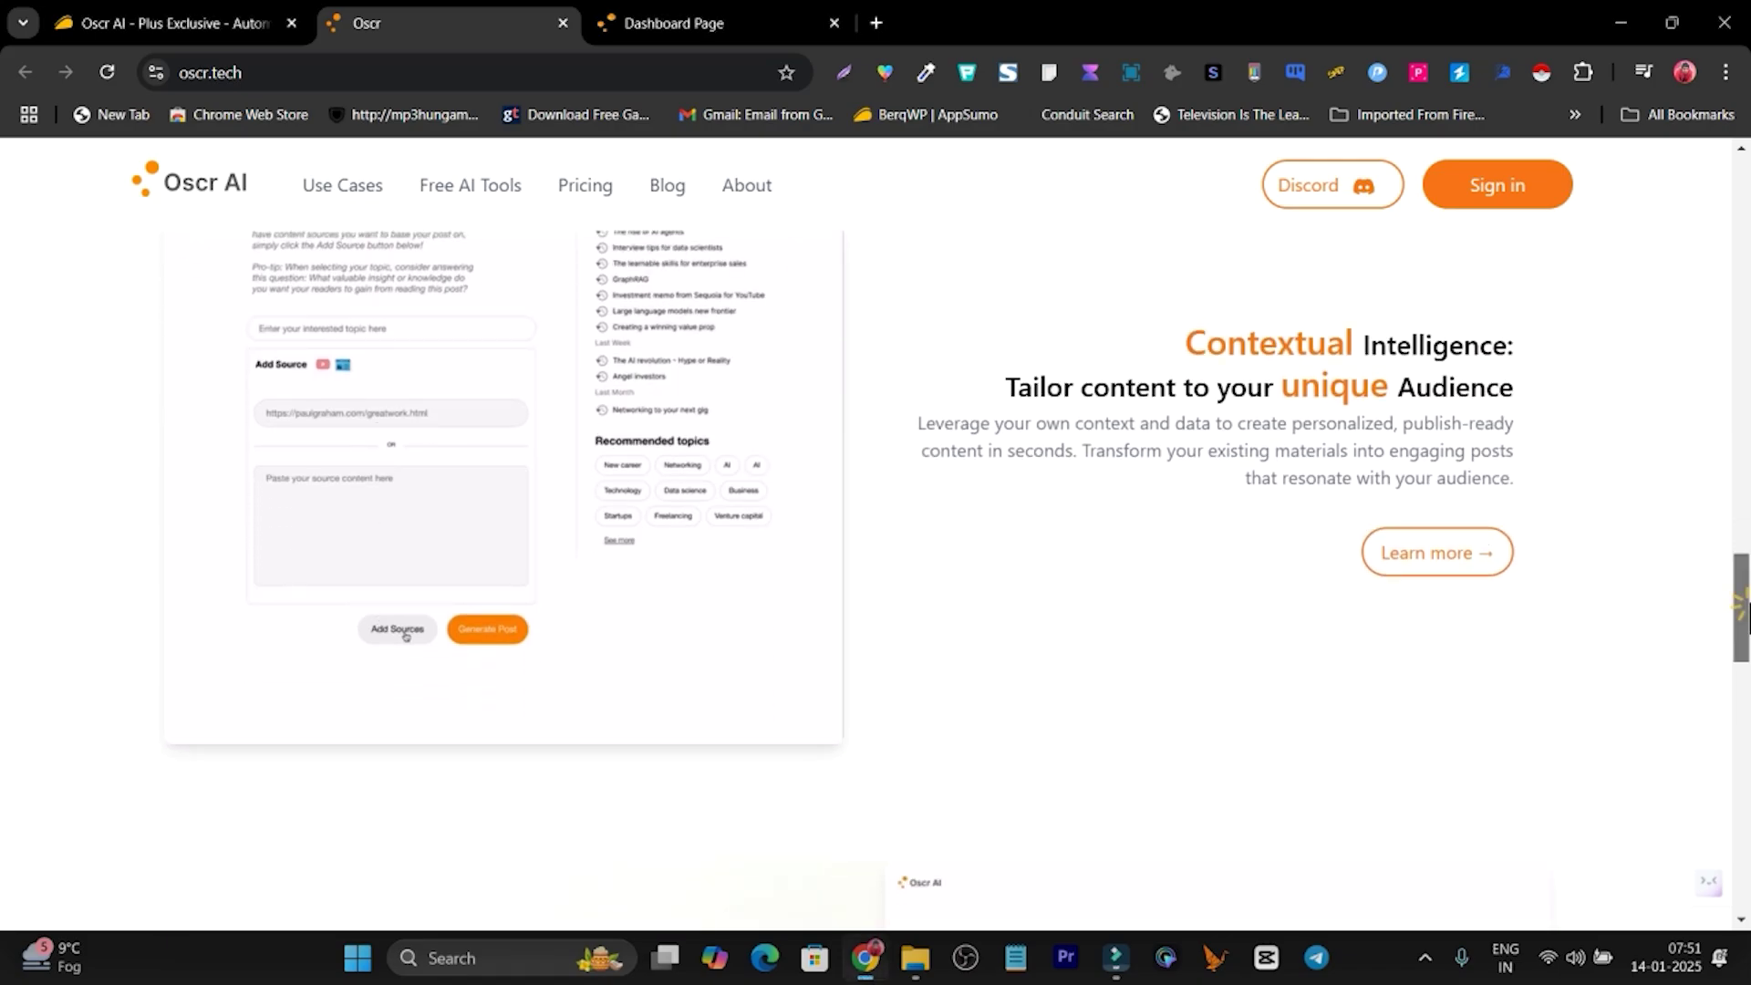
scroll(1503, 406, "up", 10)
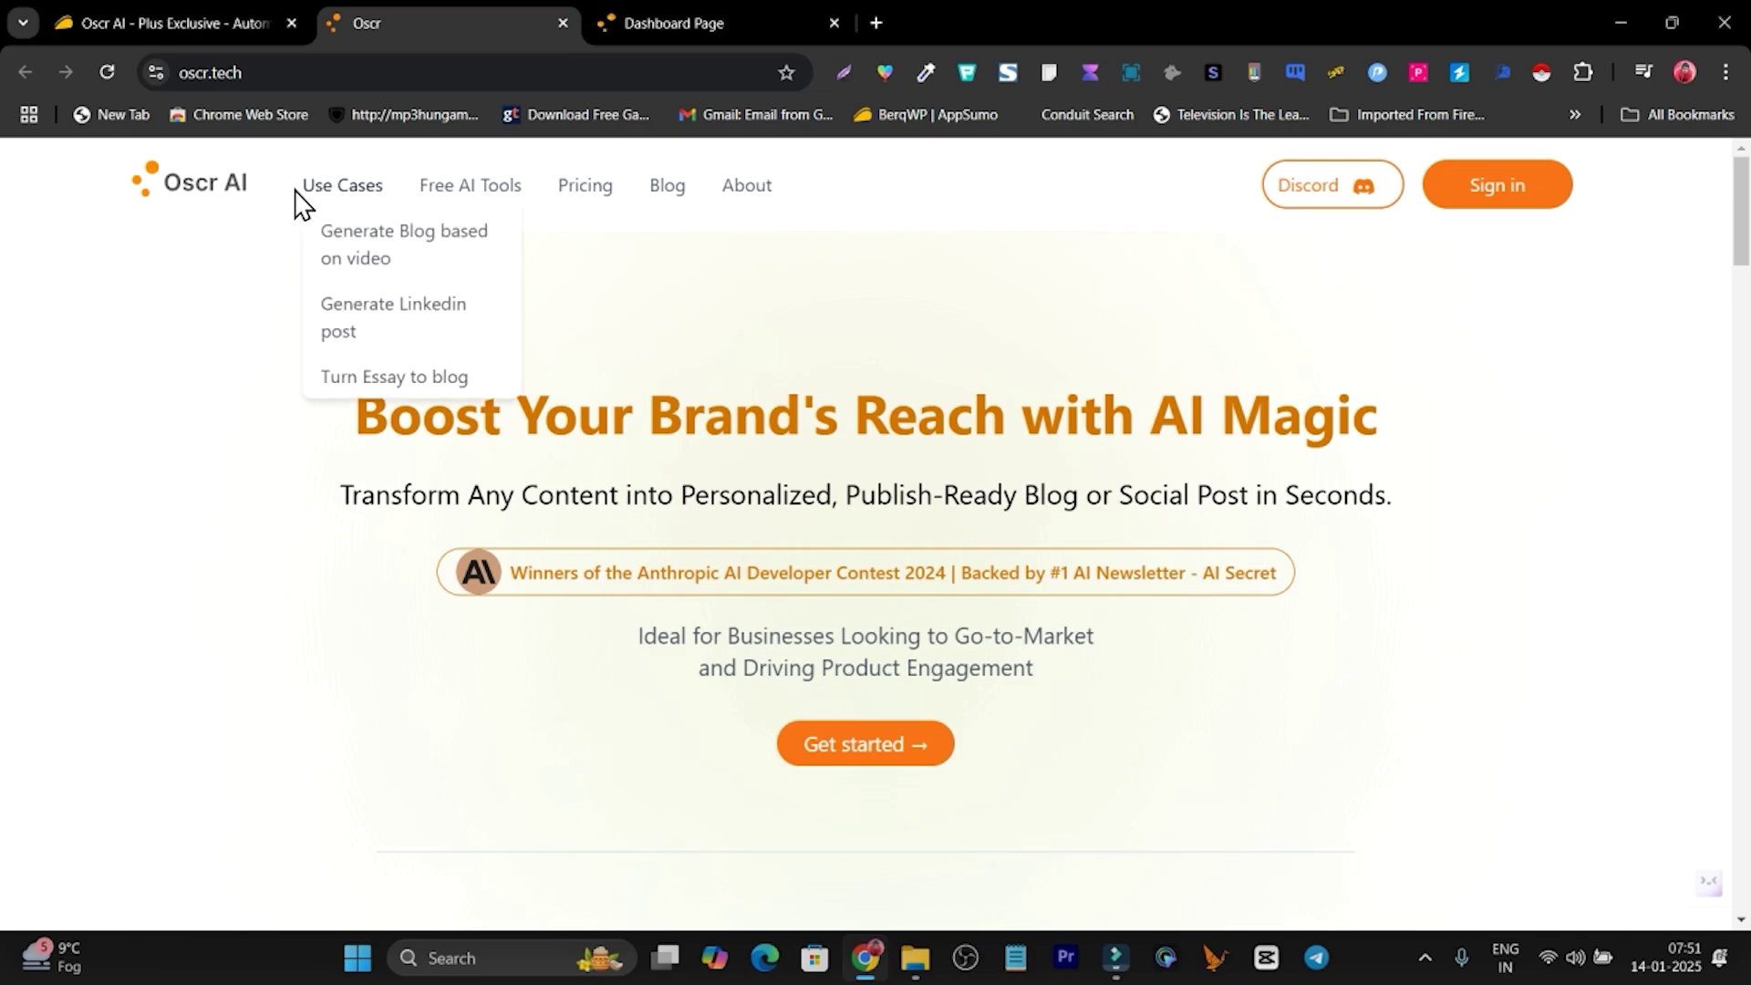
Step: Switch to the Oscr AI listing on AppSumo and highlight the "Plus Exclusive" part of its title
left_click(139, 24)
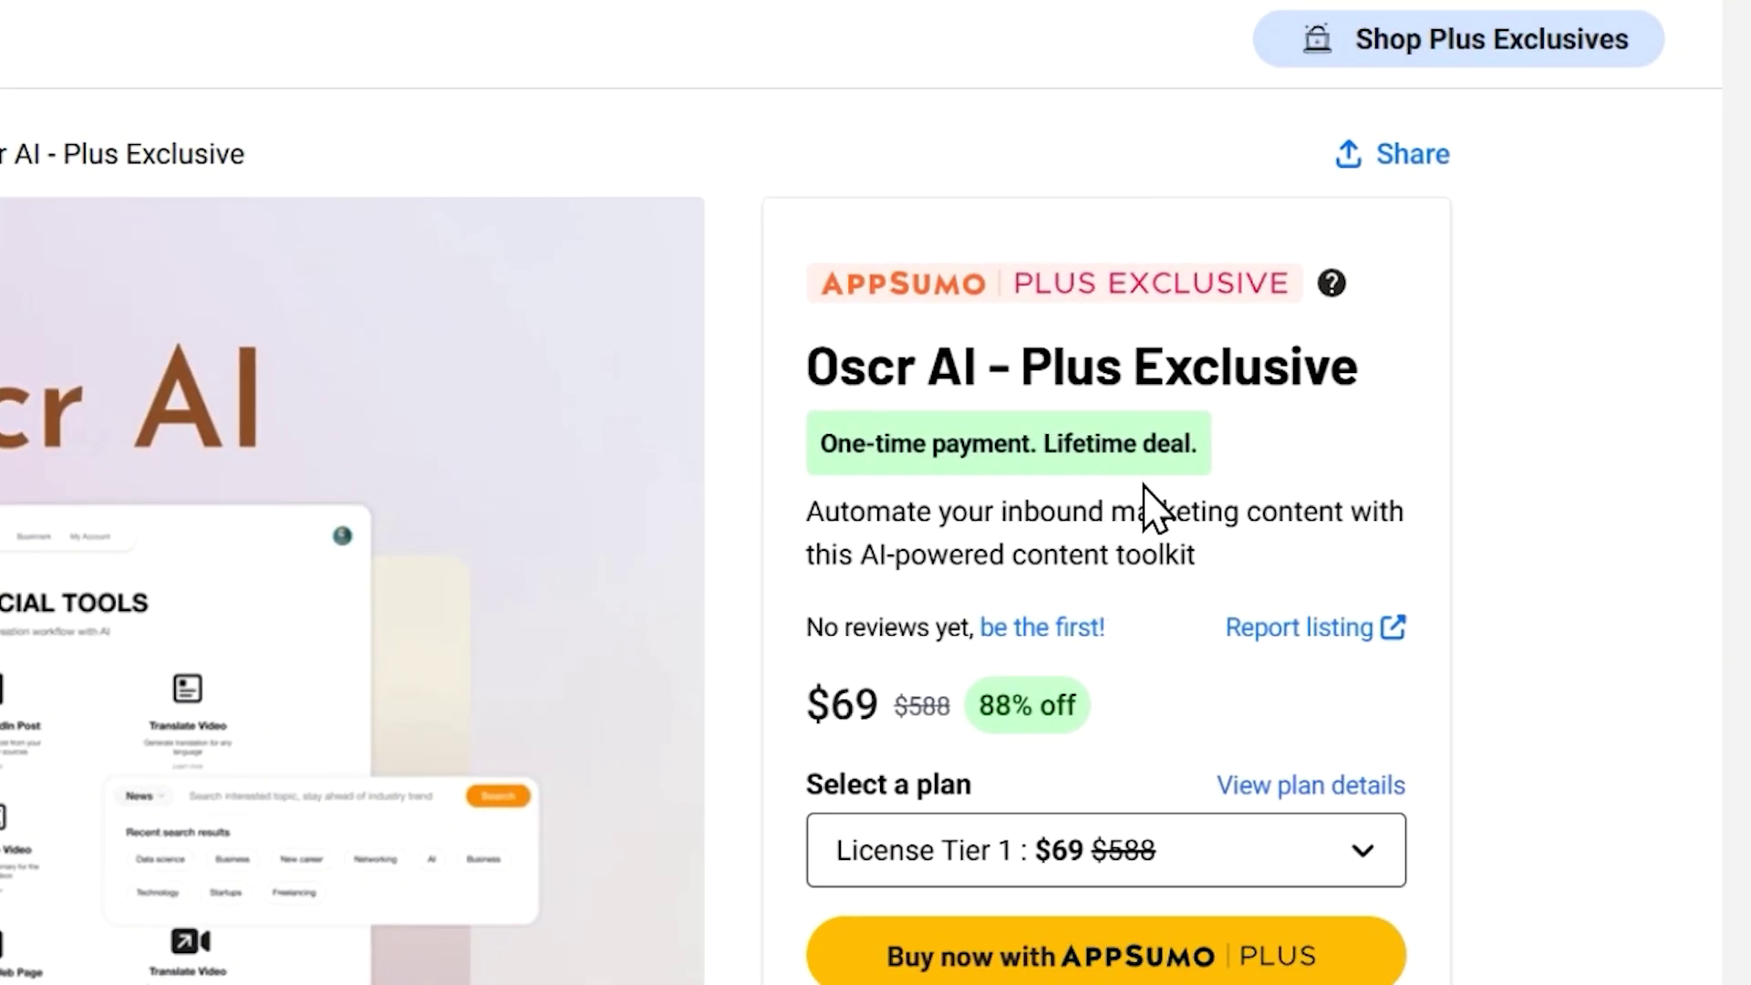
left_click_drag(1379, 374, 1036, 397)
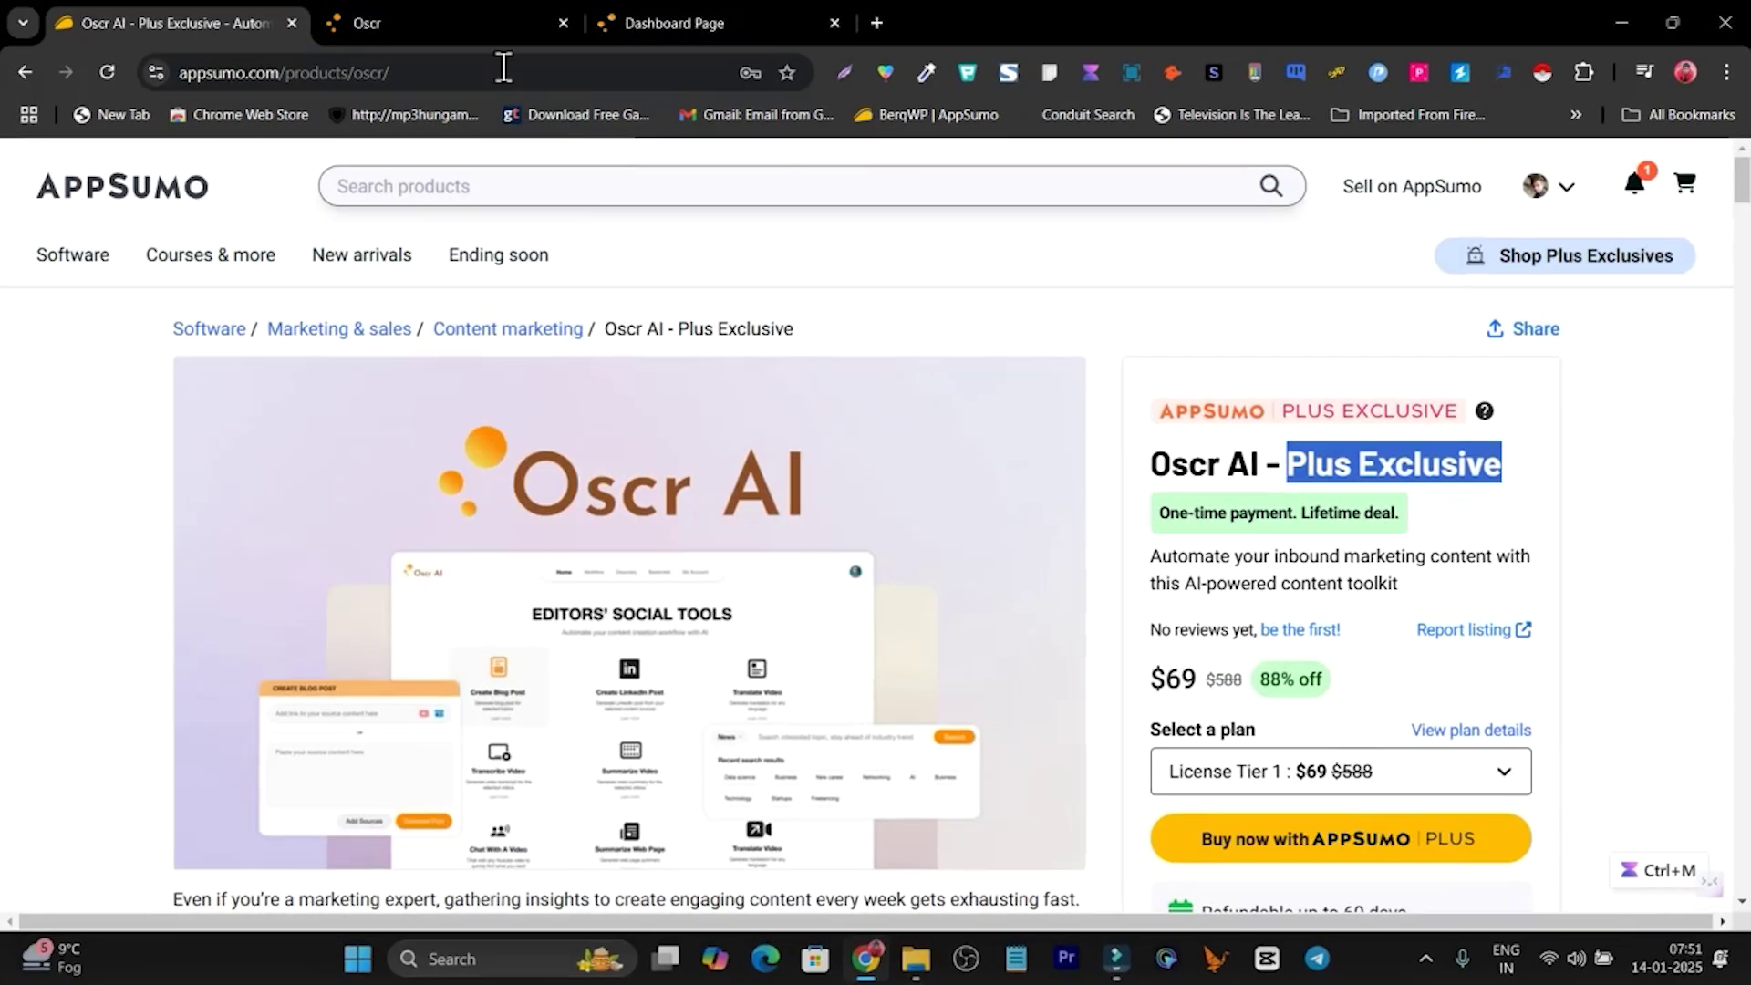
Step: Open the Pricing page from the Oscr site, place its tab directly after the AppSumo tab, and review the monthly plans
left_click(497, 20)
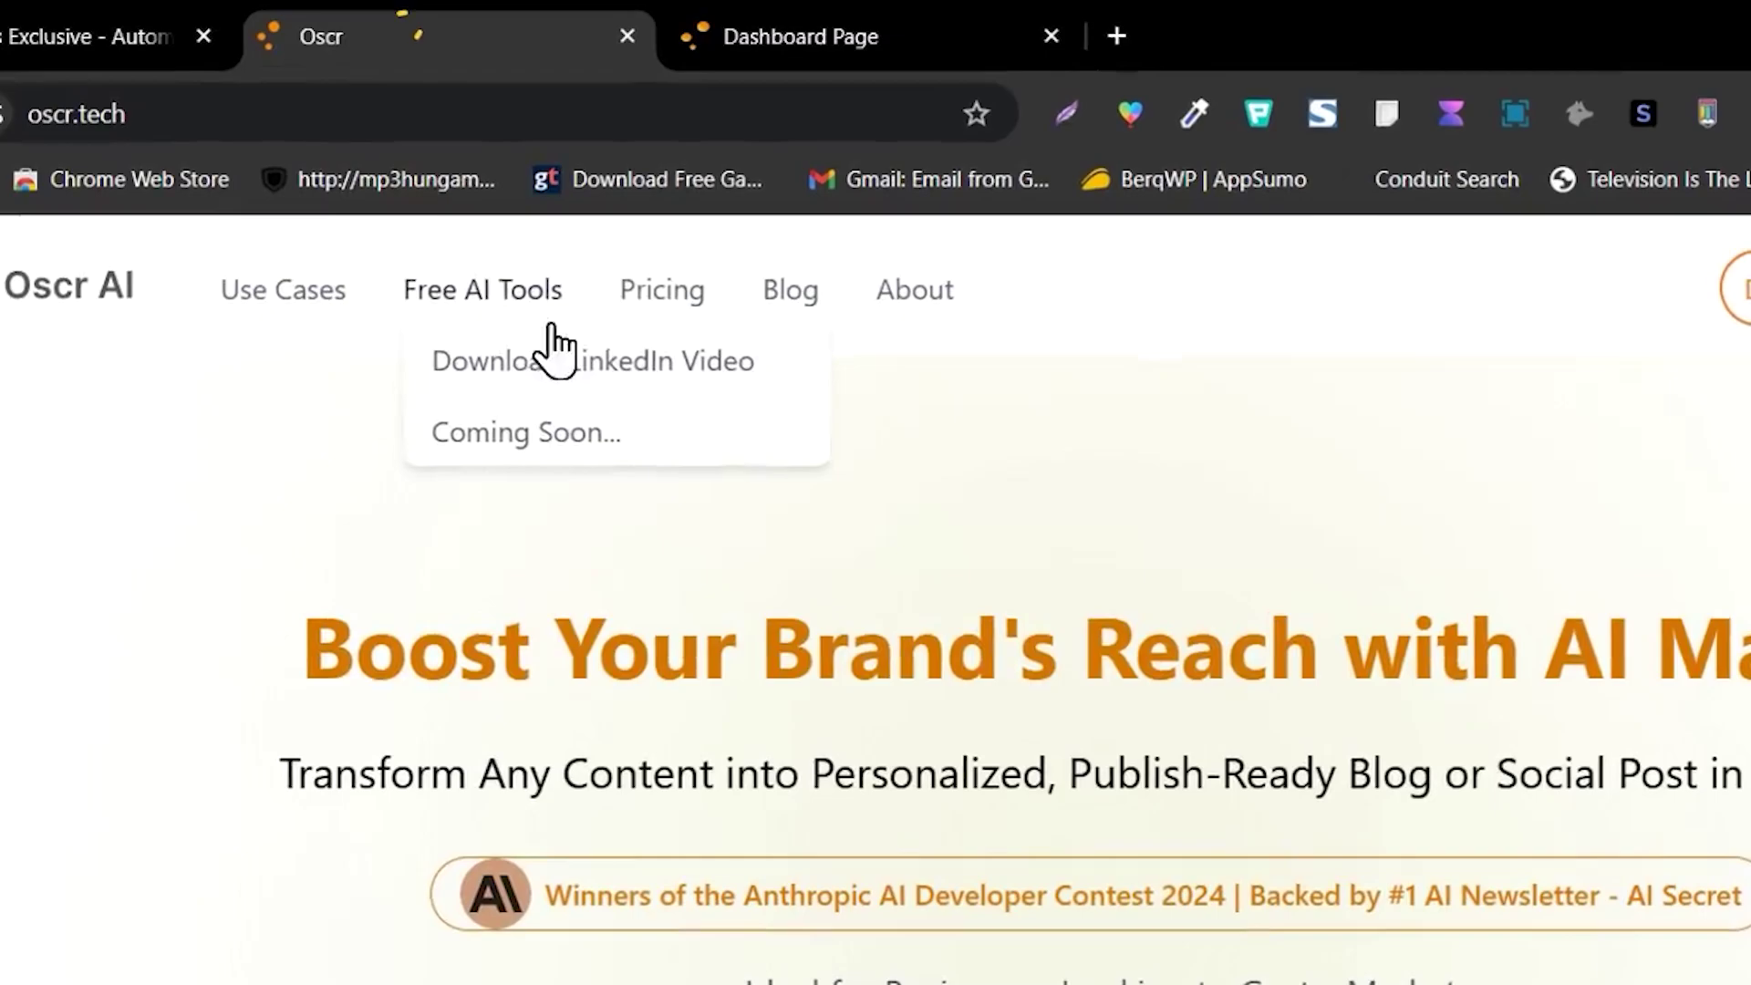
left_click(620, 292)
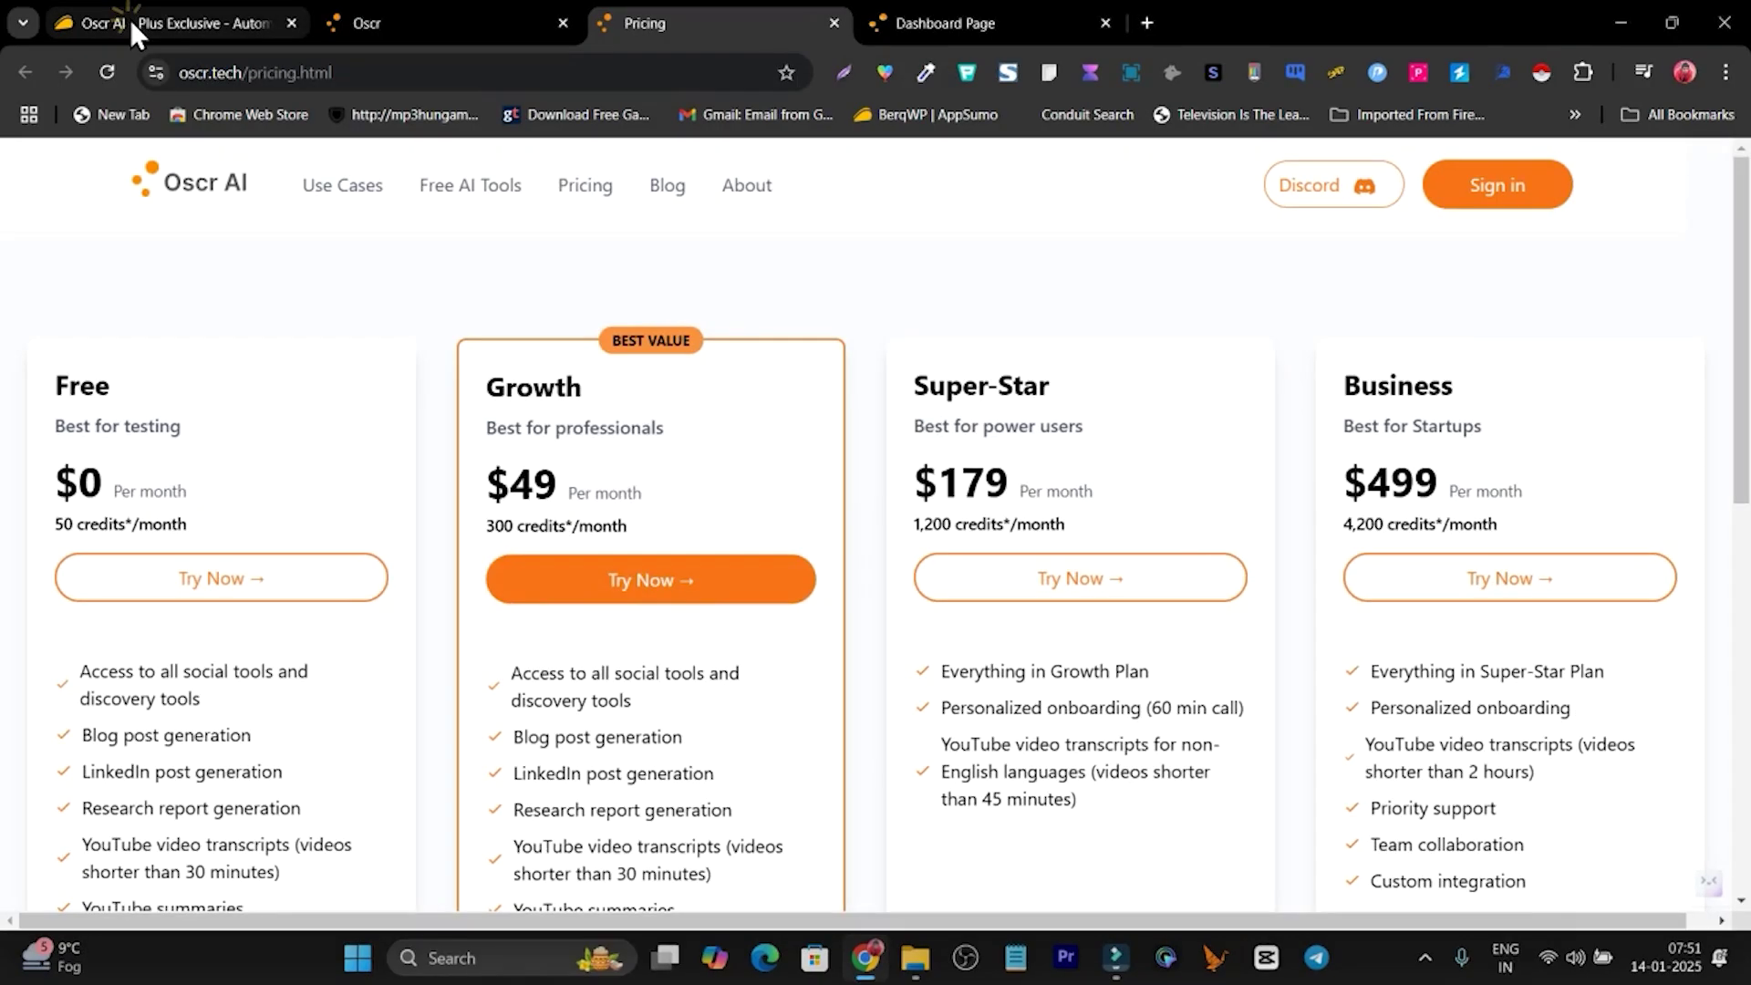
left_click(130, 19)
left_click(425, 28)
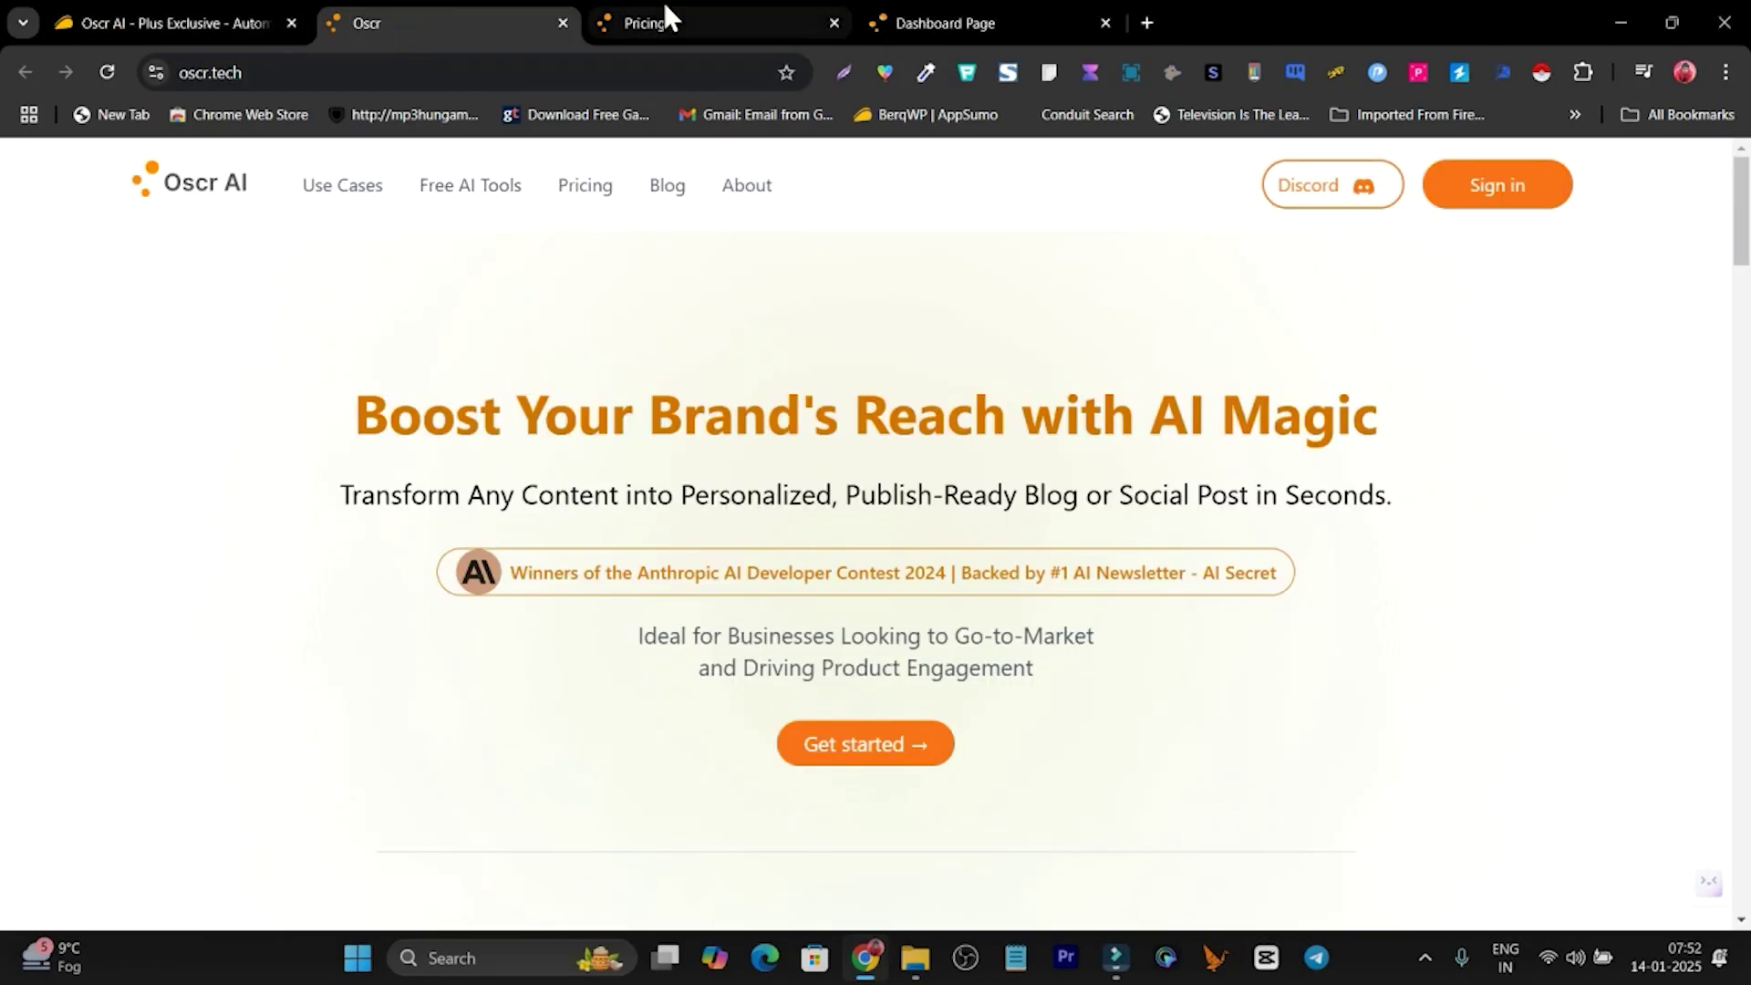
left_click_drag(664, 13, 484, 41)
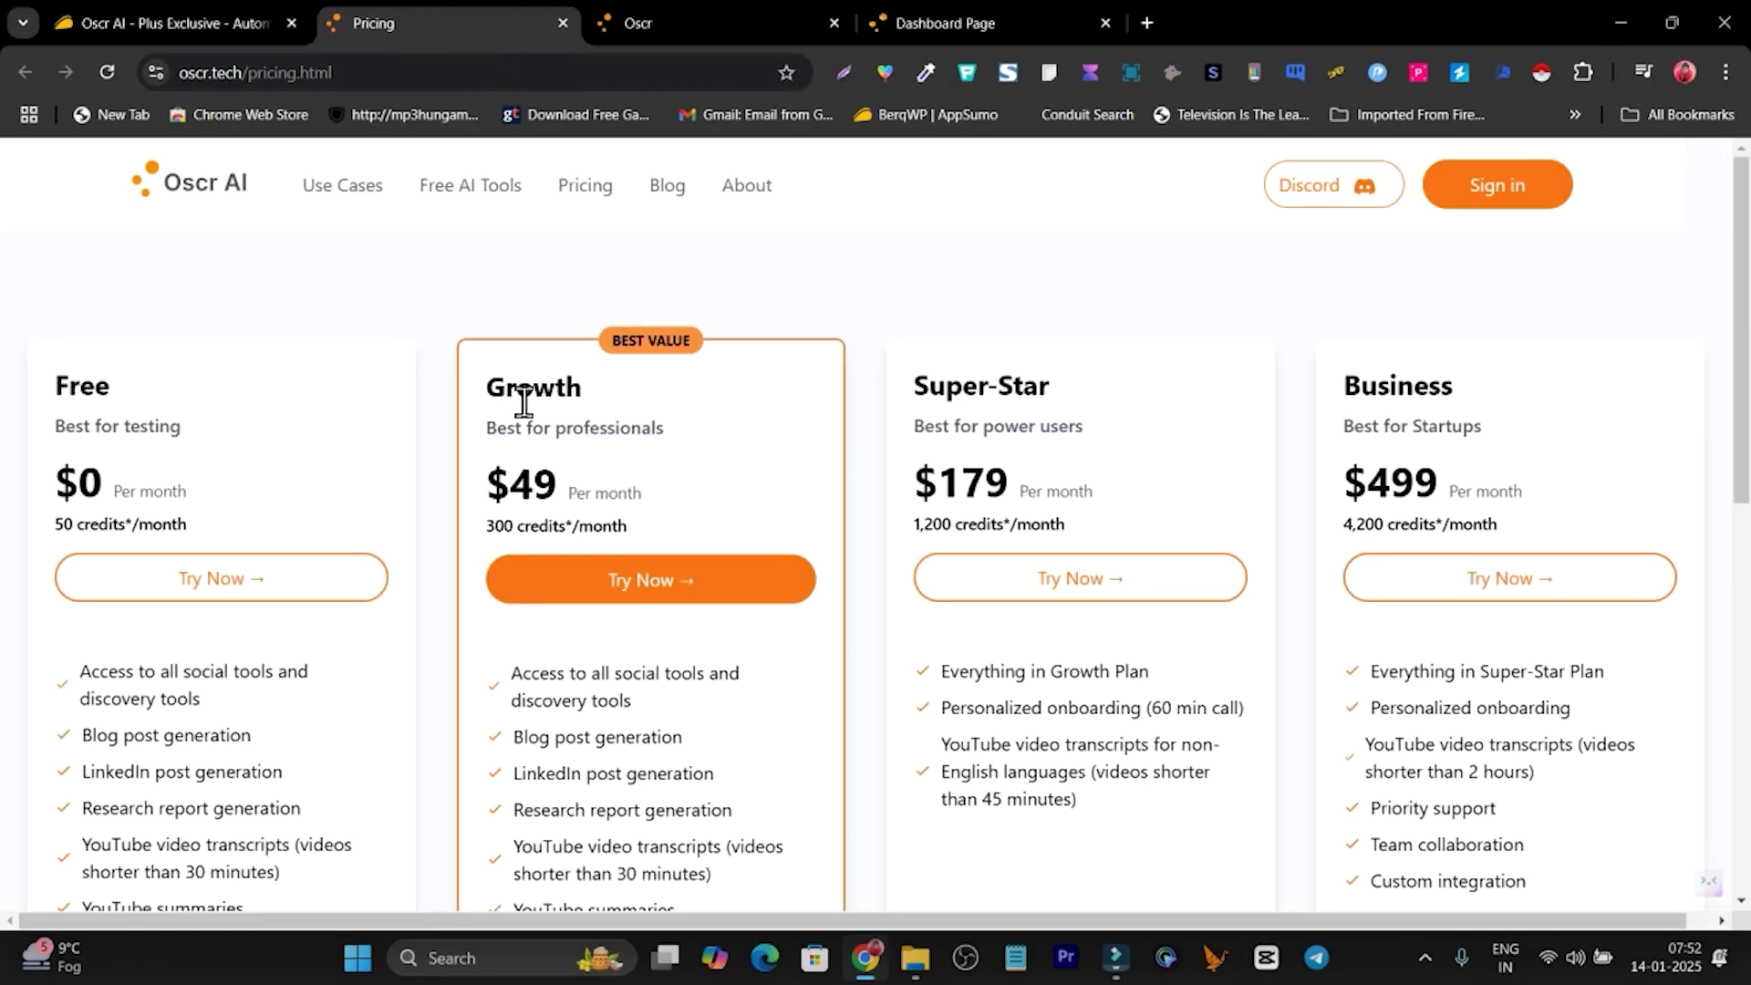
scroll(614, 420, "down", 2)
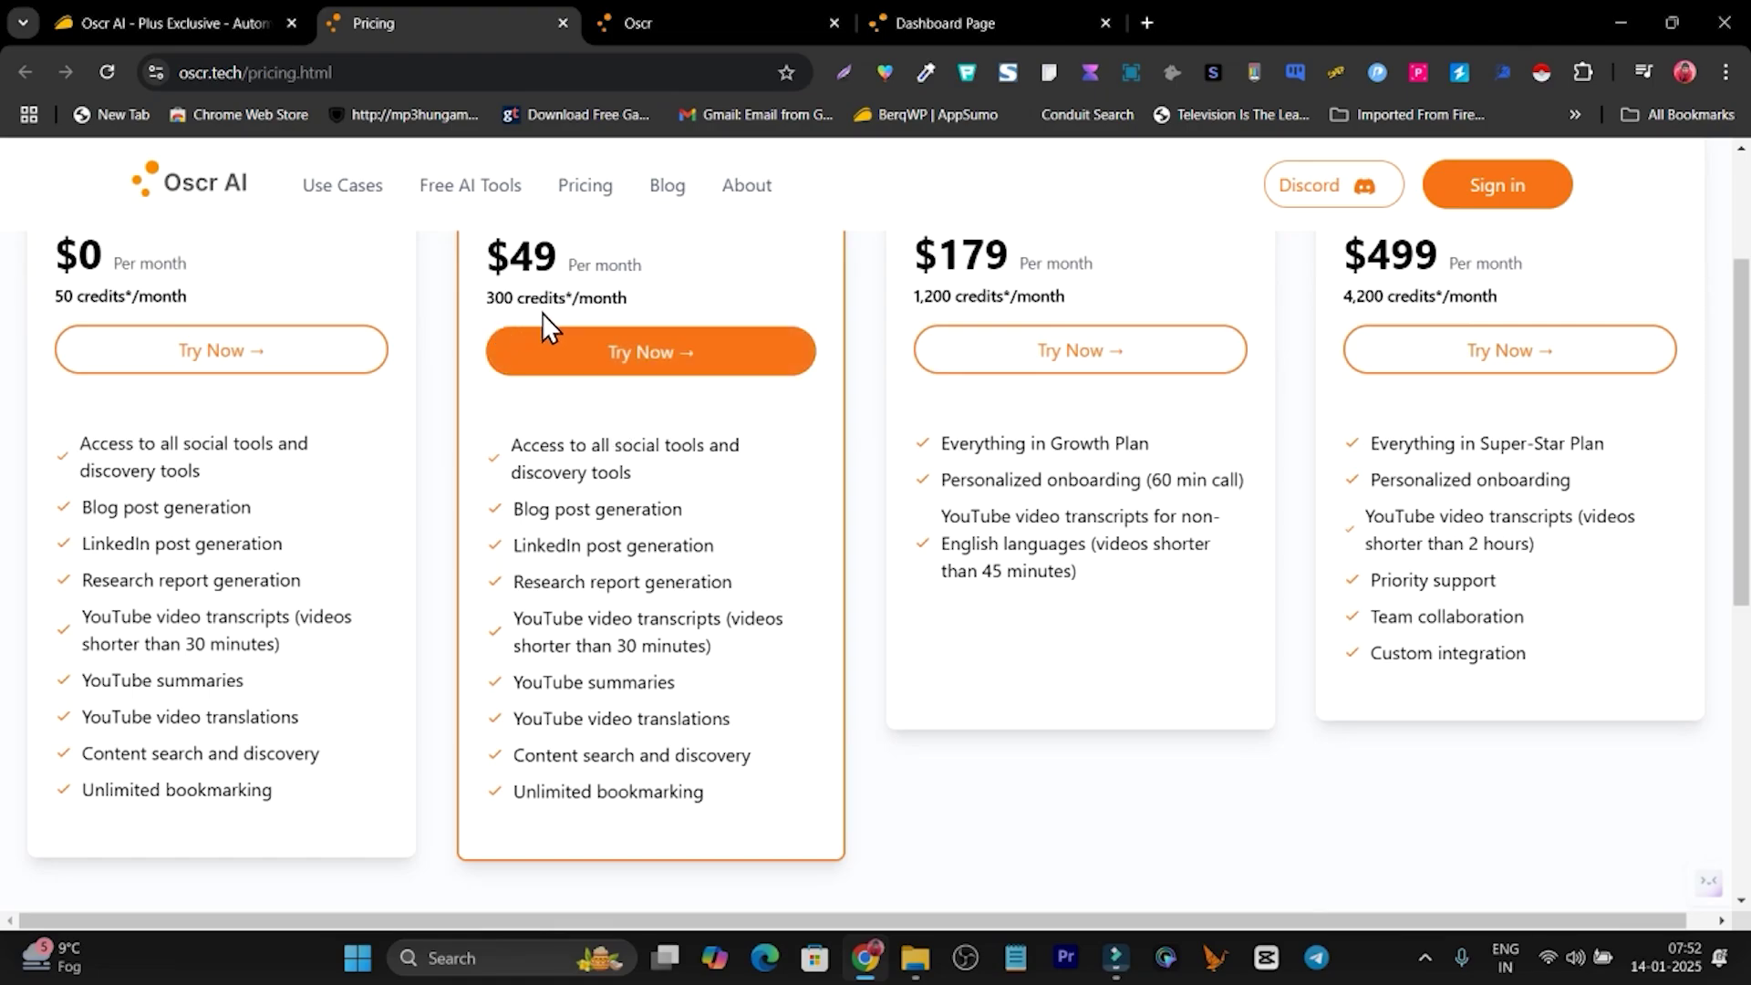
Step: Highlight the discounted deal price on the AppSumo listing and return to the Oscr homepage
left_click(140, 19)
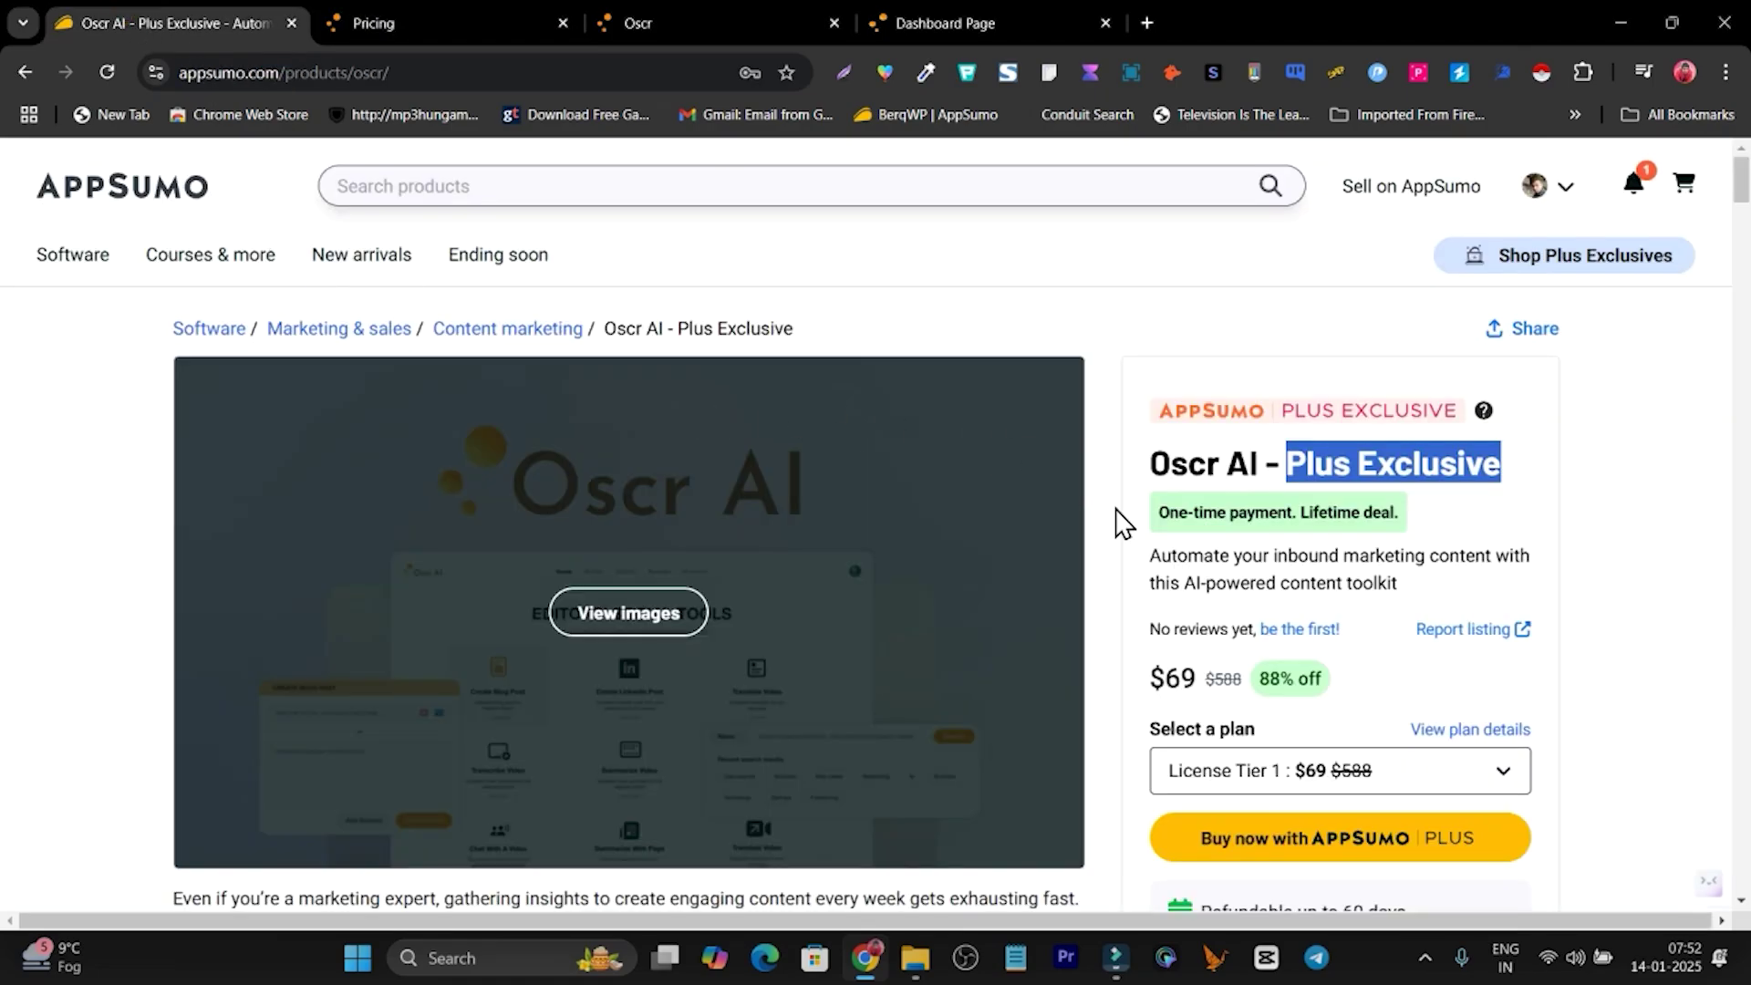
left_click_drag(1198, 691, 1164, 690)
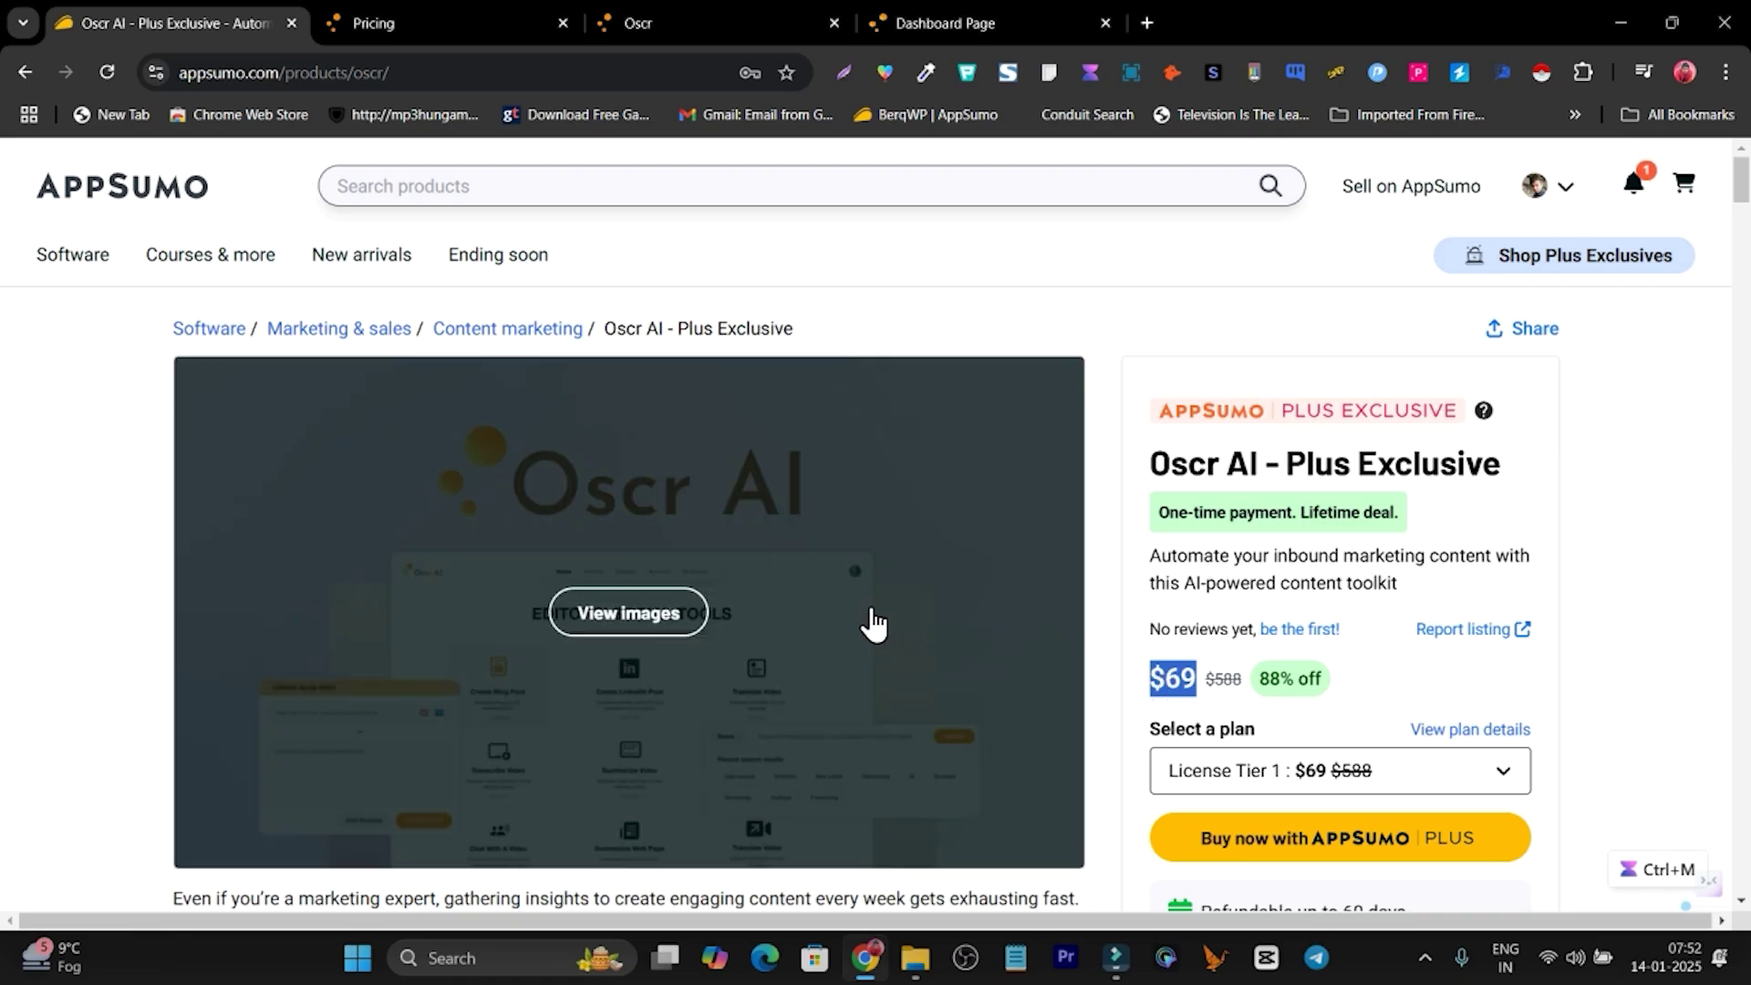
left_click(643, 25)
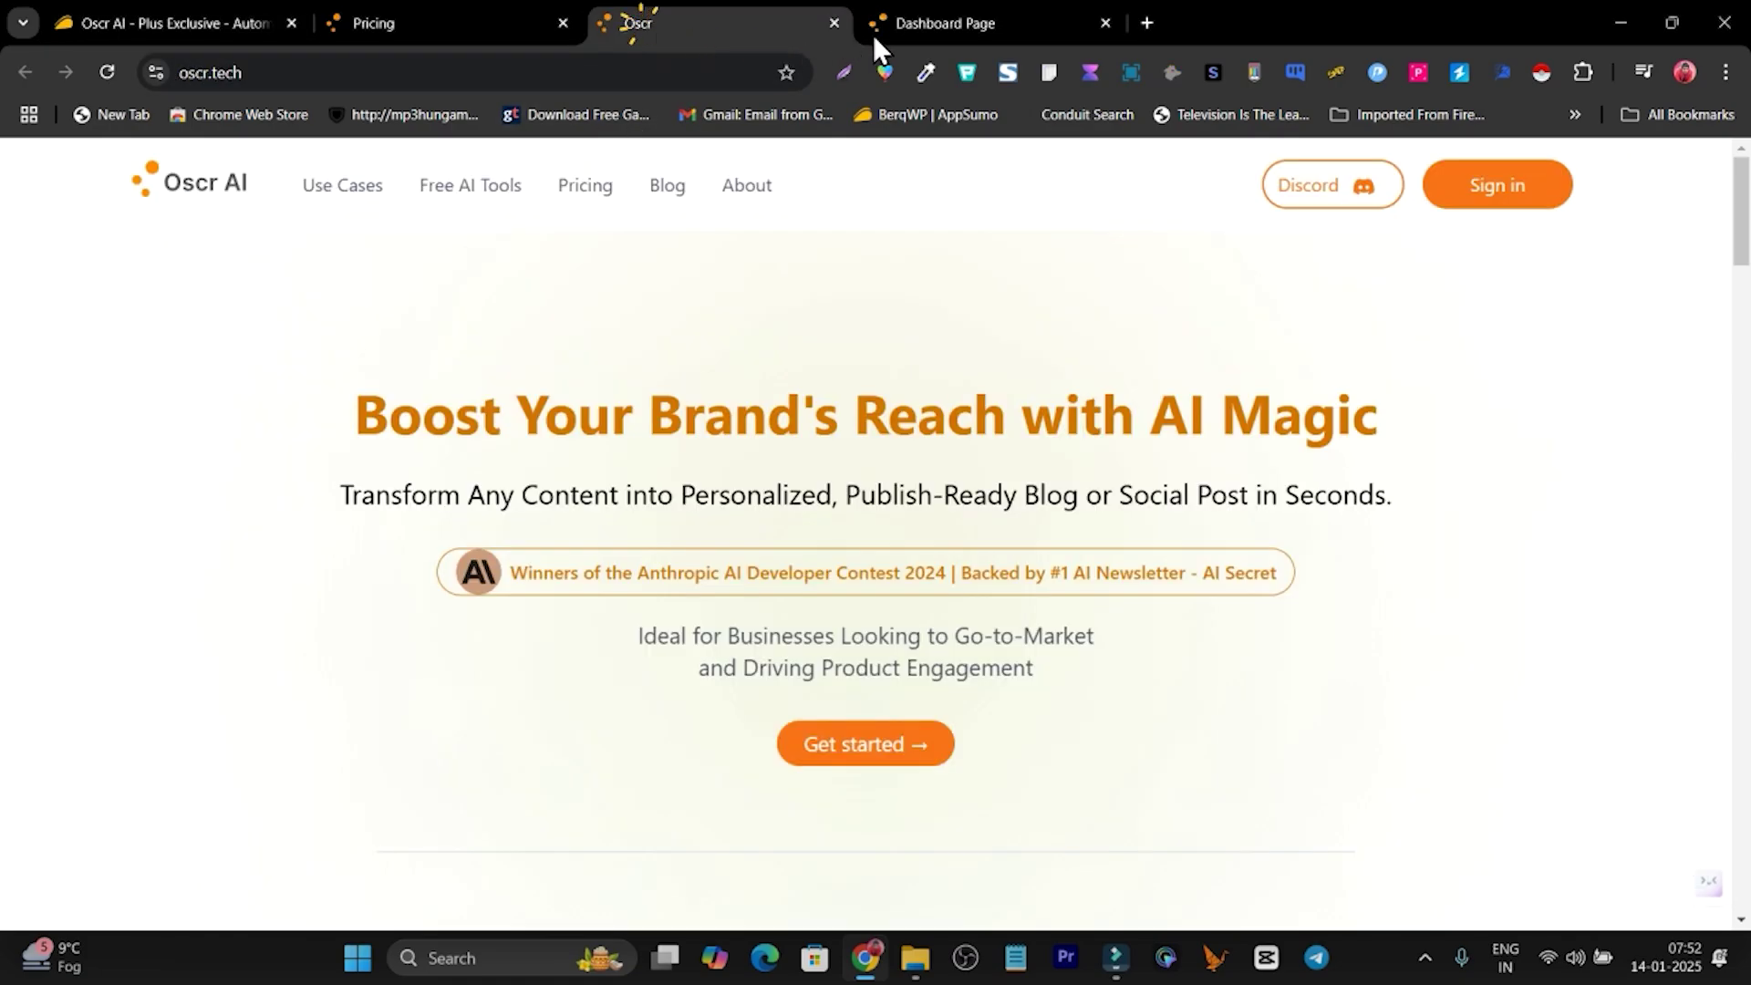
Step: Review the license tiers under Plans & features on the AppSumo listing and highlight the refund period note
left_click(107, 18)
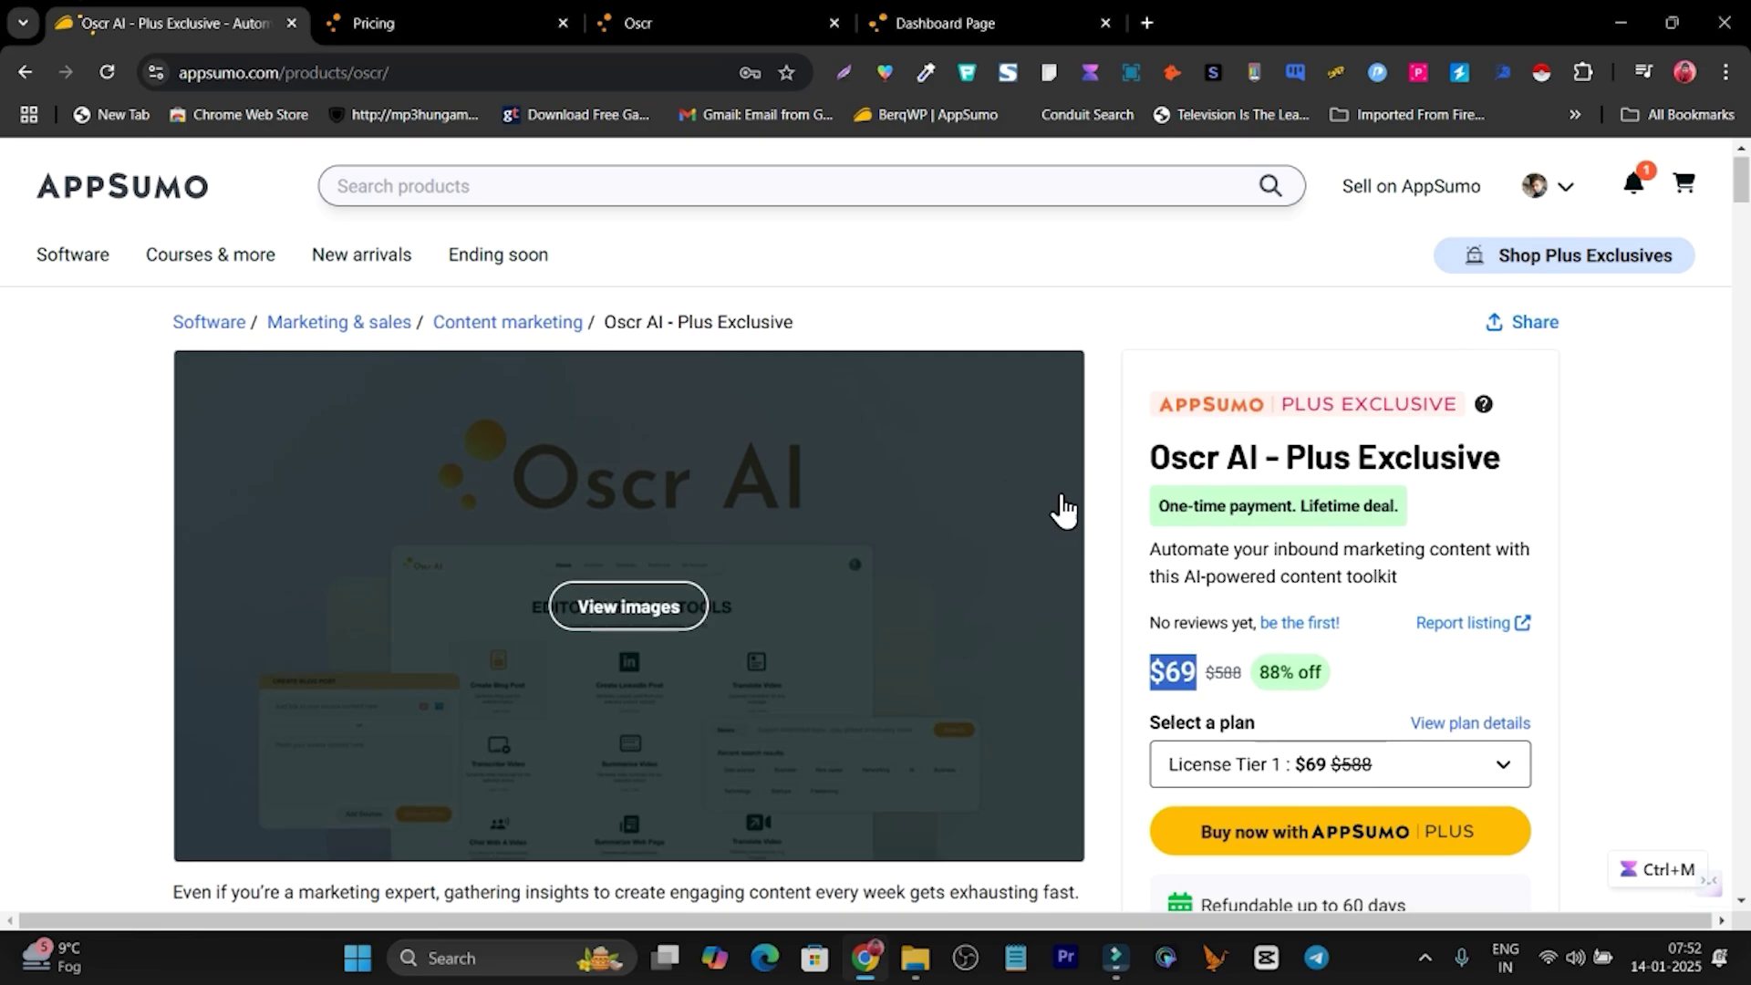
scroll(1058, 511, "down", 3)
scroll(1044, 653, "down", 3)
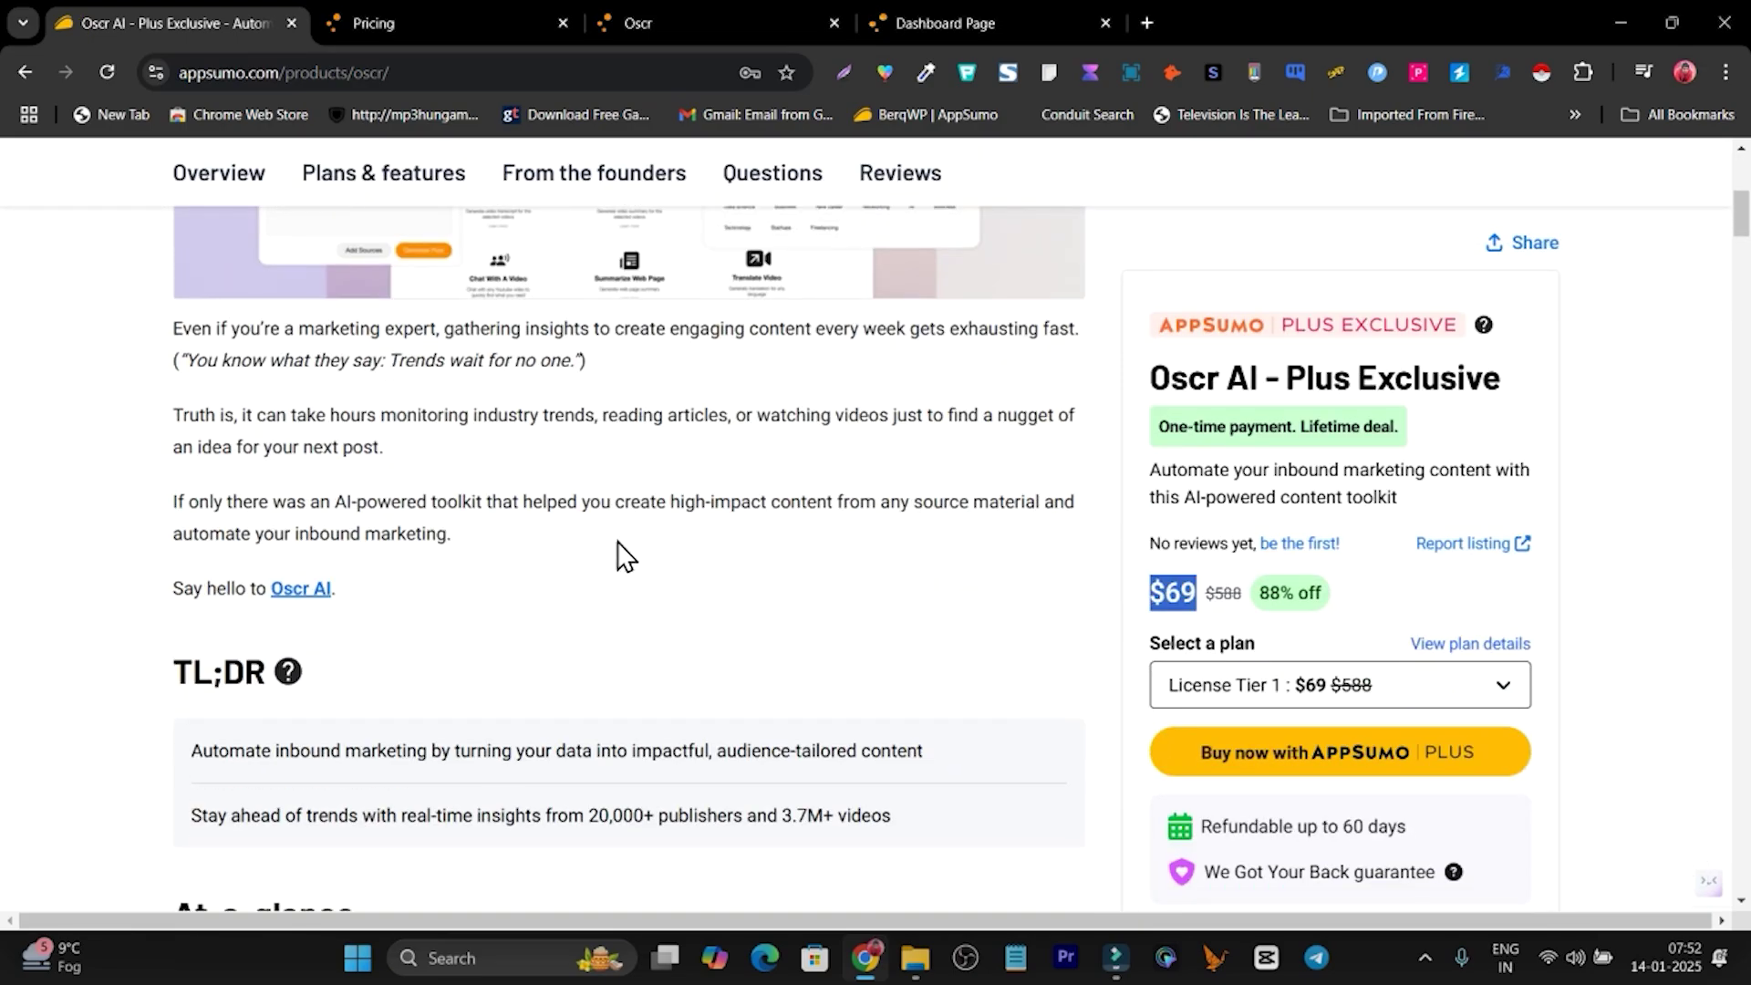
left_click(424, 178)
scroll(1259, 598, "down", 2)
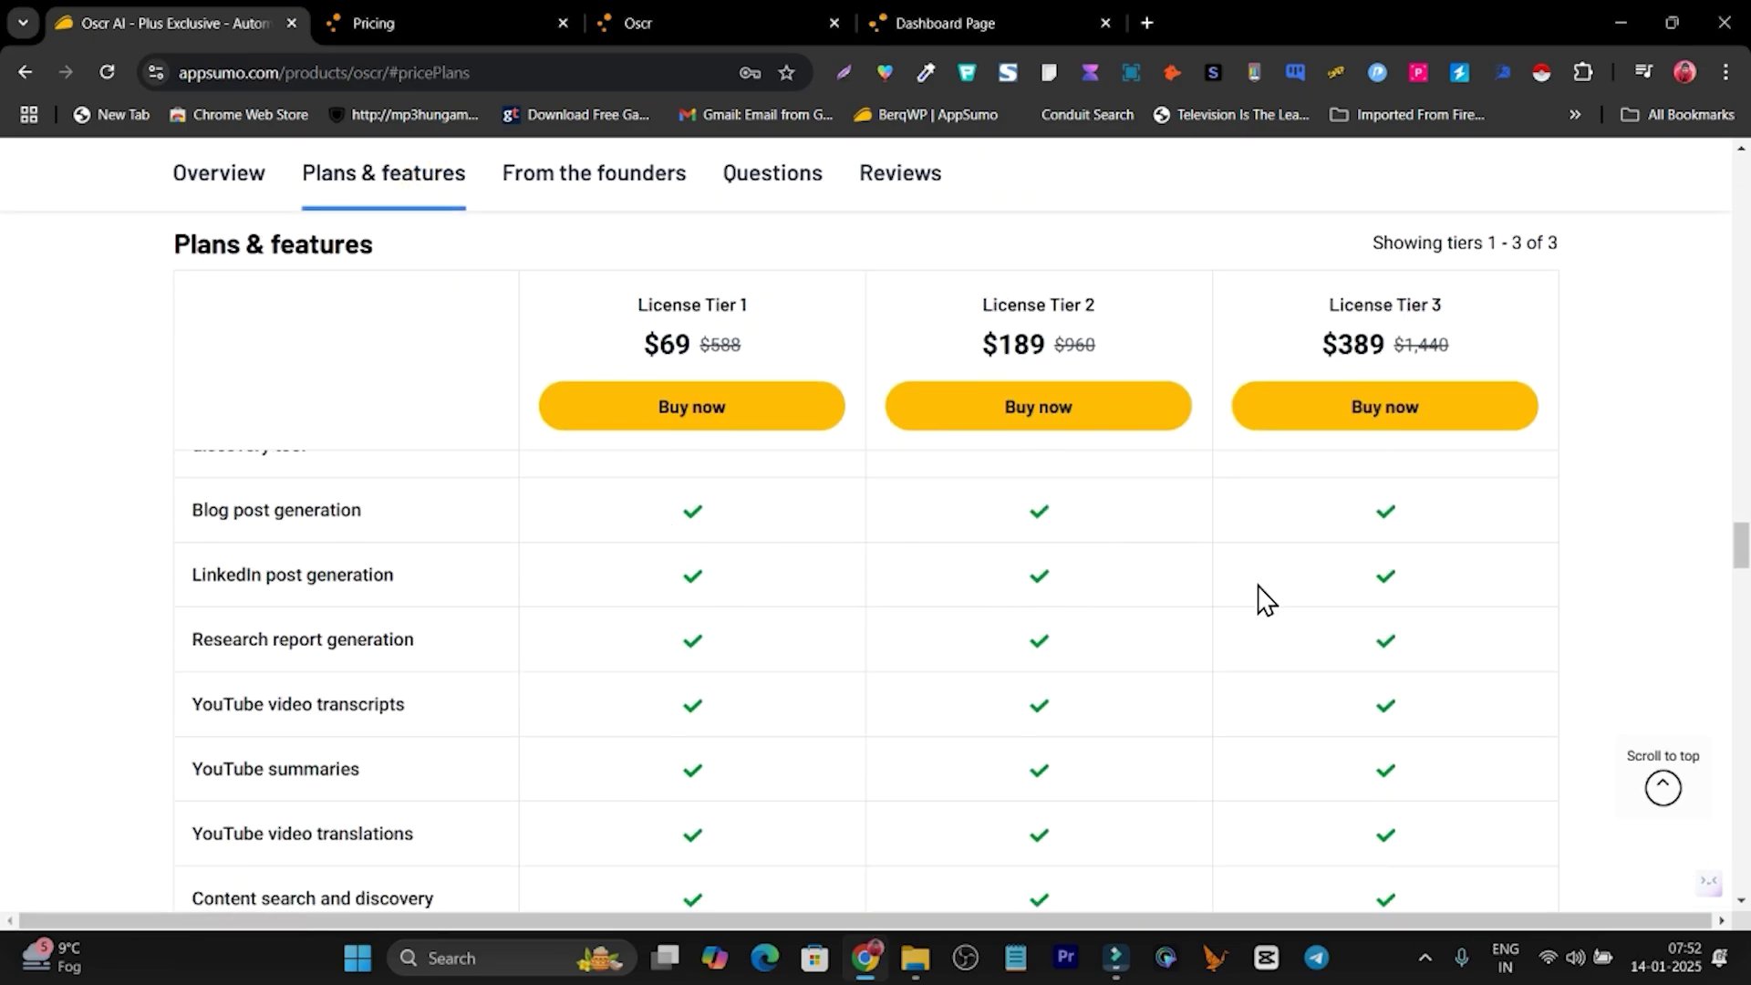
scroll(895, 672, "up", 6)
scroll(891, 673, "up", 4)
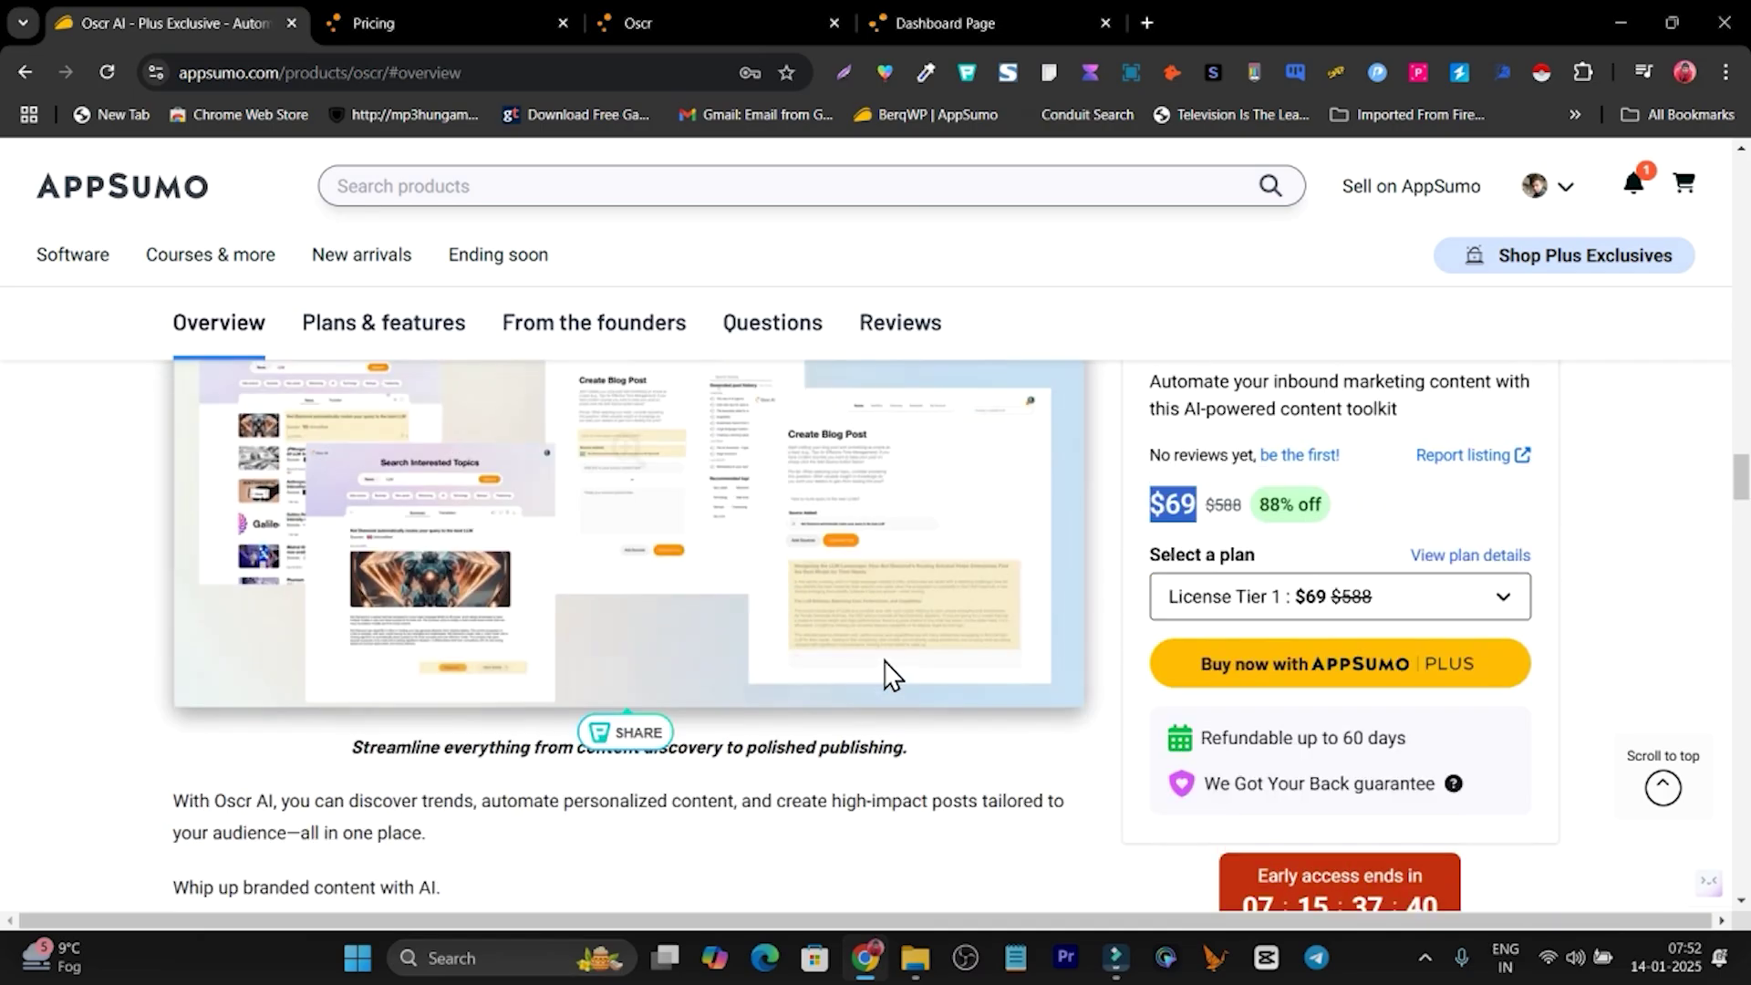
scroll(1450, 702, "down", 1)
left_click_drag(1441, 628, 1195, 628)
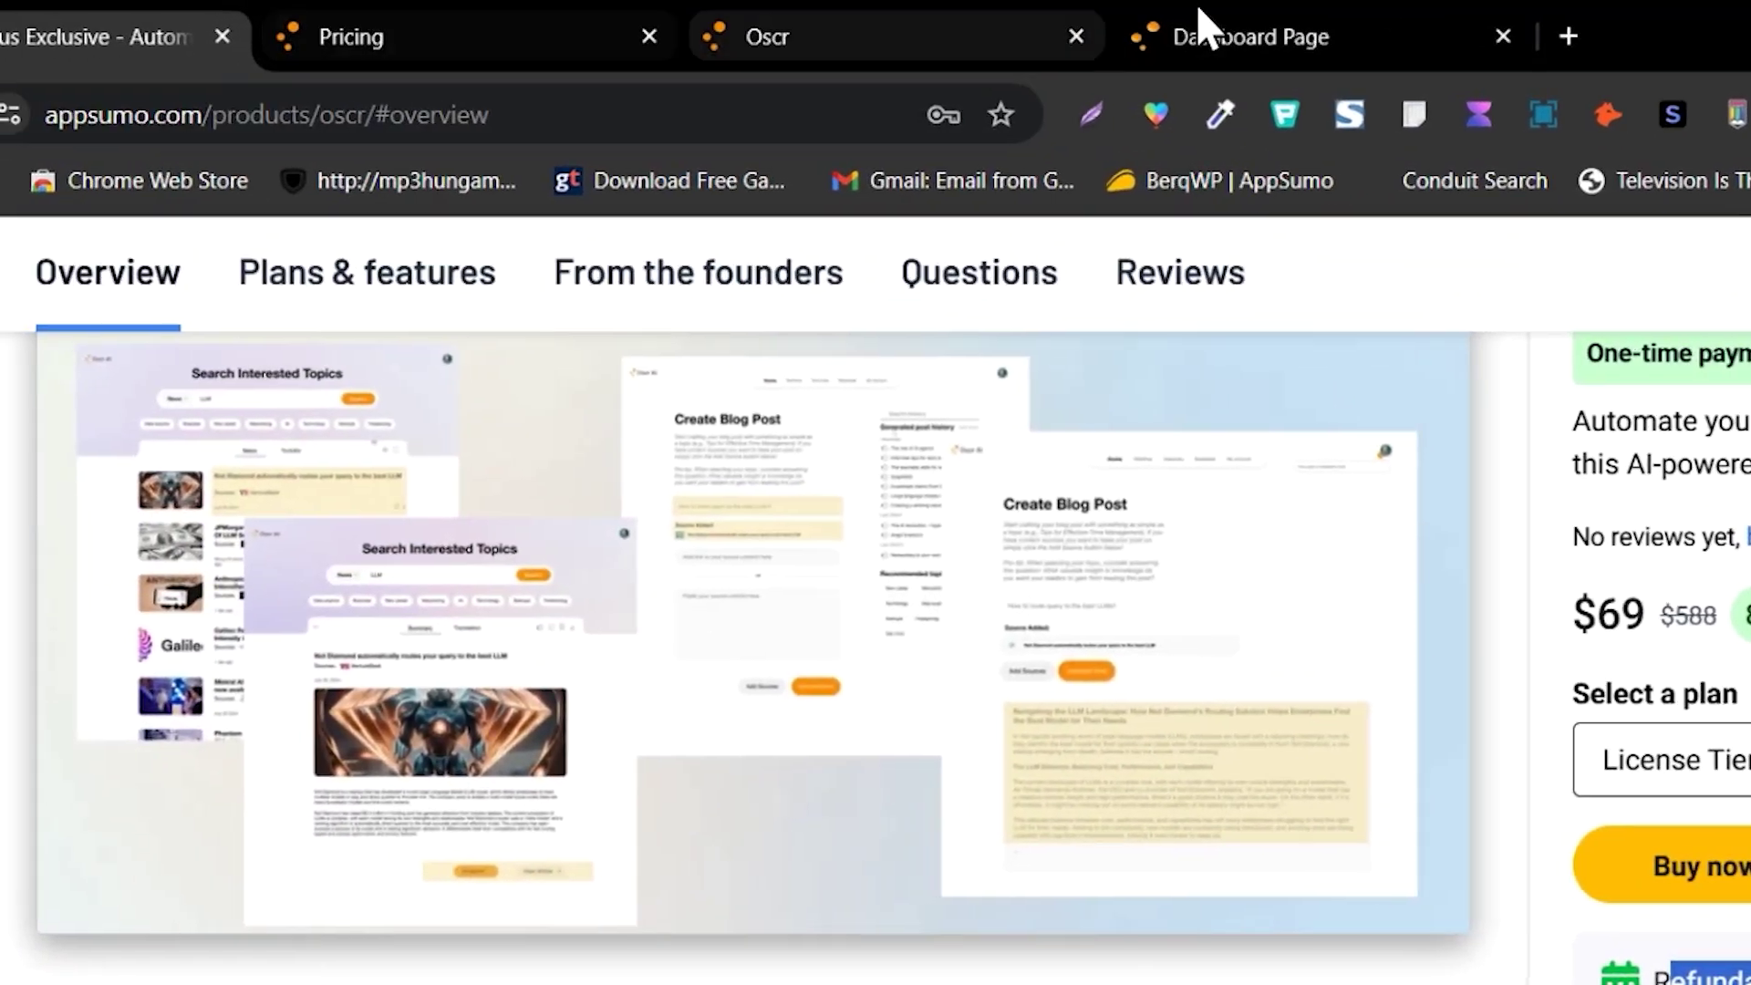
Step: Switch to the Oscr dashboard and run a News search for the topic "california"
left_click(1272, 7)
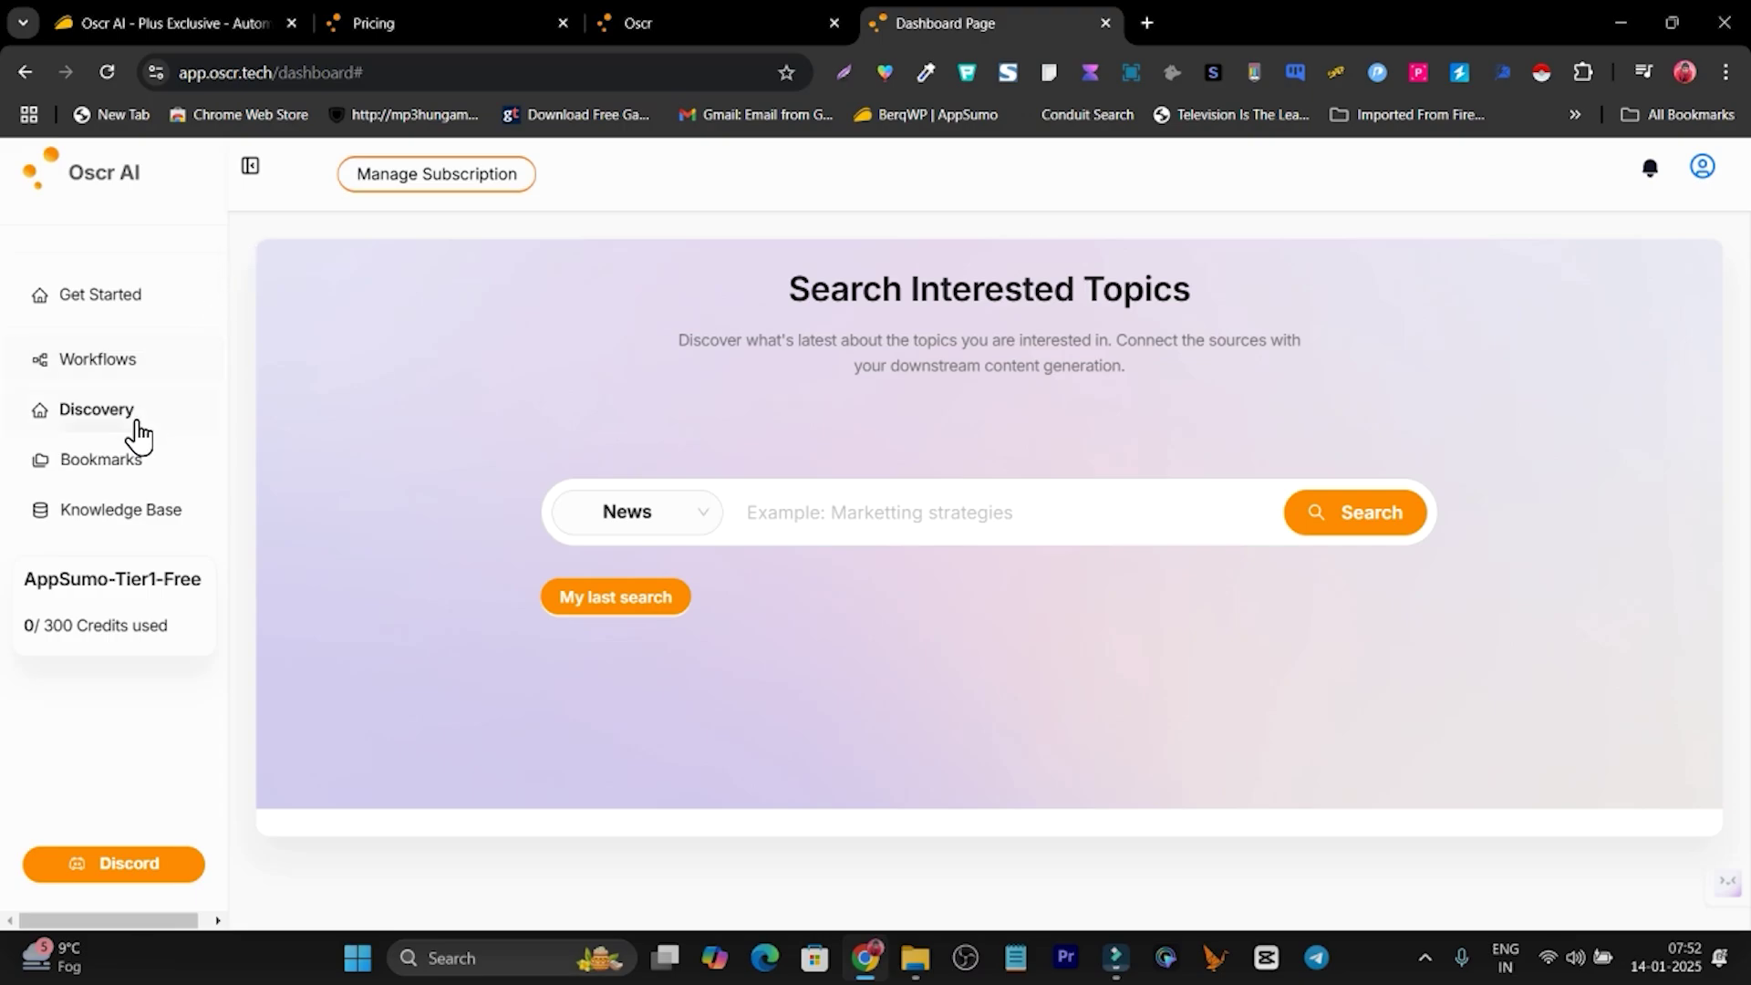
left_click(855, 521)
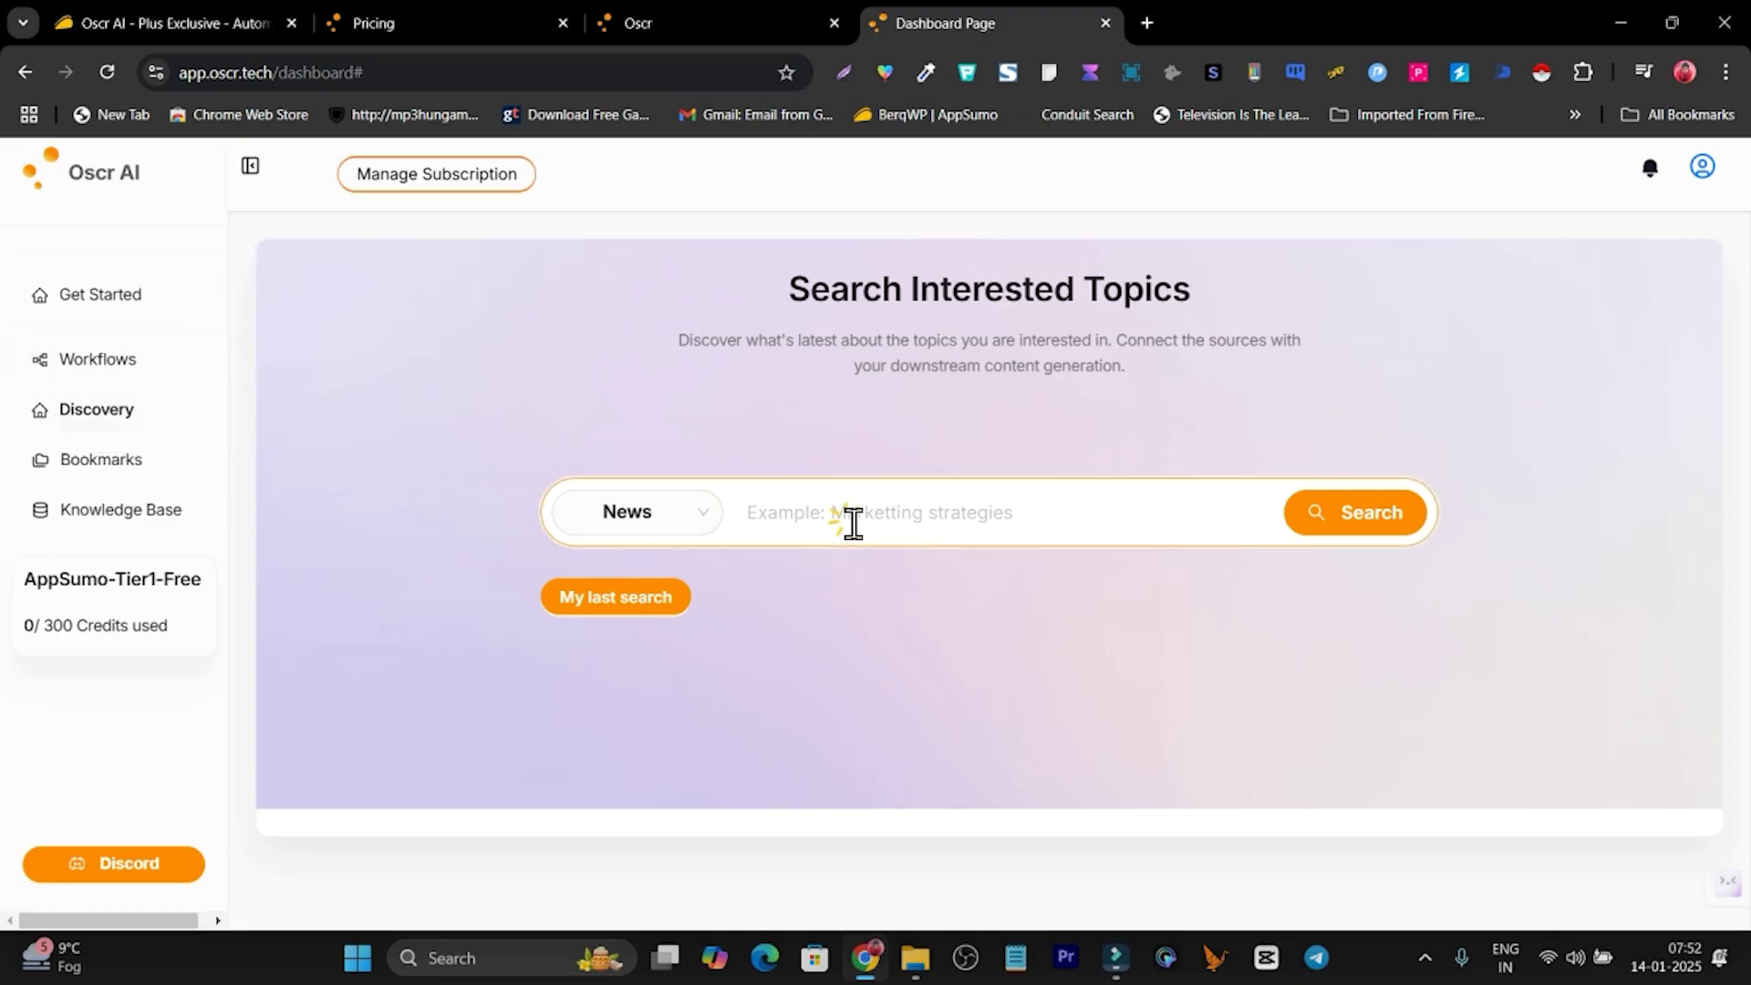
left_click(682, 522)
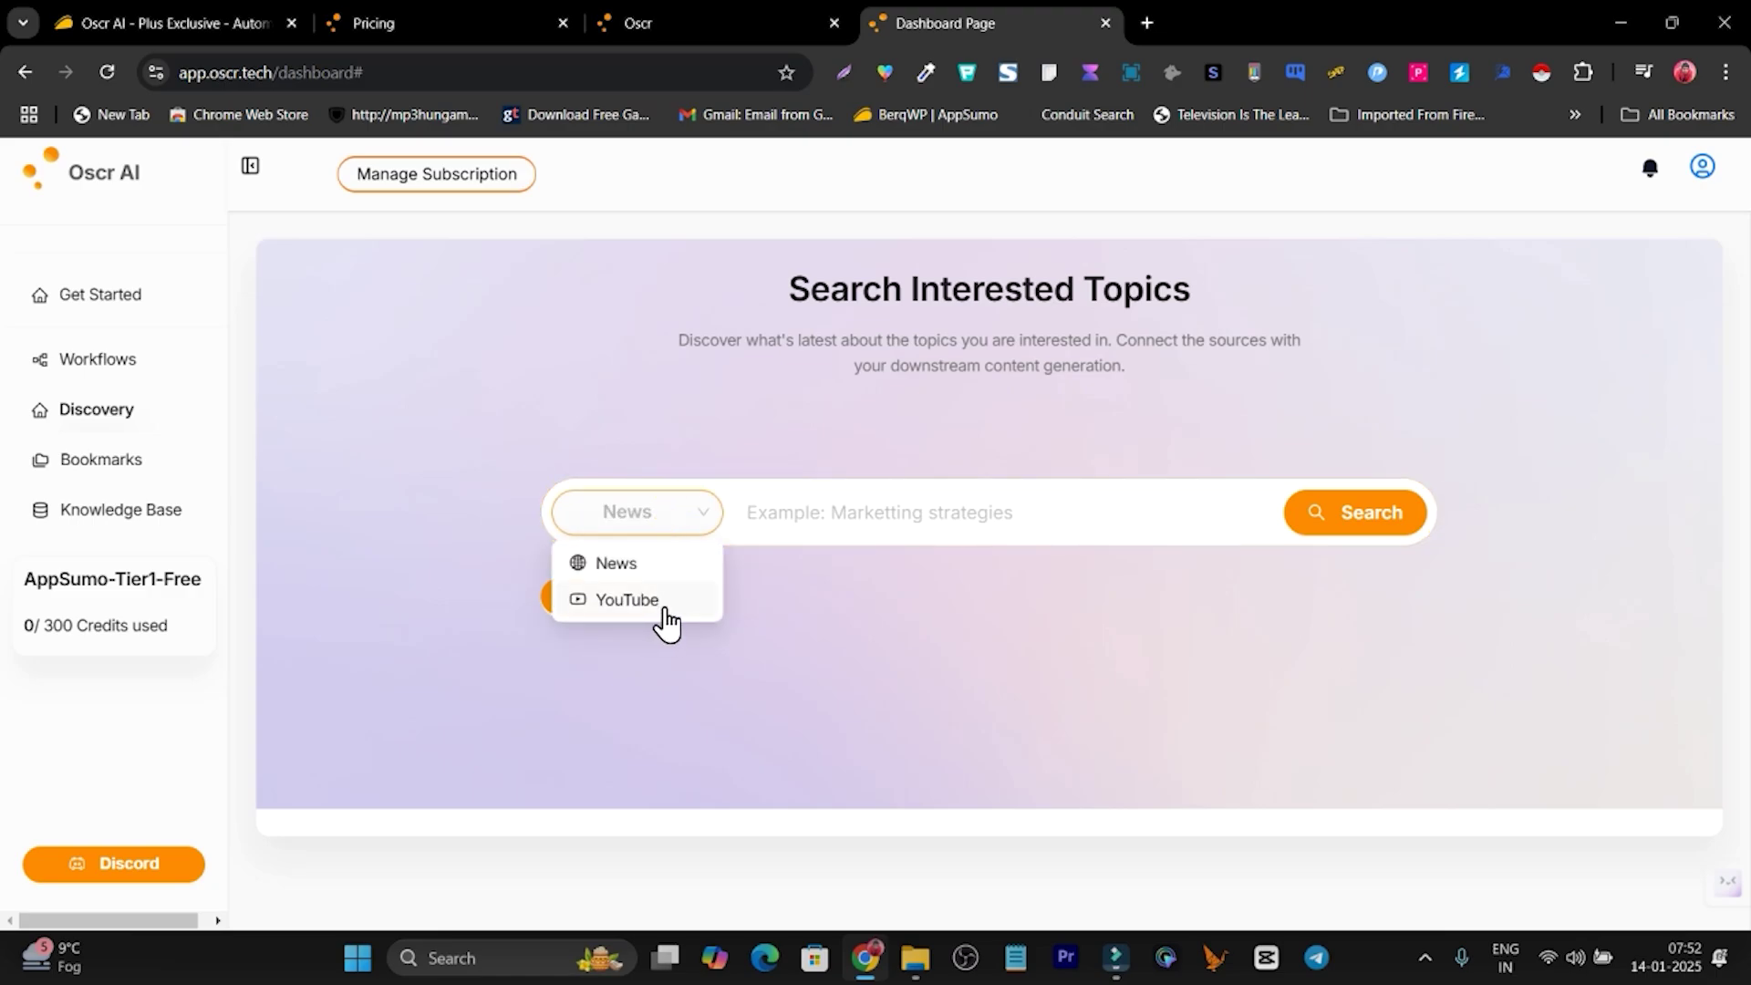
left_click(864, 529)
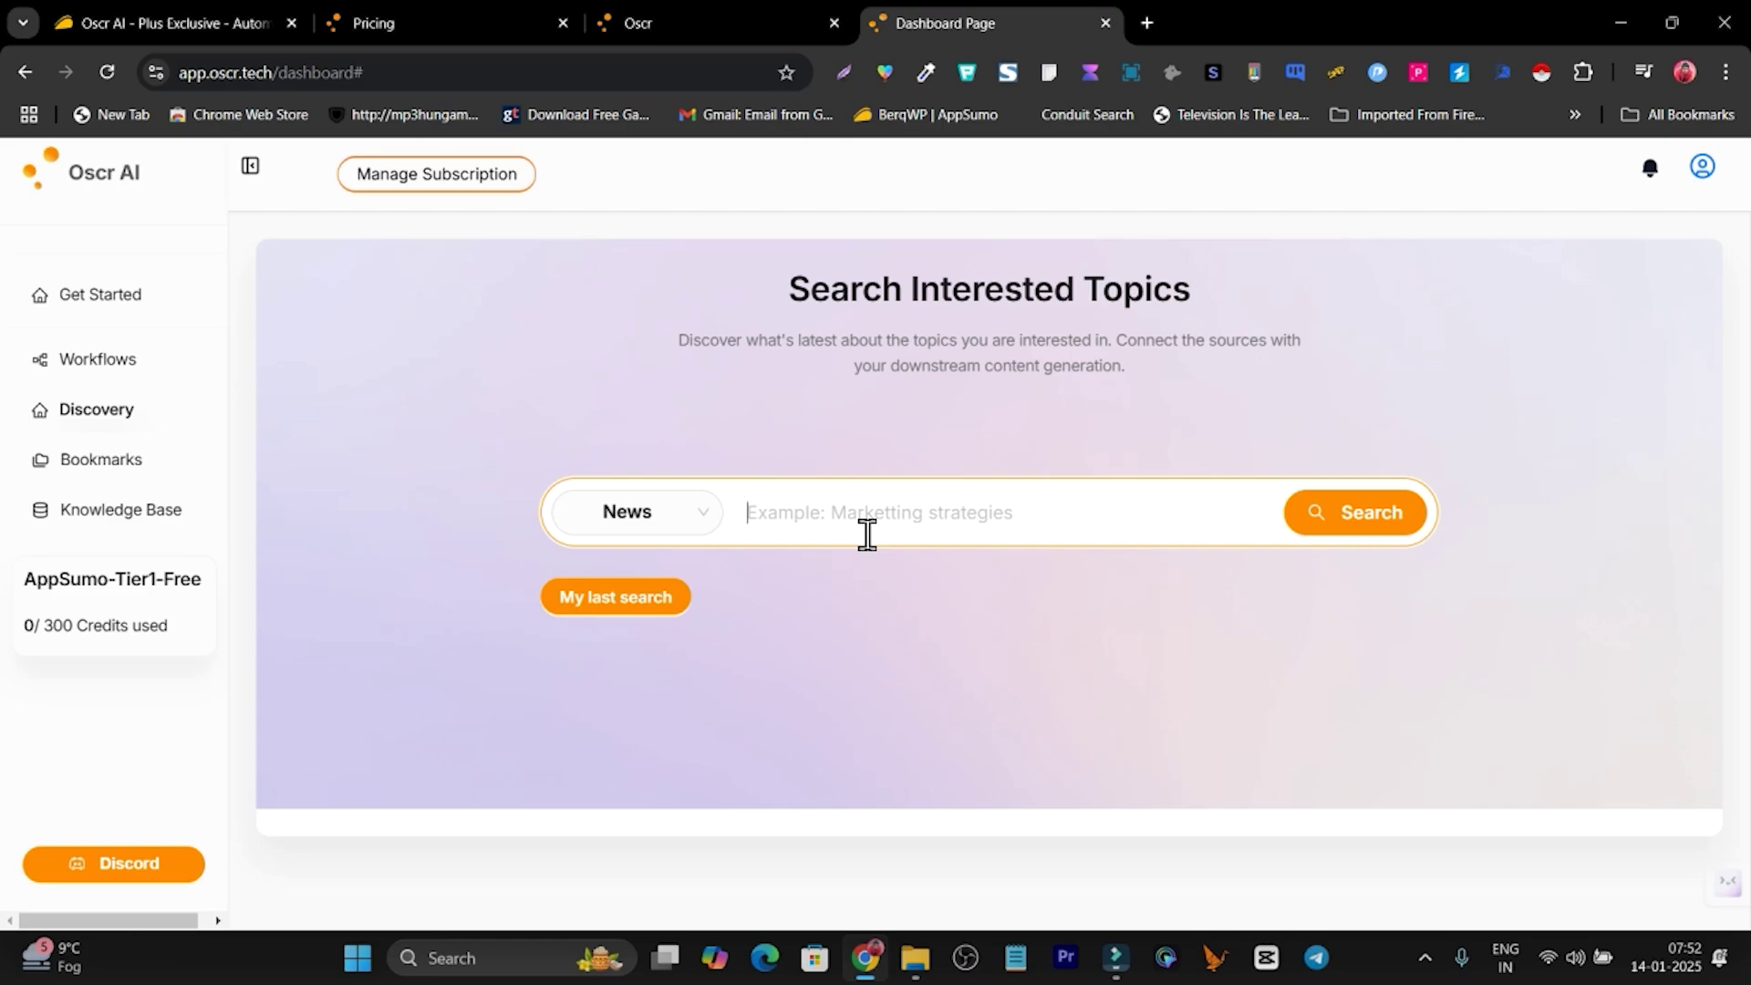
type("california")
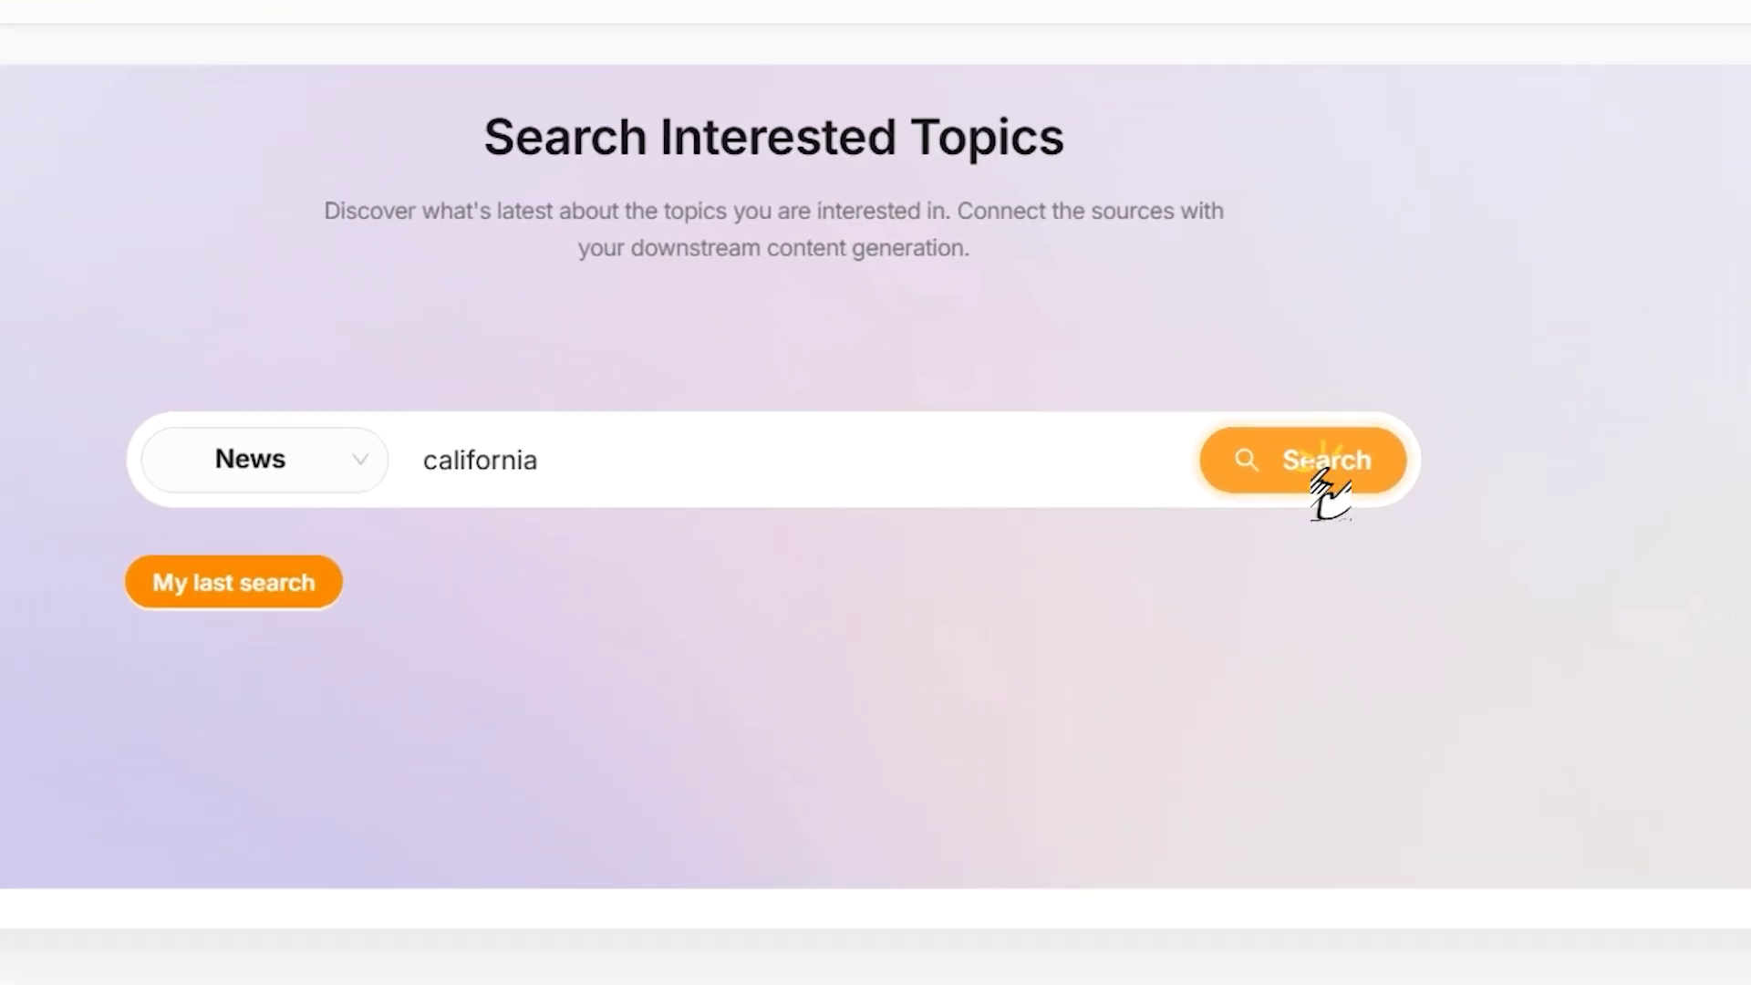
left_click(1368, 524)
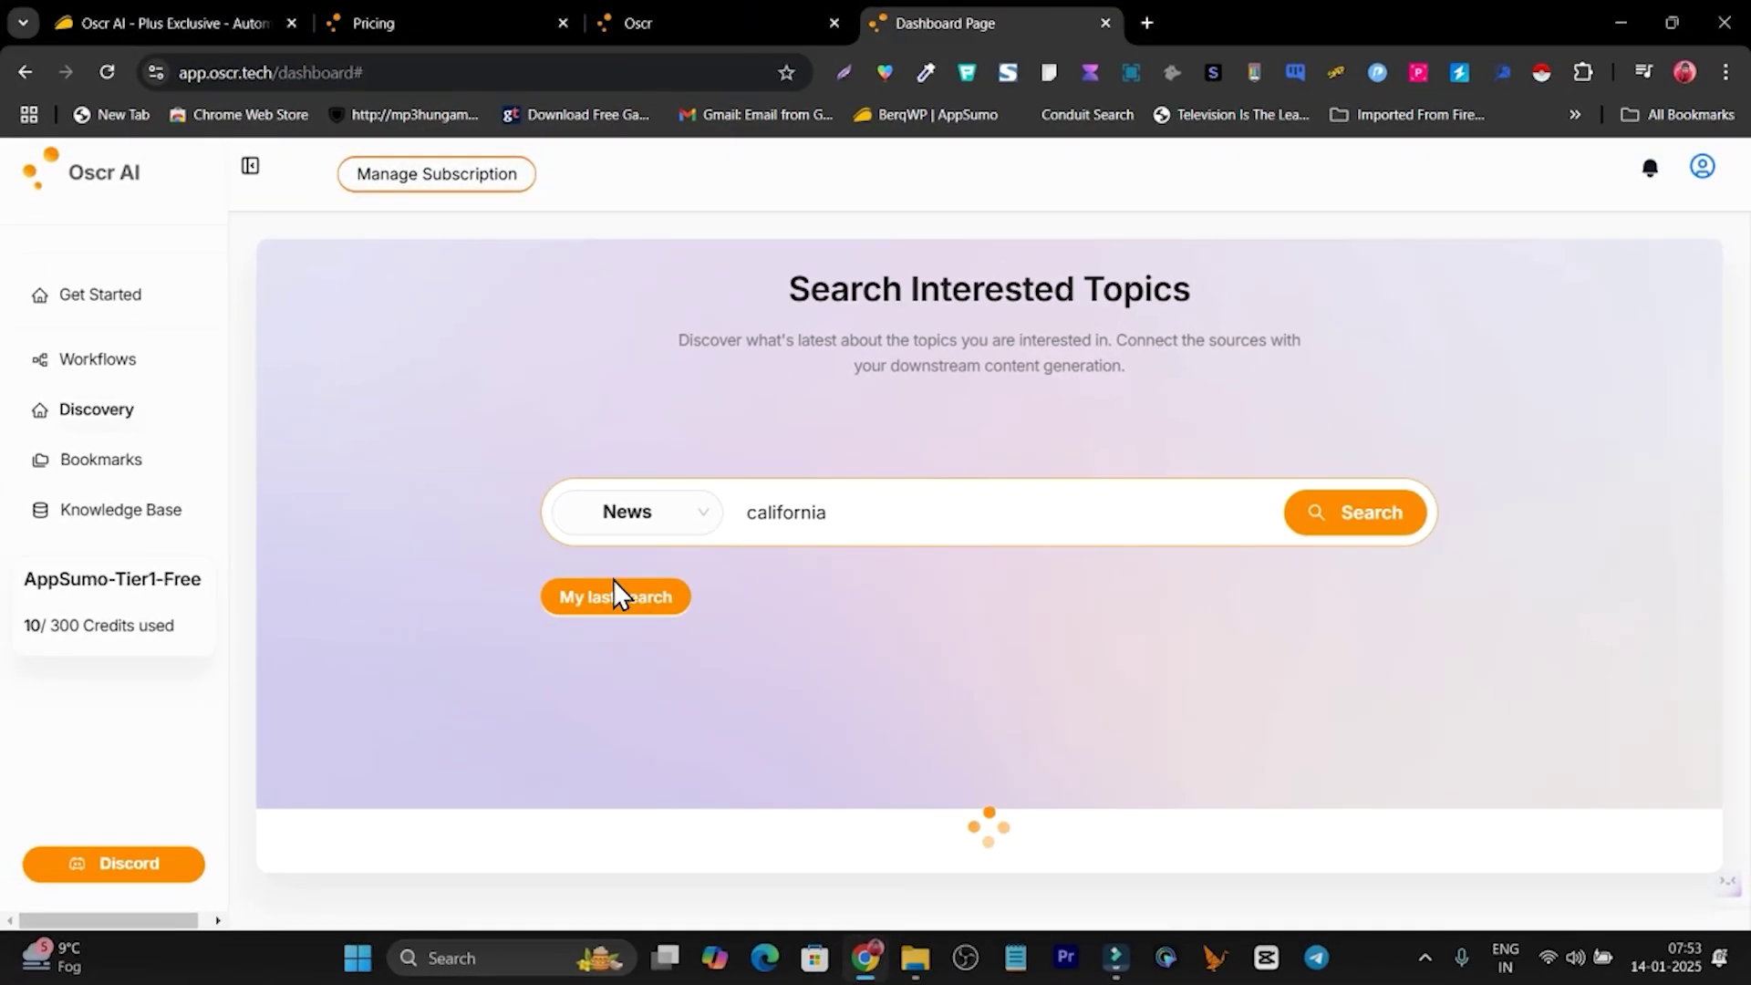
Step: Check the credit usage and examine the news articles returned for the topic search
left_click_drag(50, 626, 13, 648)
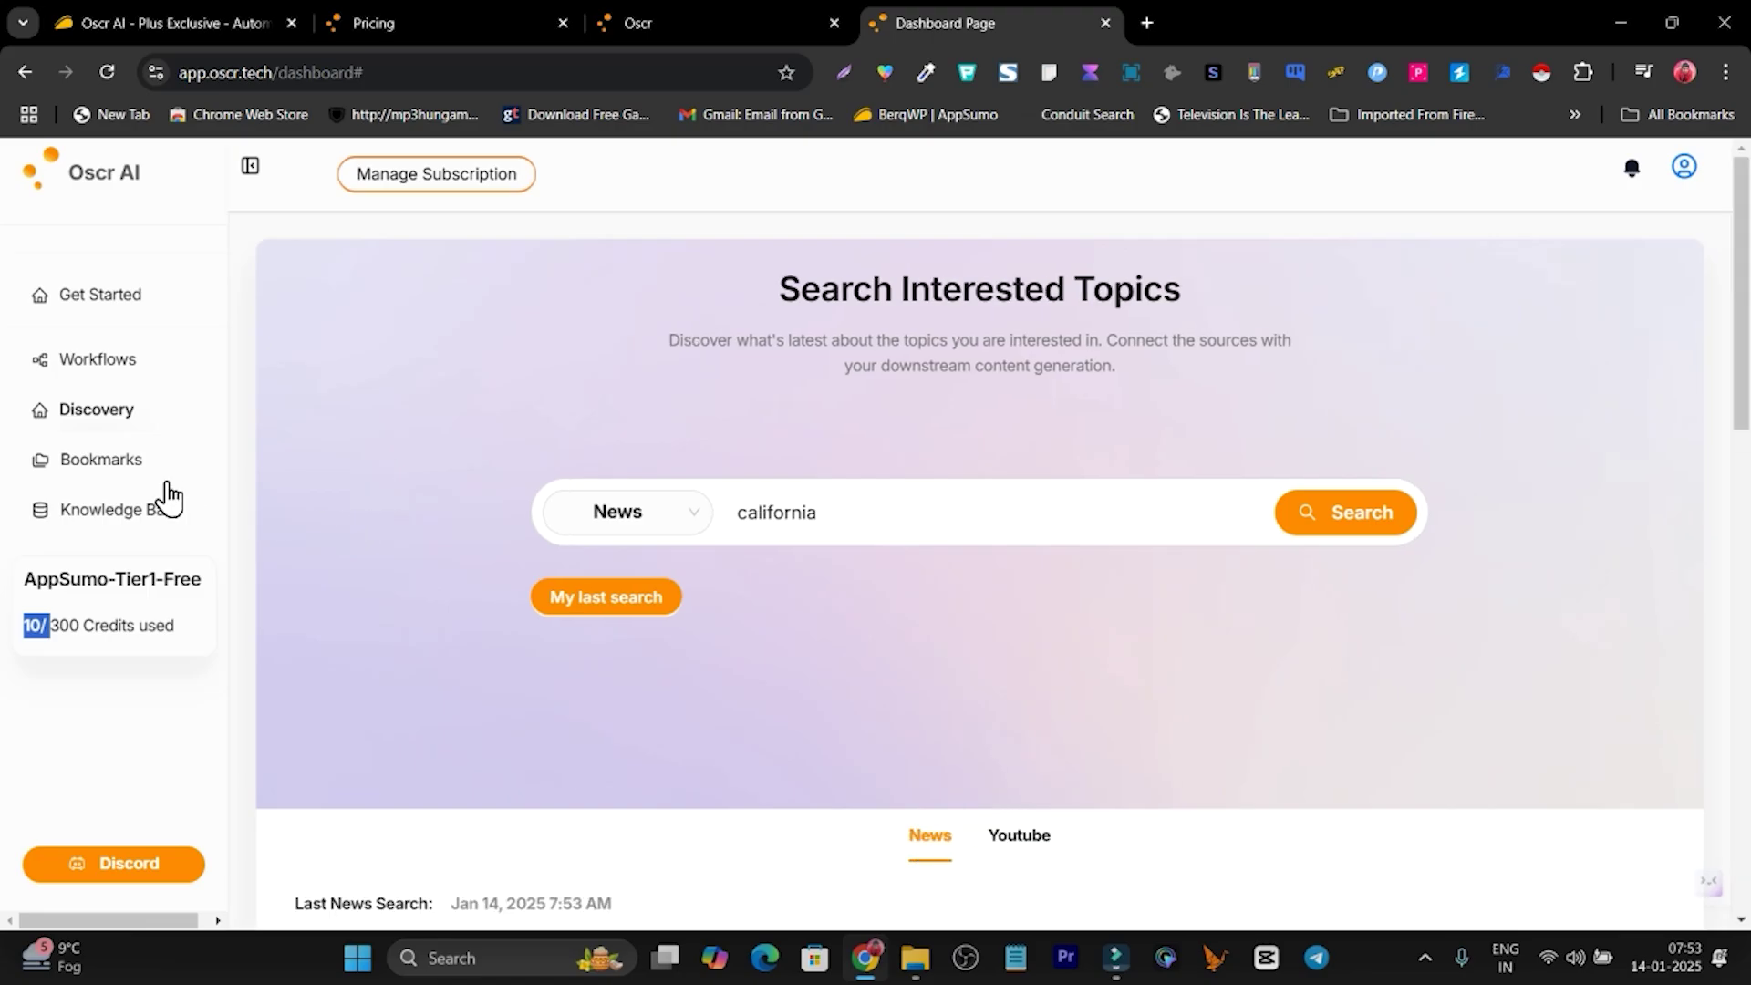
scroll(912, 474, "down", 5)
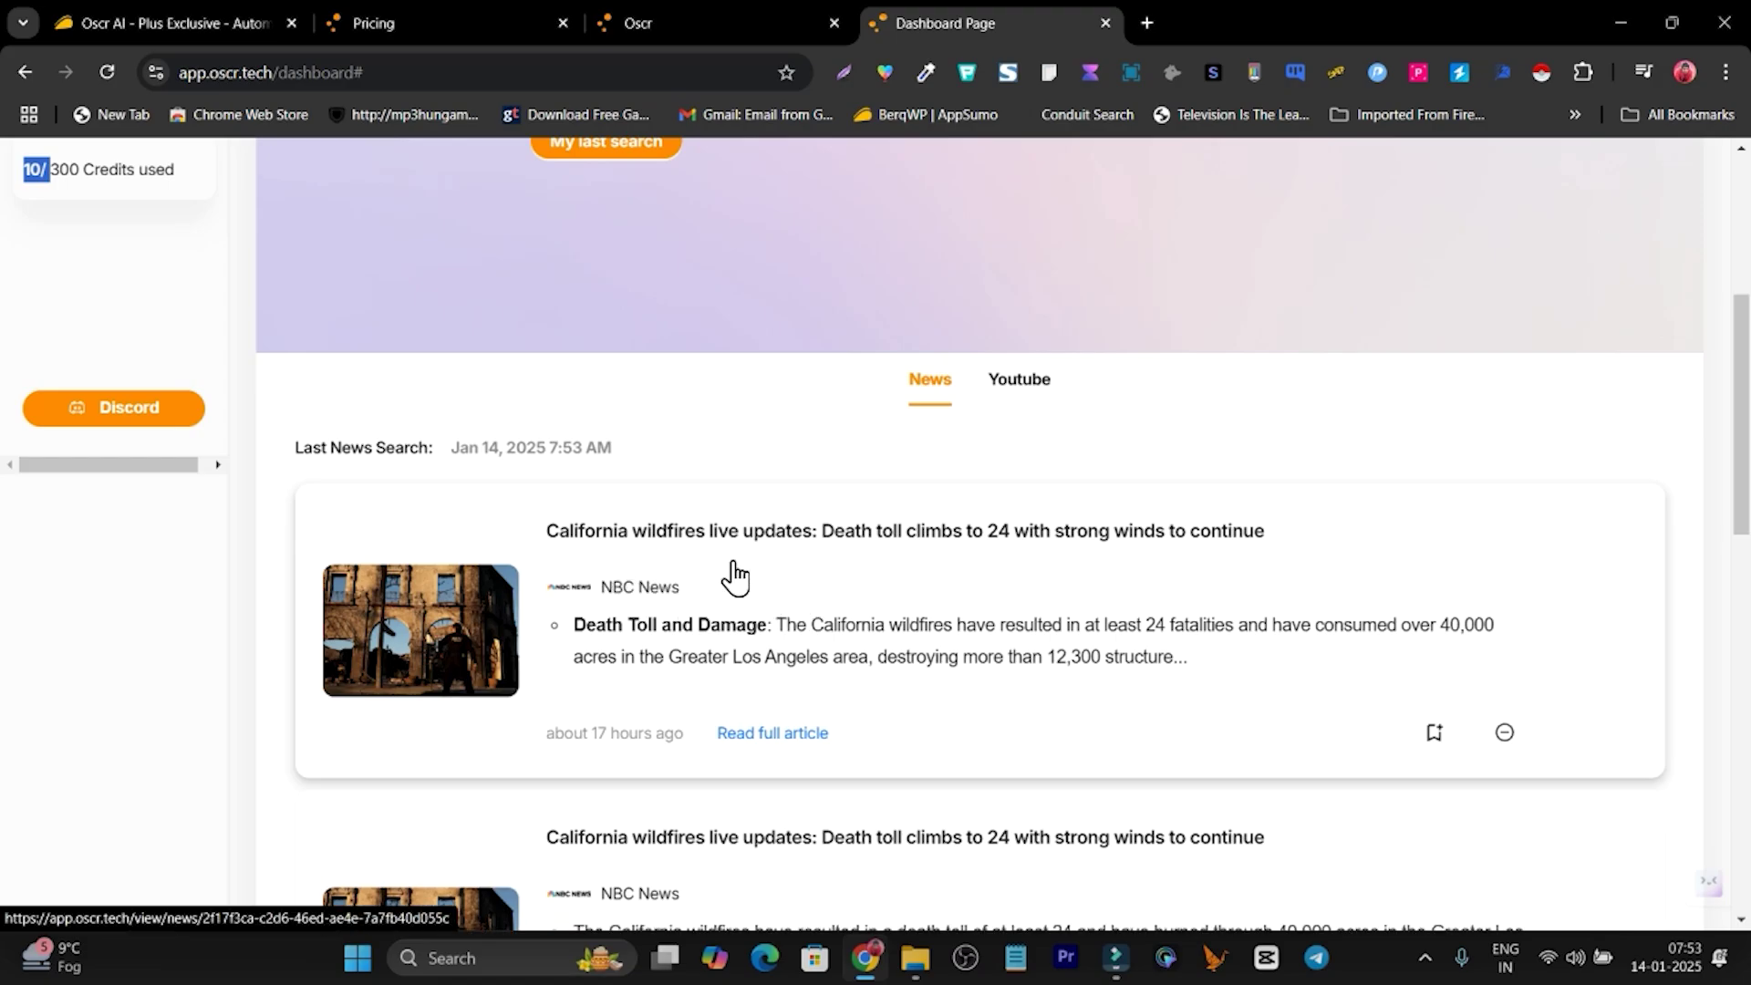
scroll(735, 574, "down", 5)
scroll(840, 578, "down", 5)
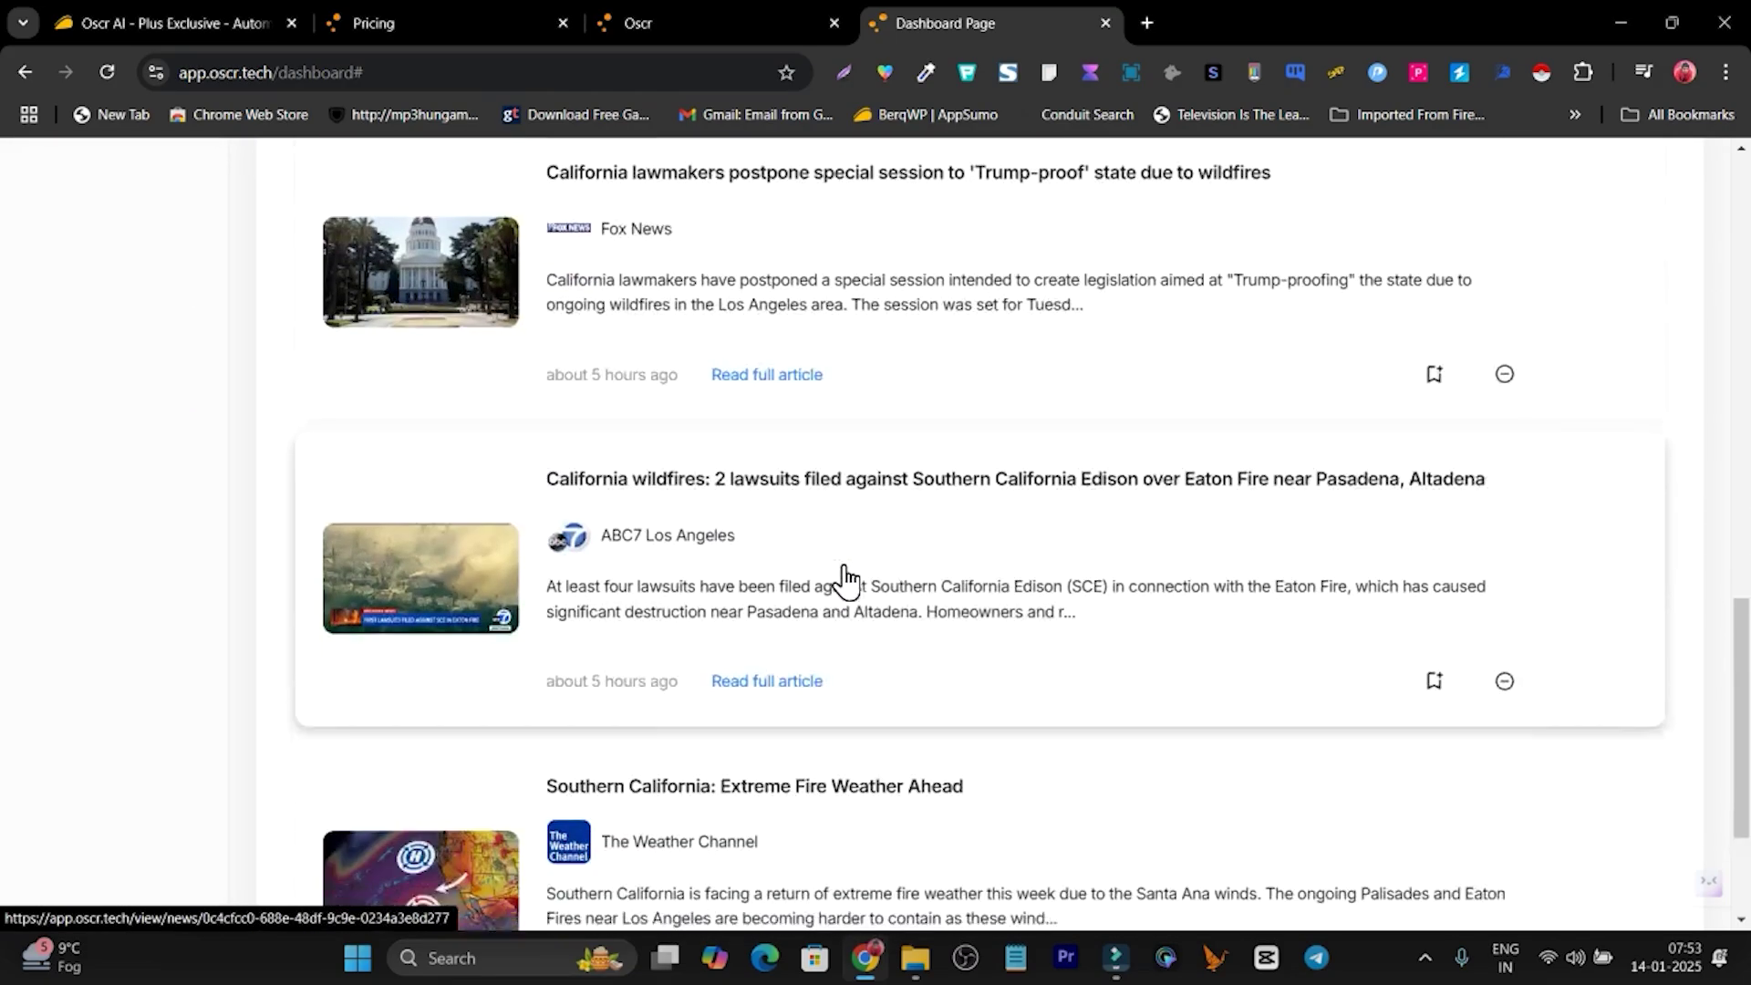
scroll(844, 578, "up", 6)
scroll(1161, 575, "up", 3)
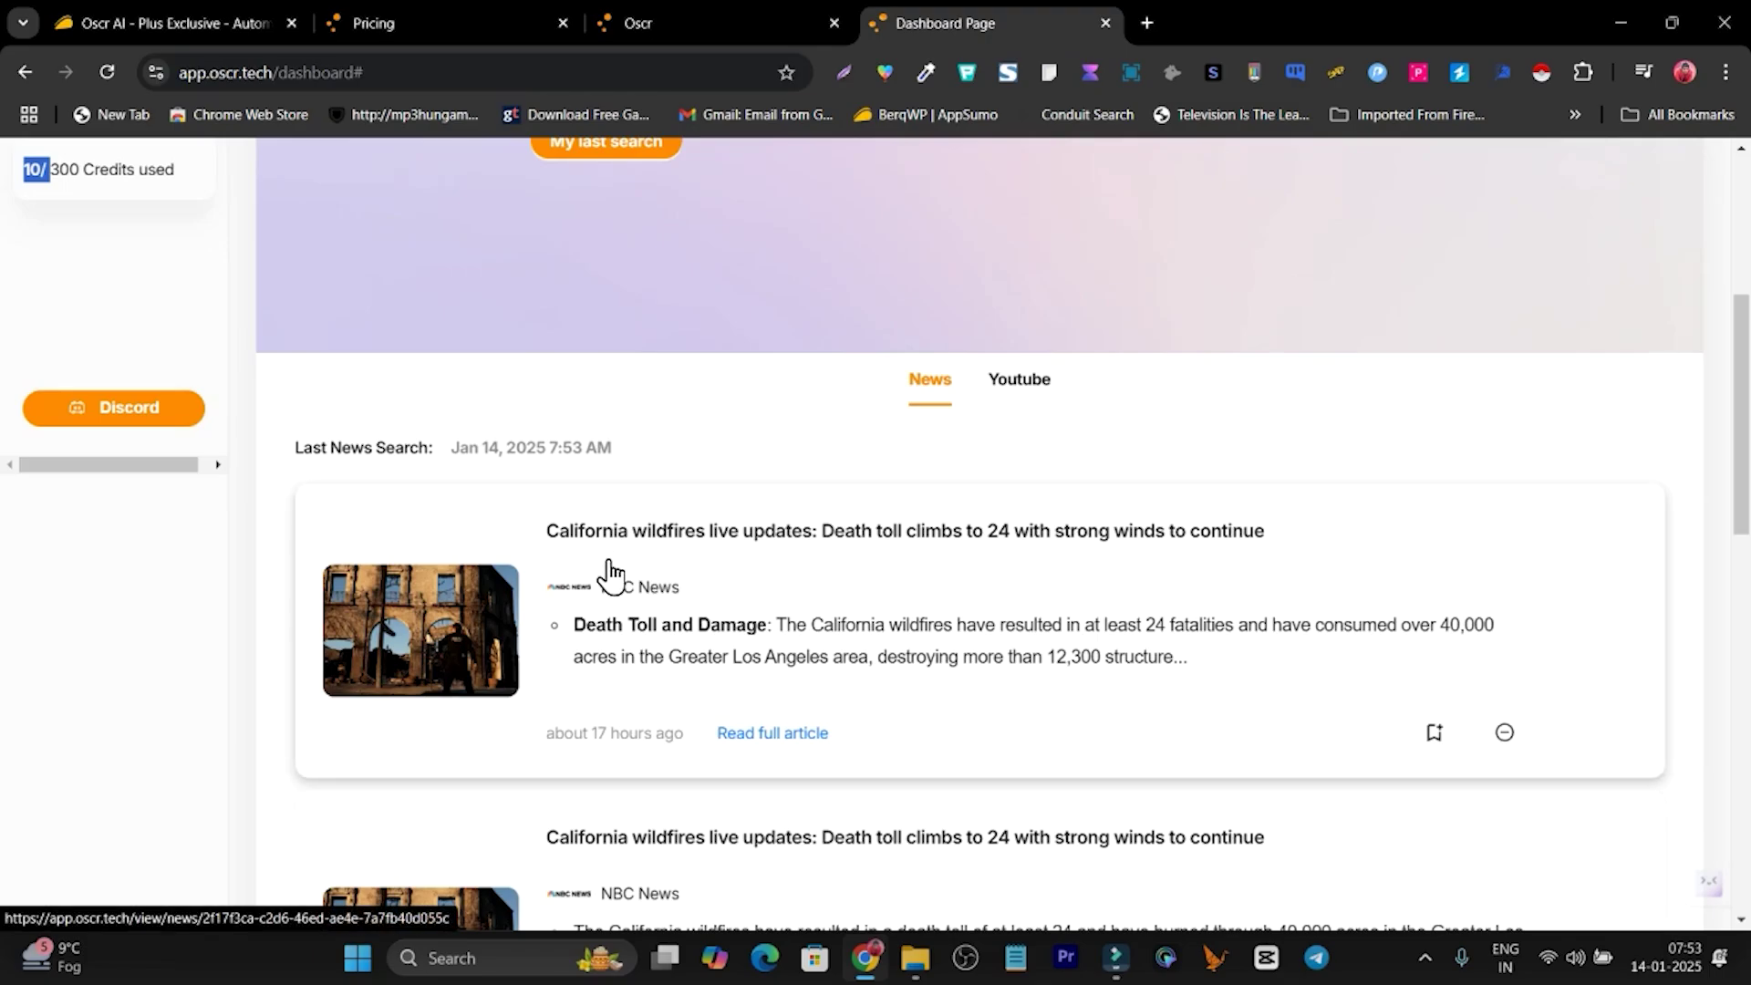
scroll(928, 580, "down", 1)
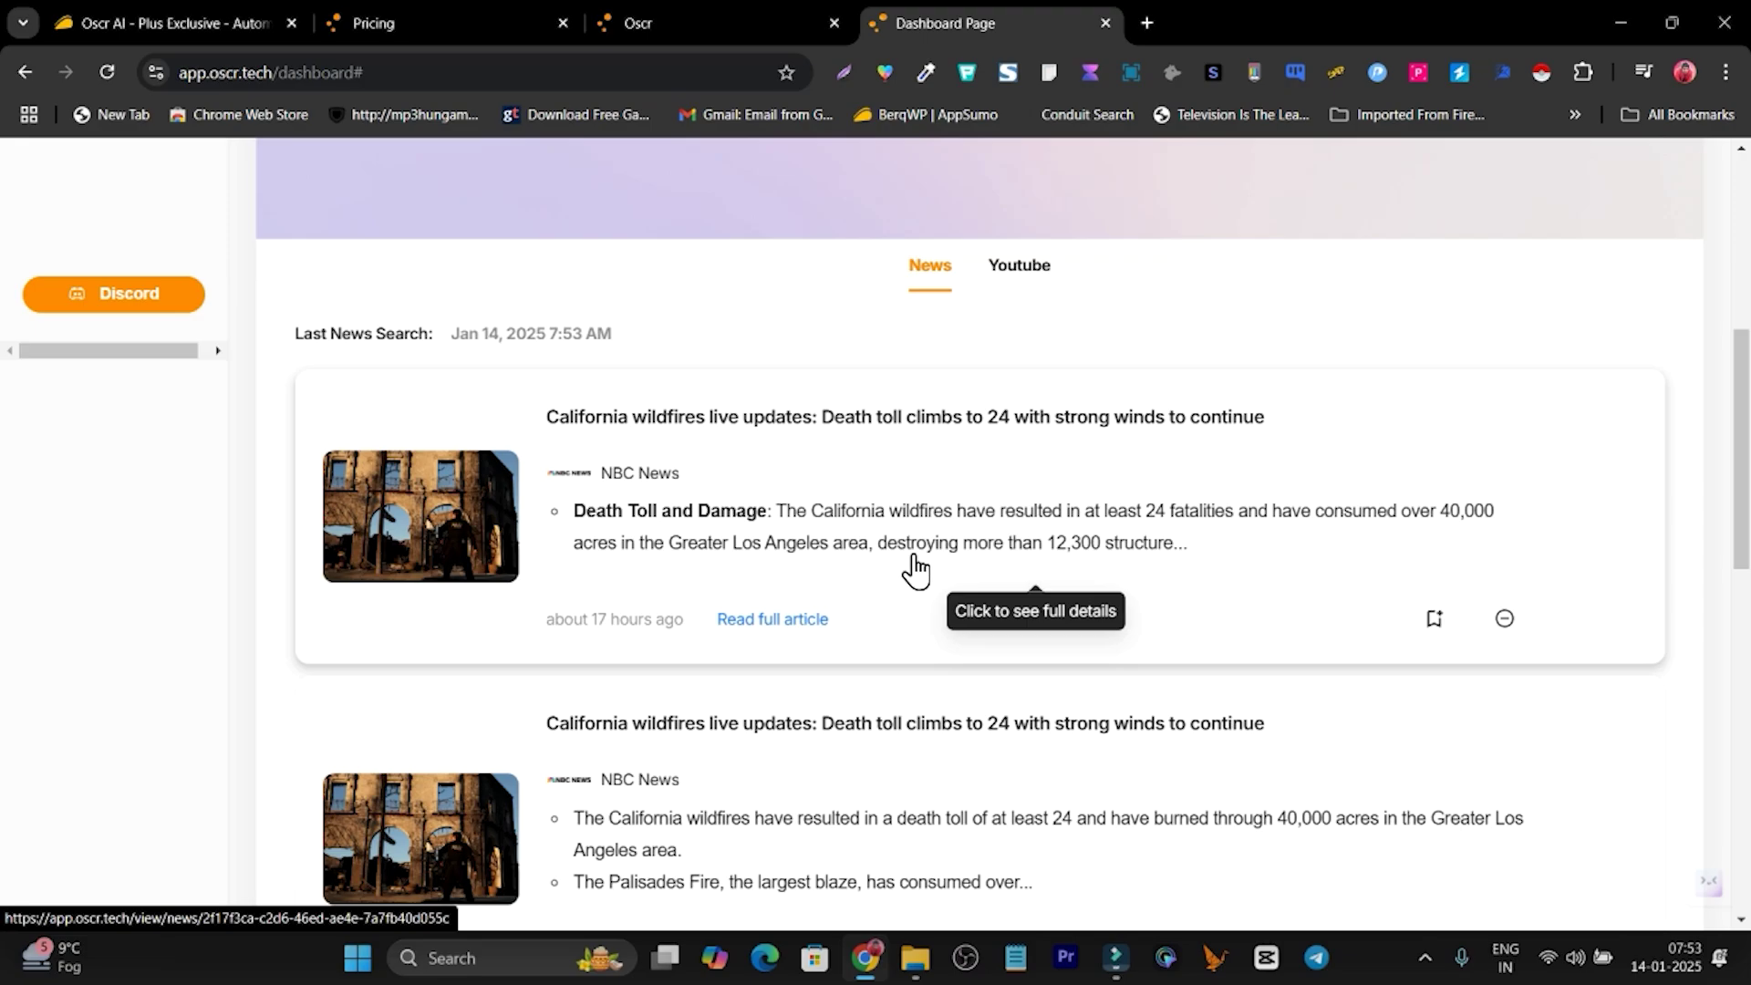
Step: Bookmark the first two NBC News articles on the California wildfires
scroll(987, 559, "down", 3)
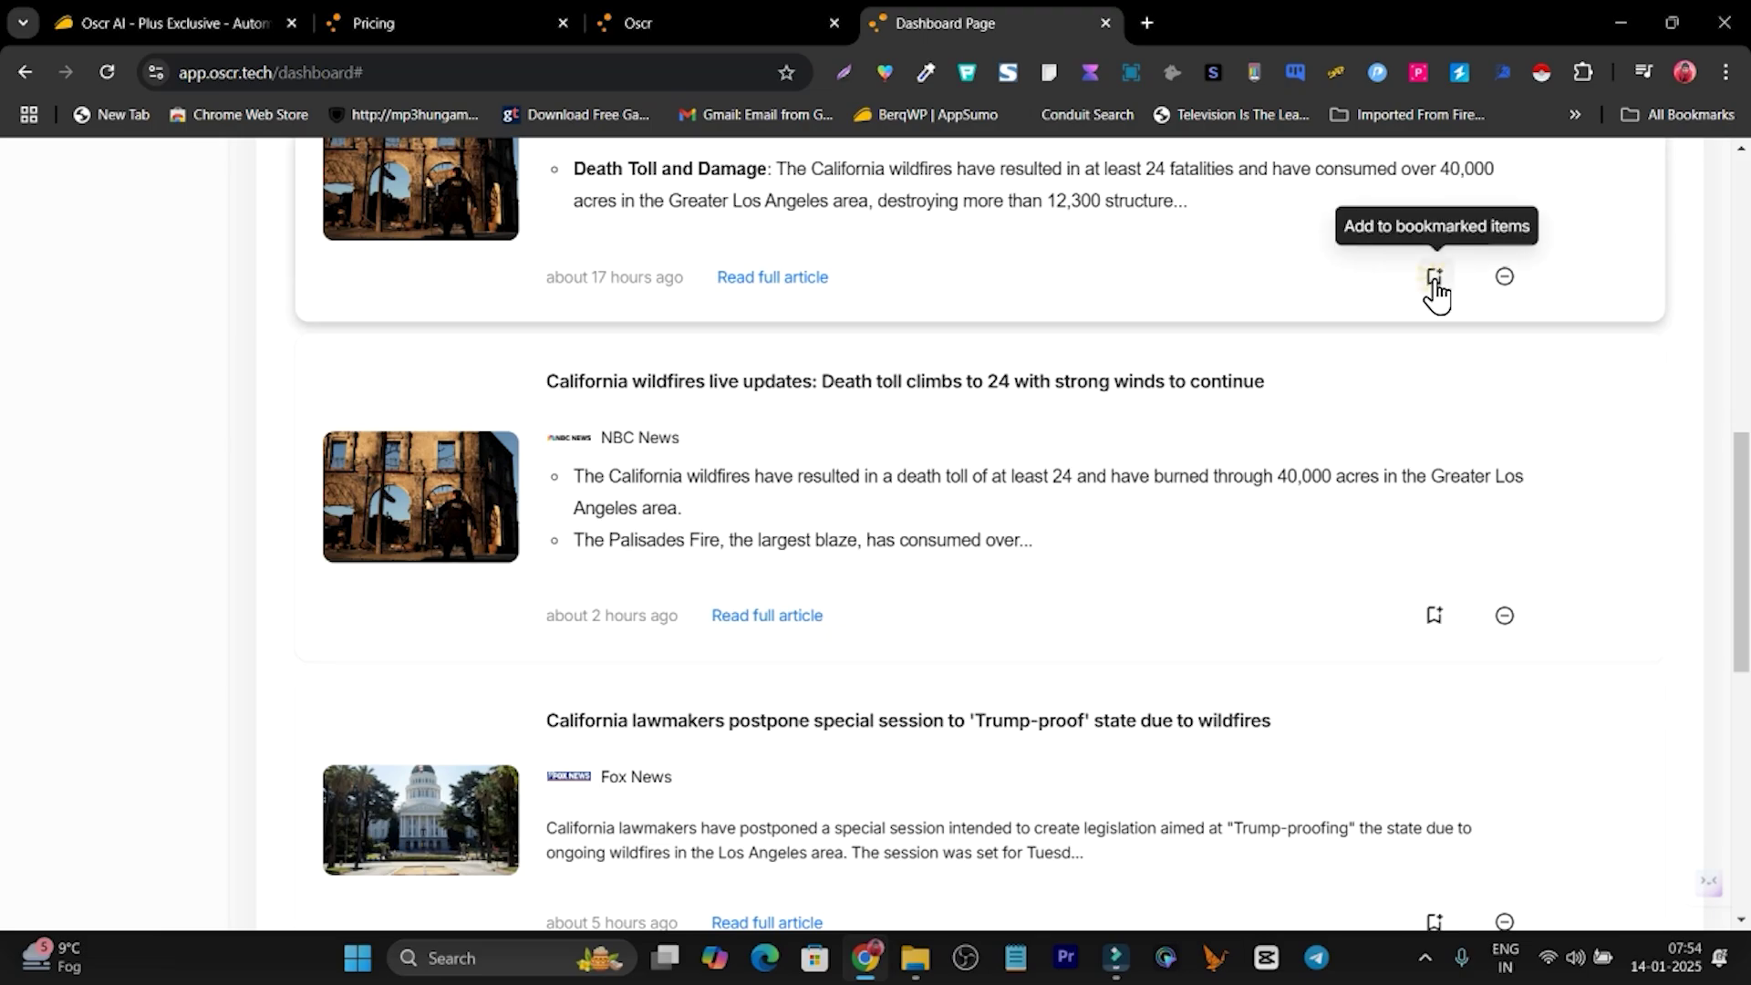
left_click(1433, 279)
left_click(1434, 617)
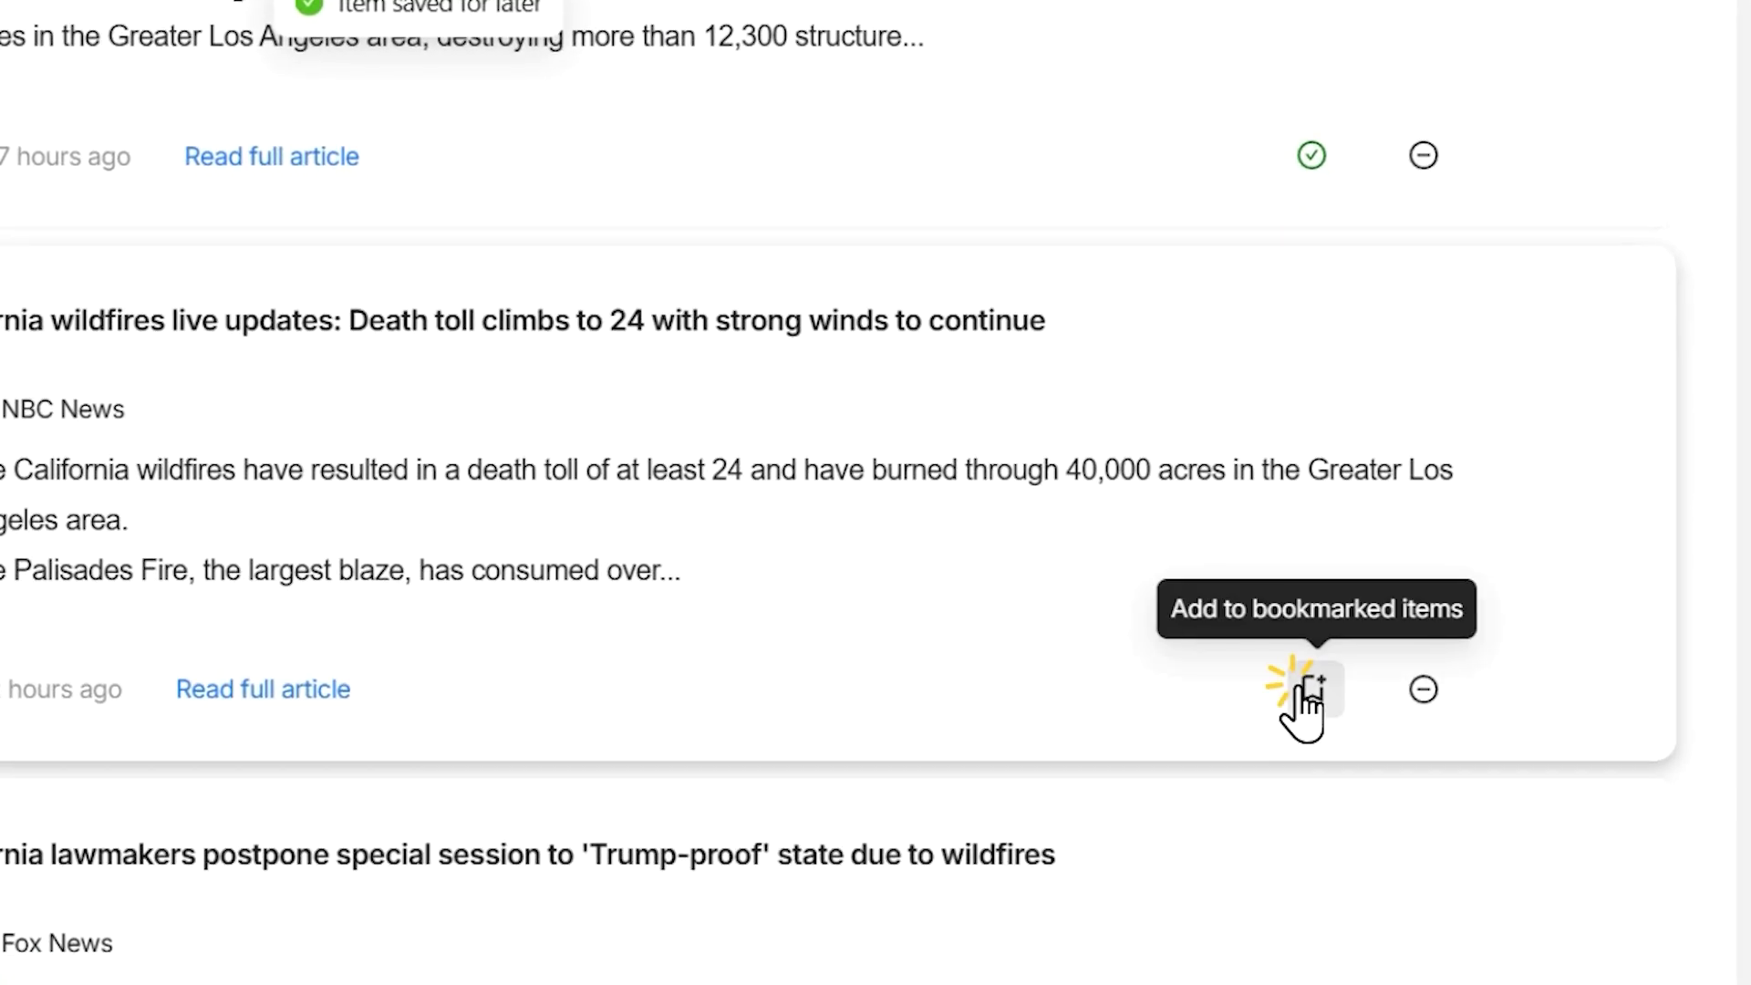
Step: Open the Workflows page to reach the editors' social tools
scroll(872, 688, "up", 5)
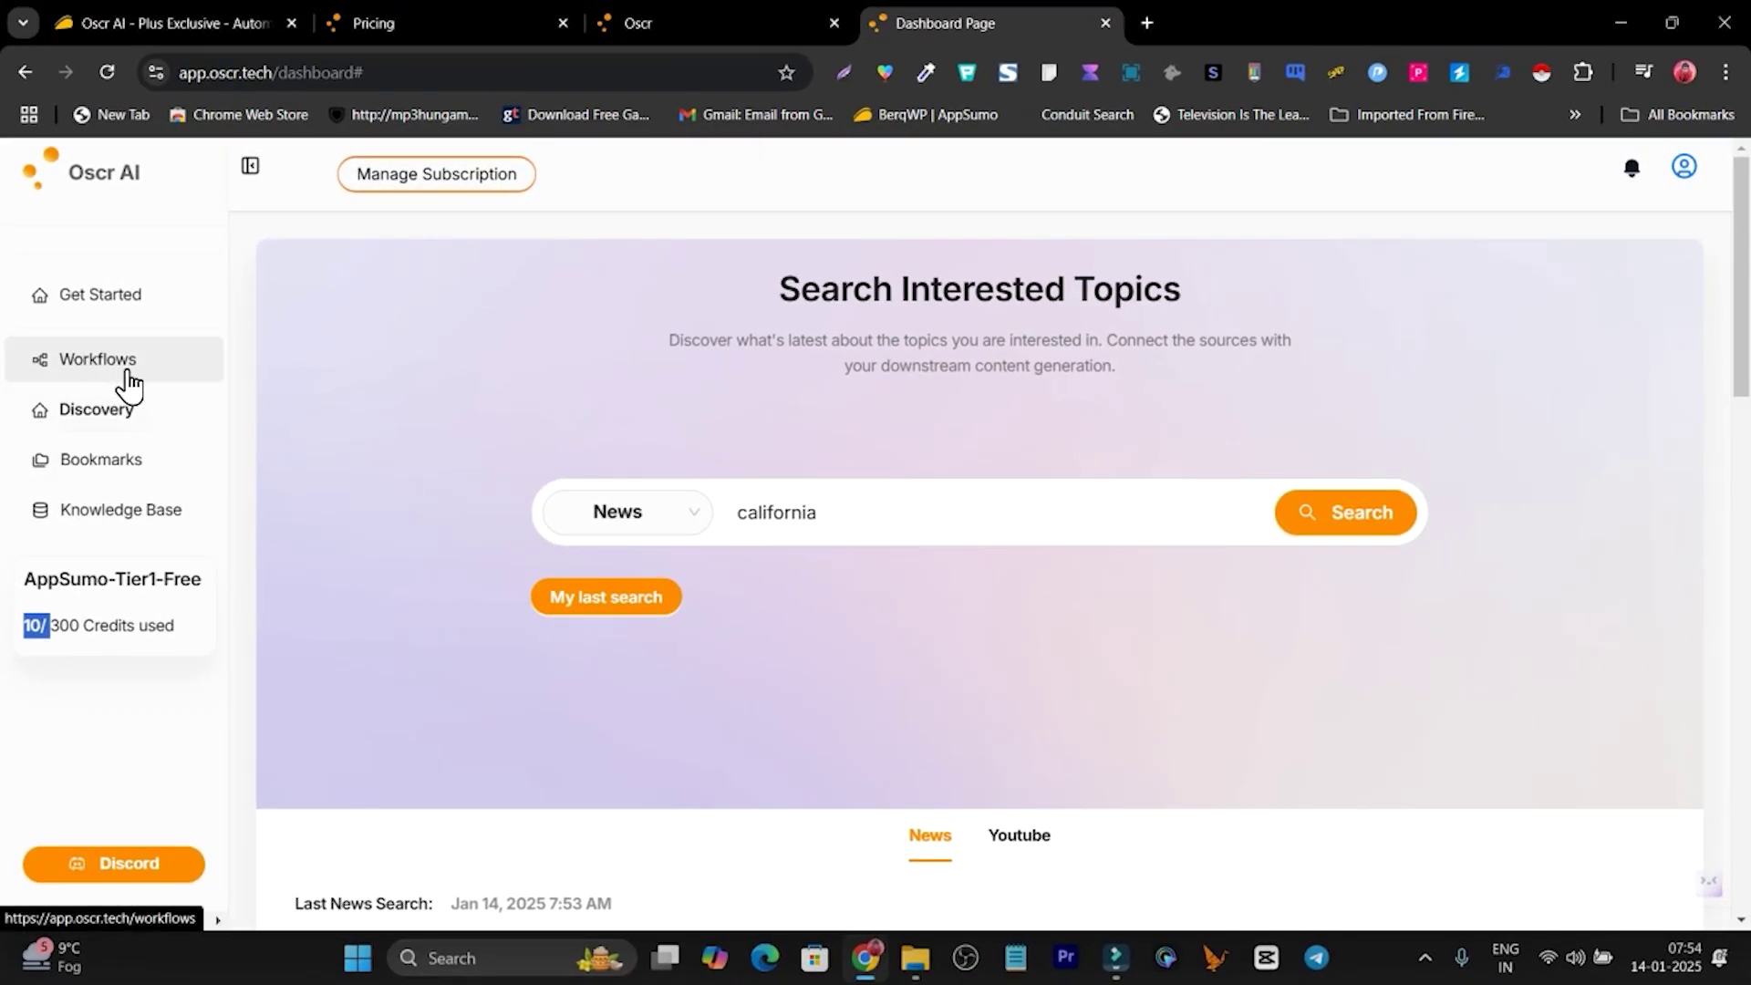
left_click(138, 369)
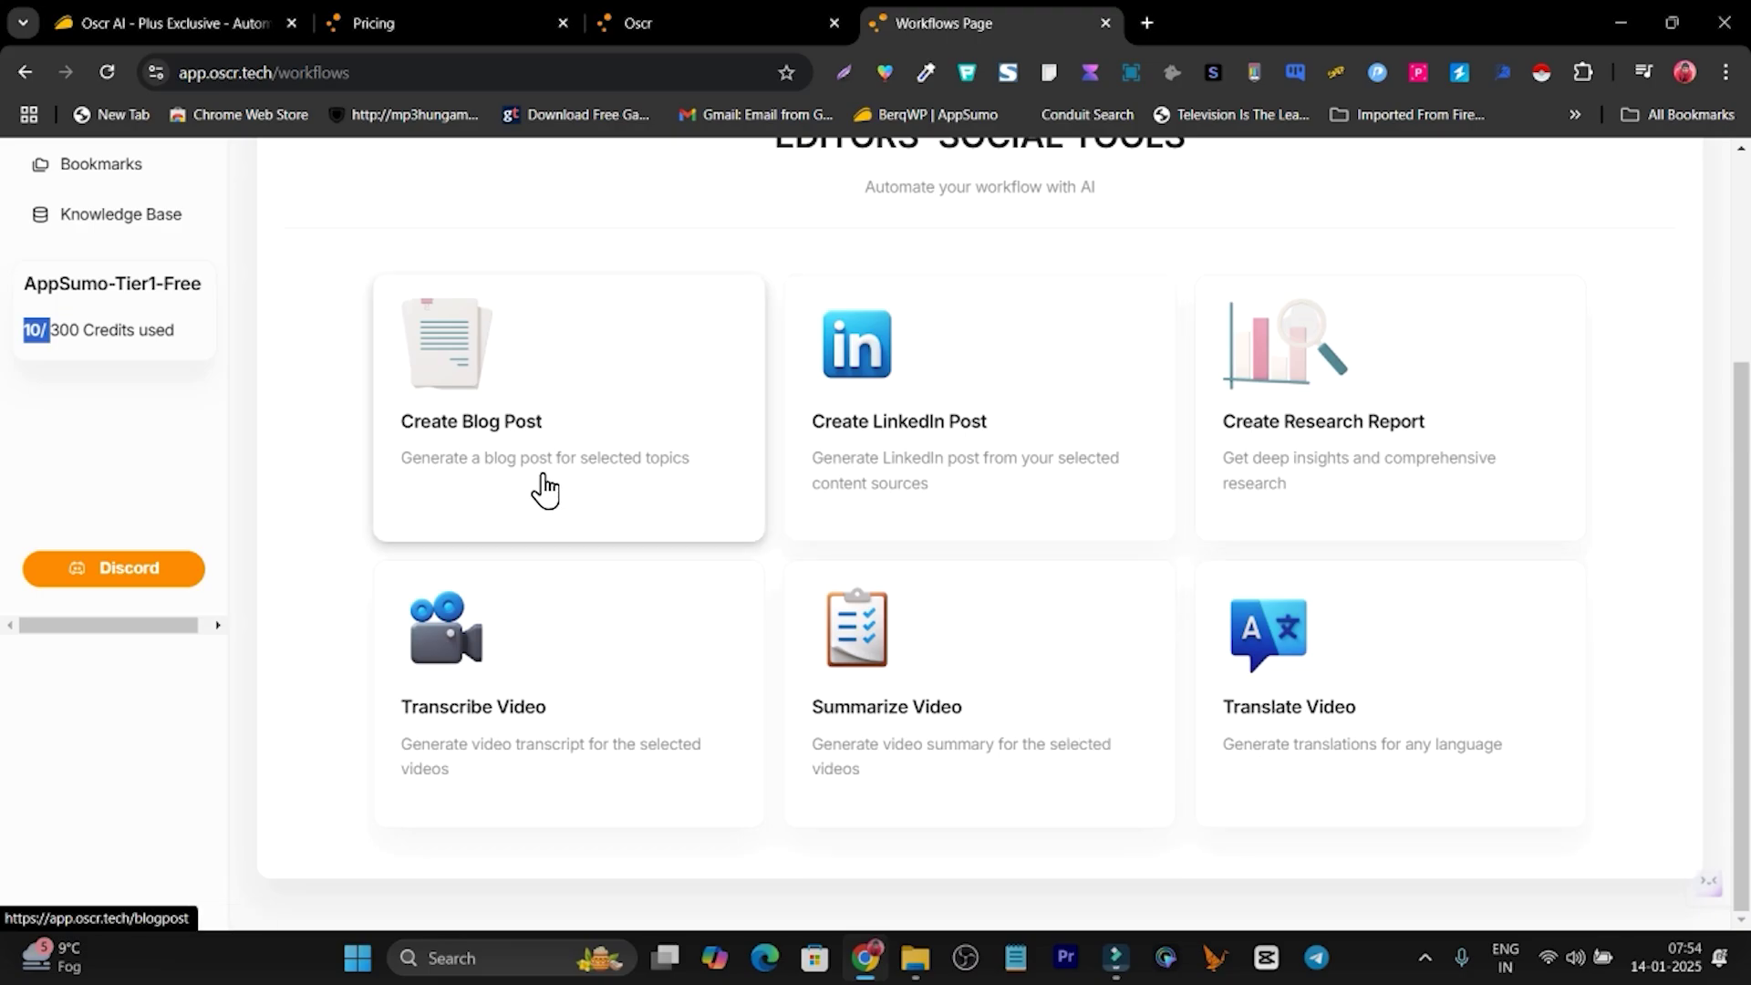
Step: Open the Create Blog Post workflow and examine its source options for adding a URL or pasted content
left_click(569, 486)
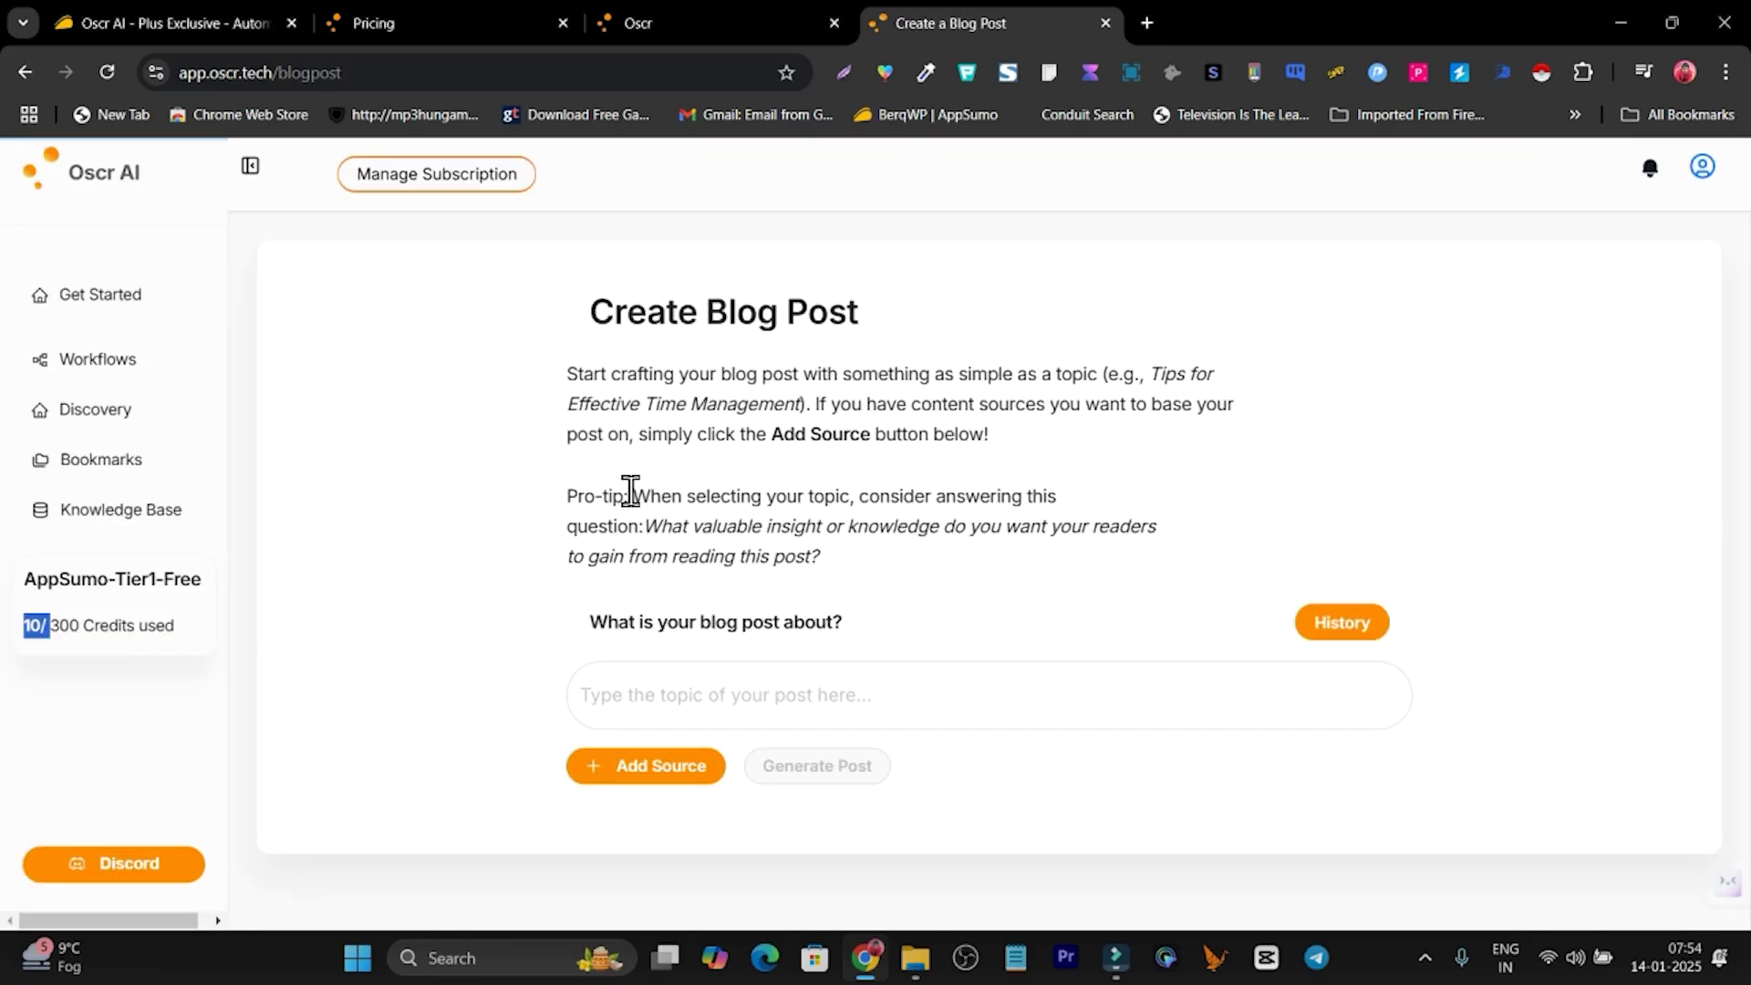
left_click(918, 702)
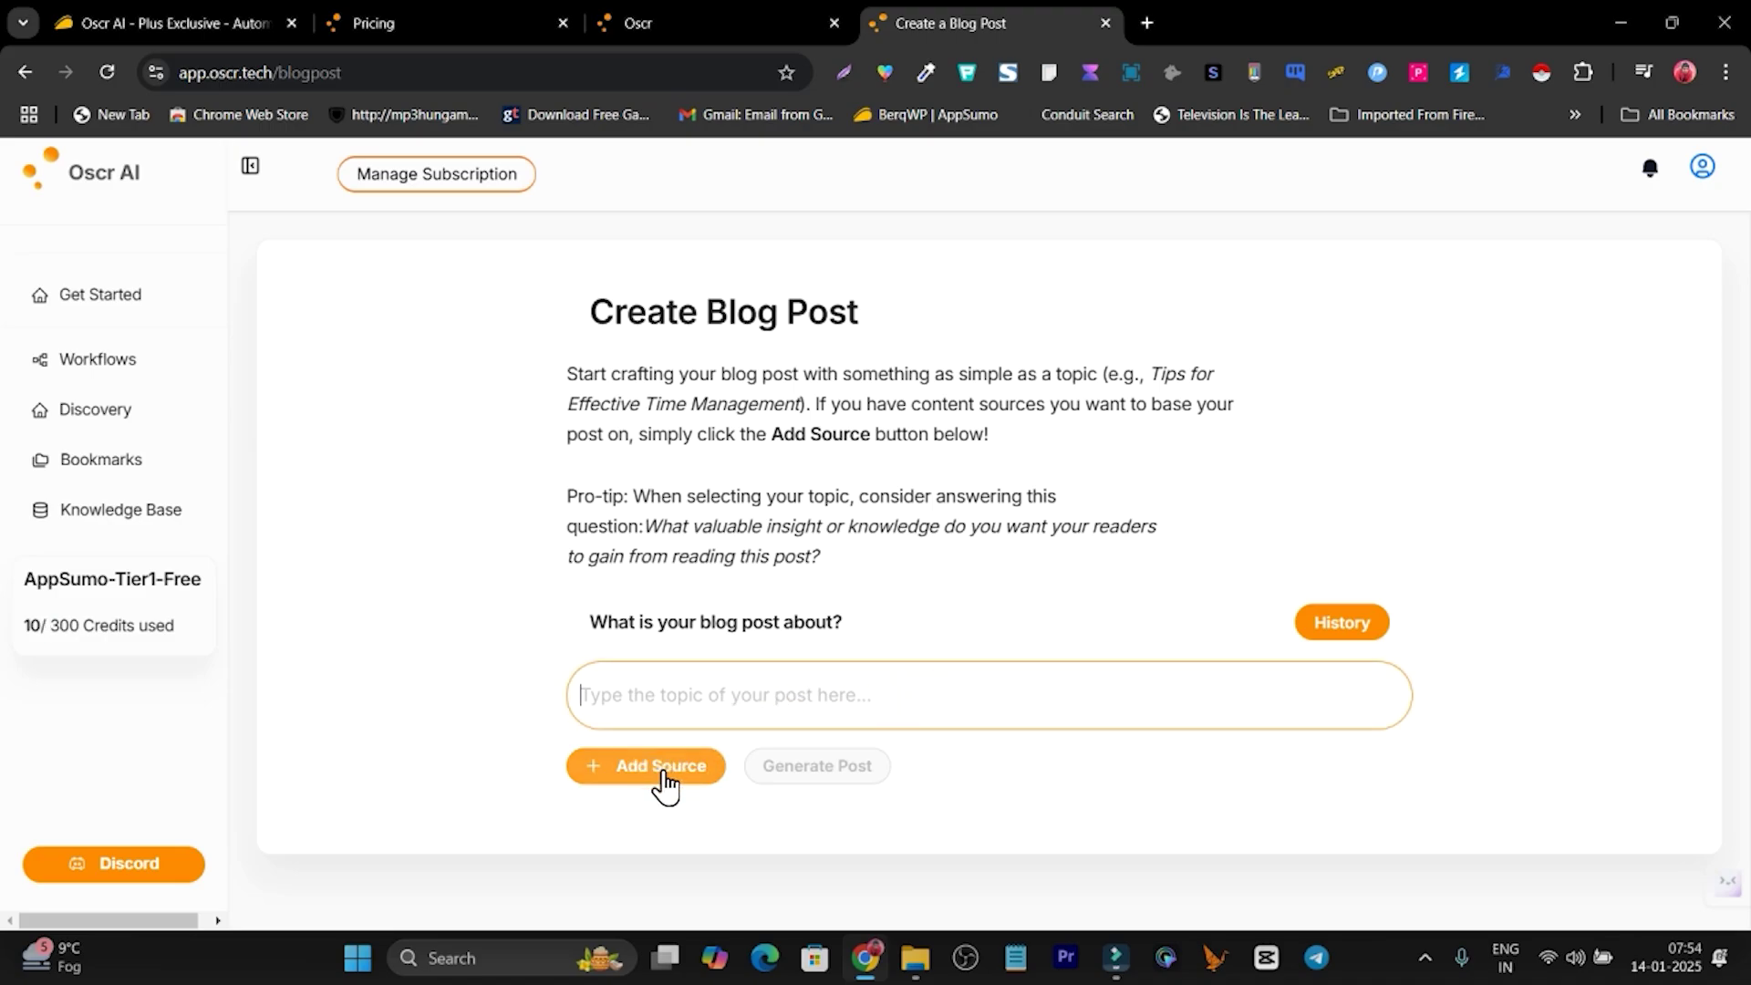
left_click(635, 782)
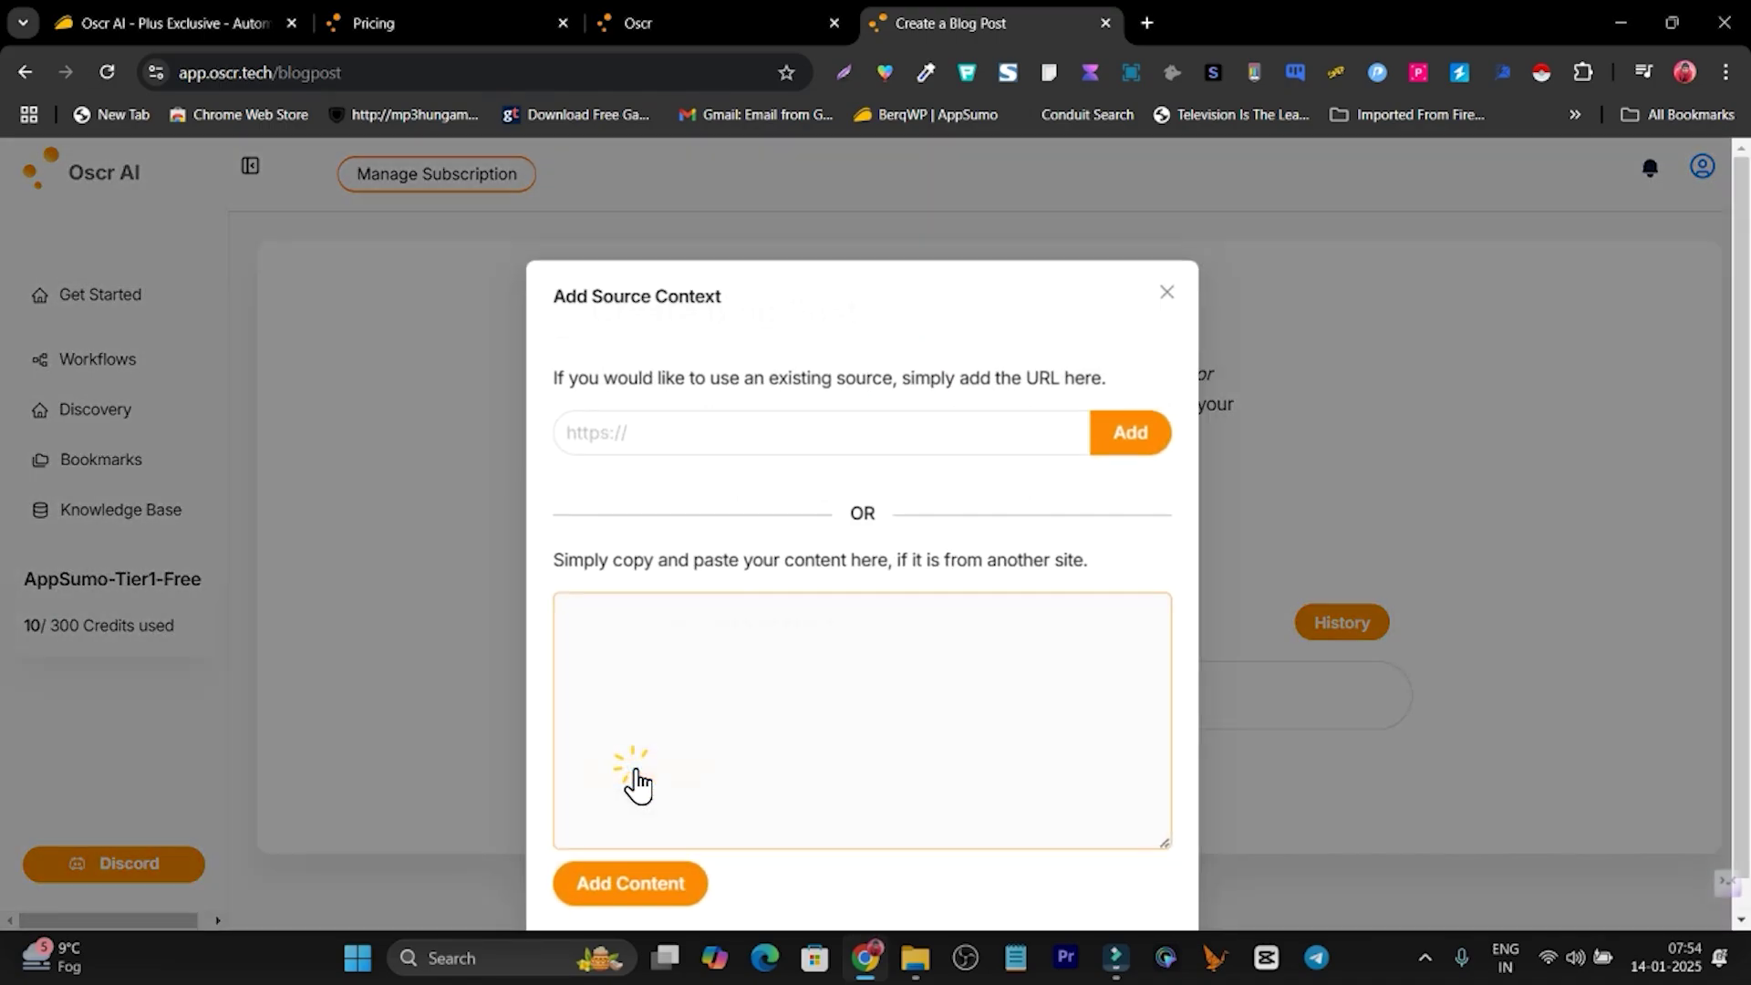
left_click(761, 433)
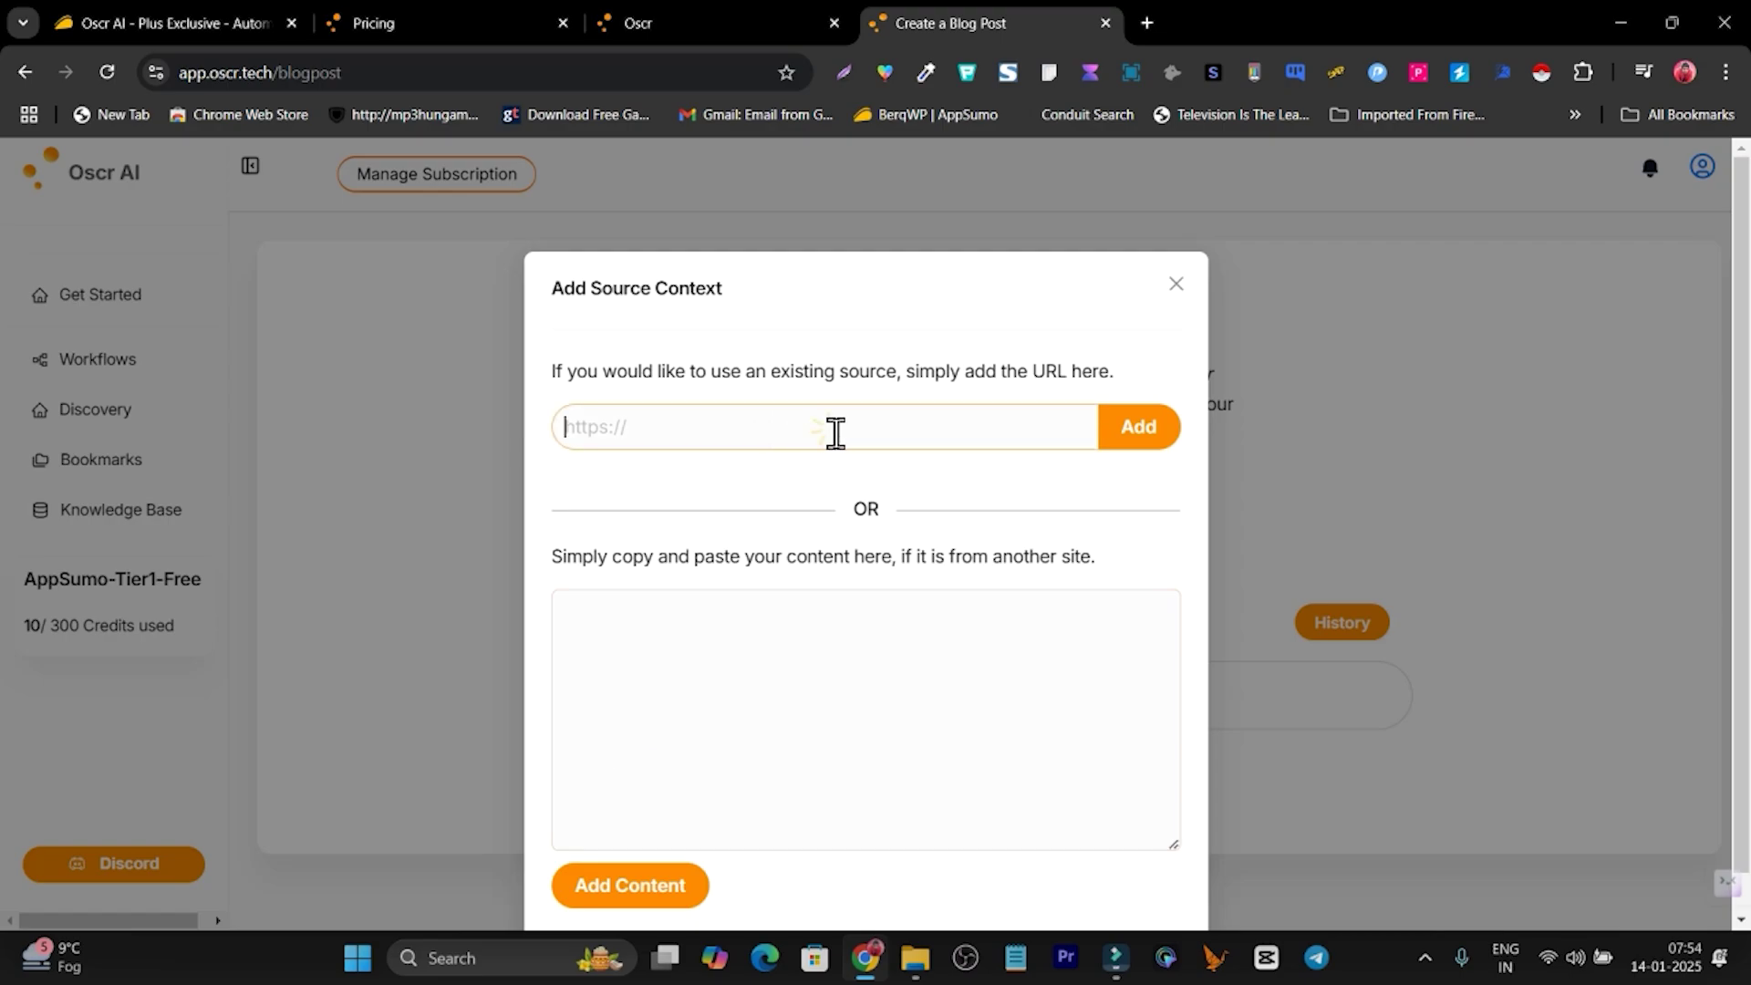
left_click(764, 727)
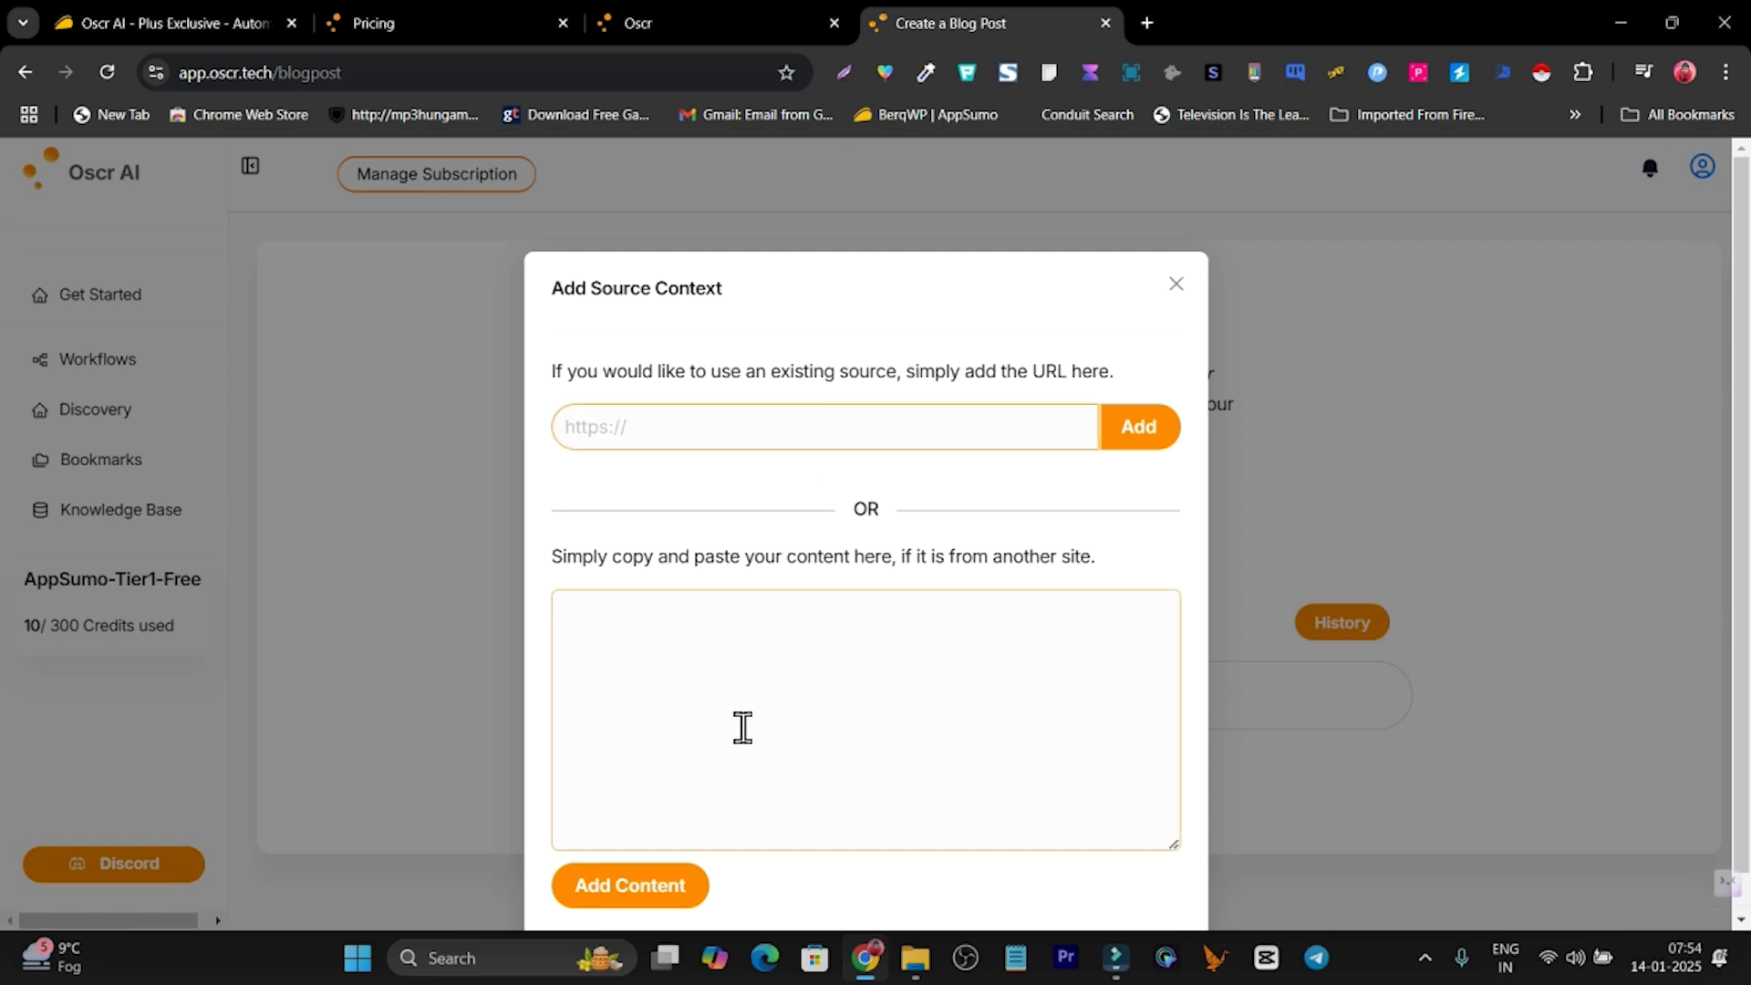
left_click(606, 887)
left_click(662, 901)
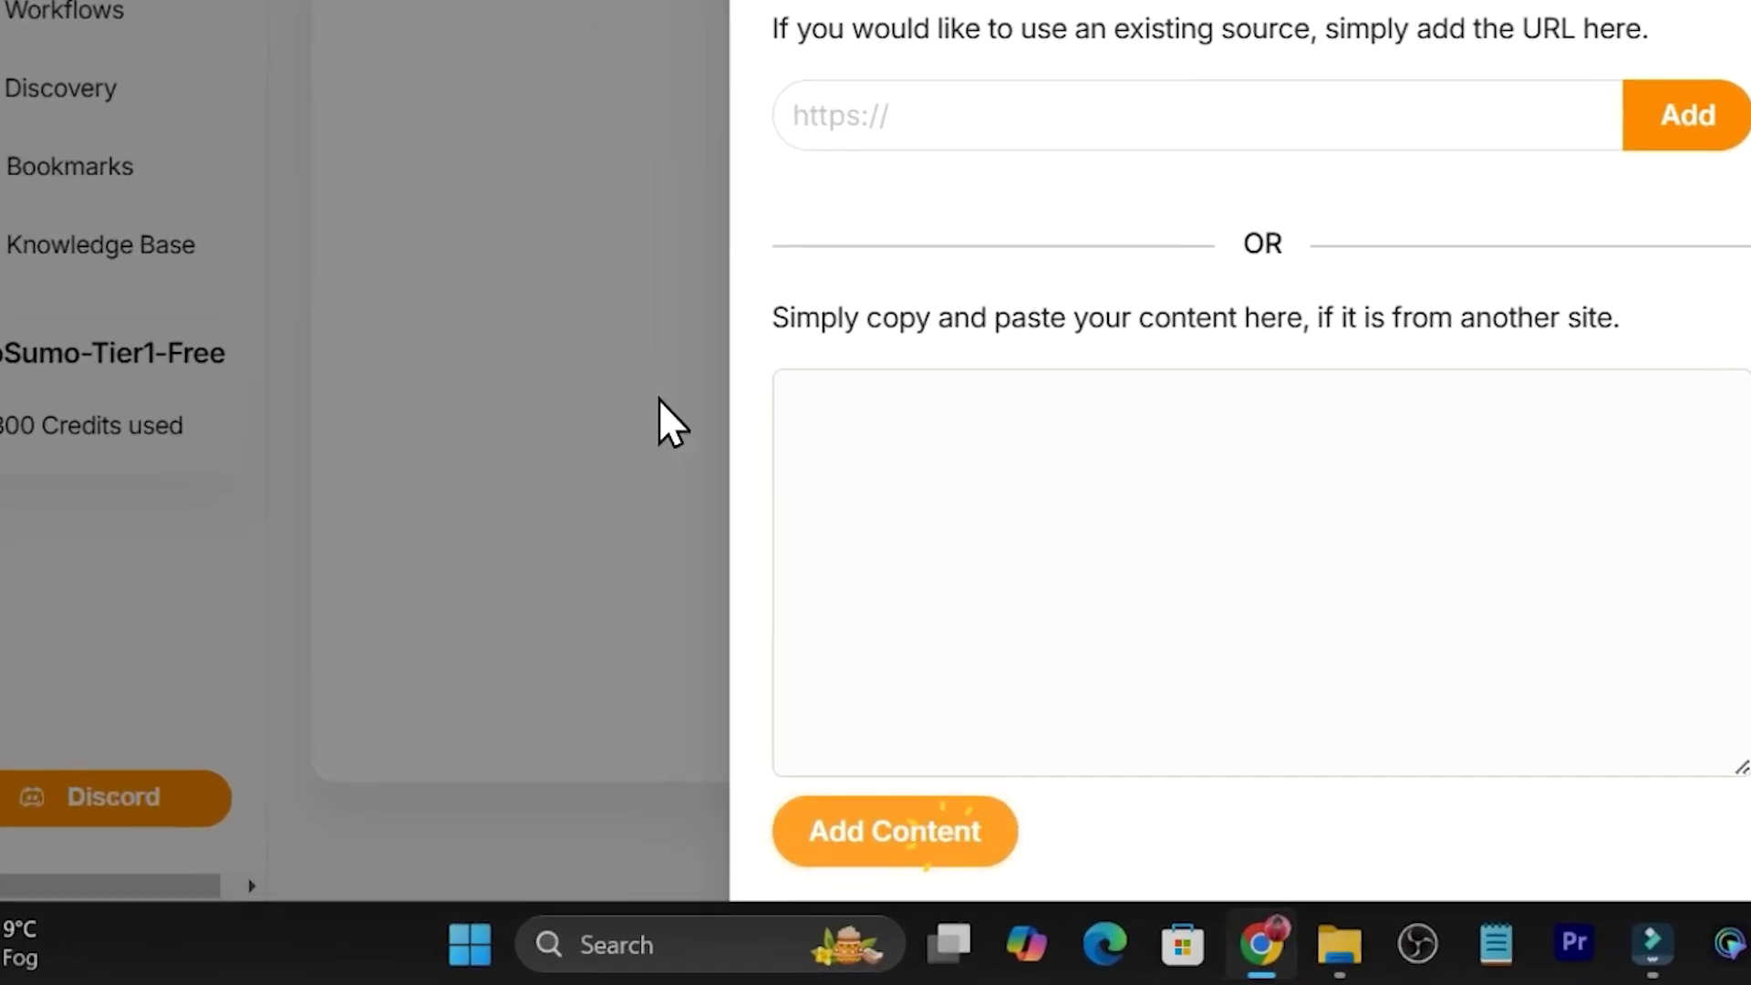
left_click(606, 274)
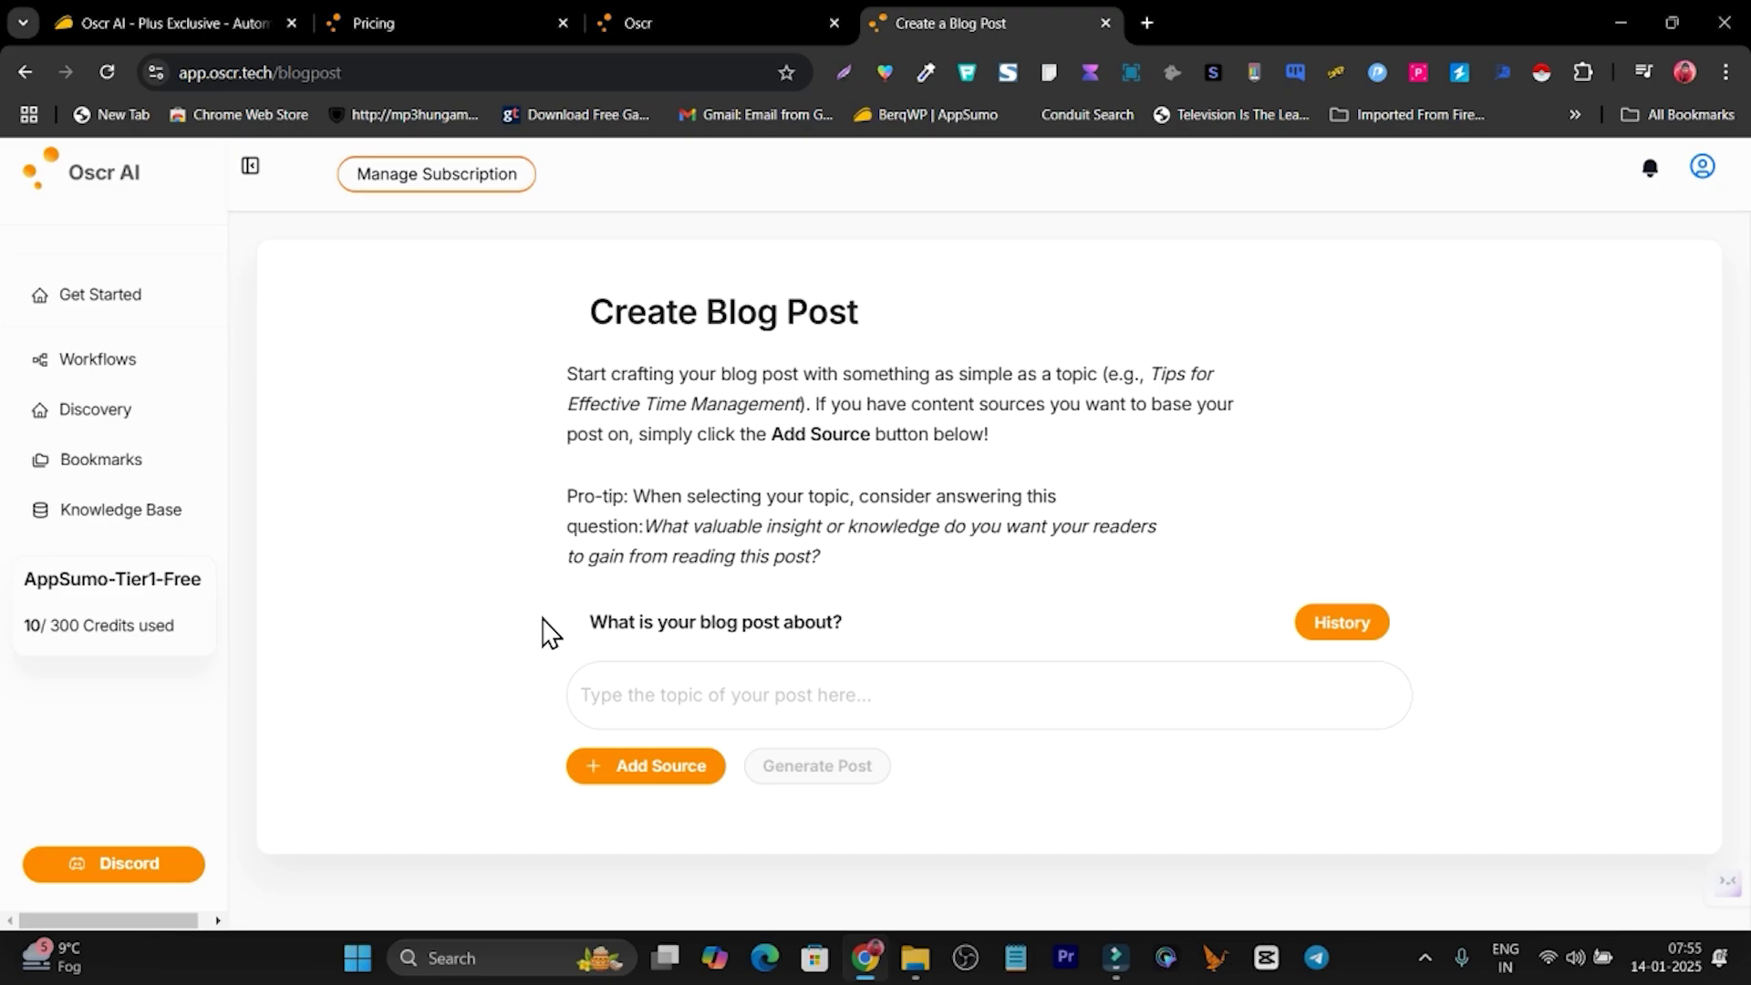
Step: Return to the Workflows page and look over the available content and video tools
left_click(134, 366)
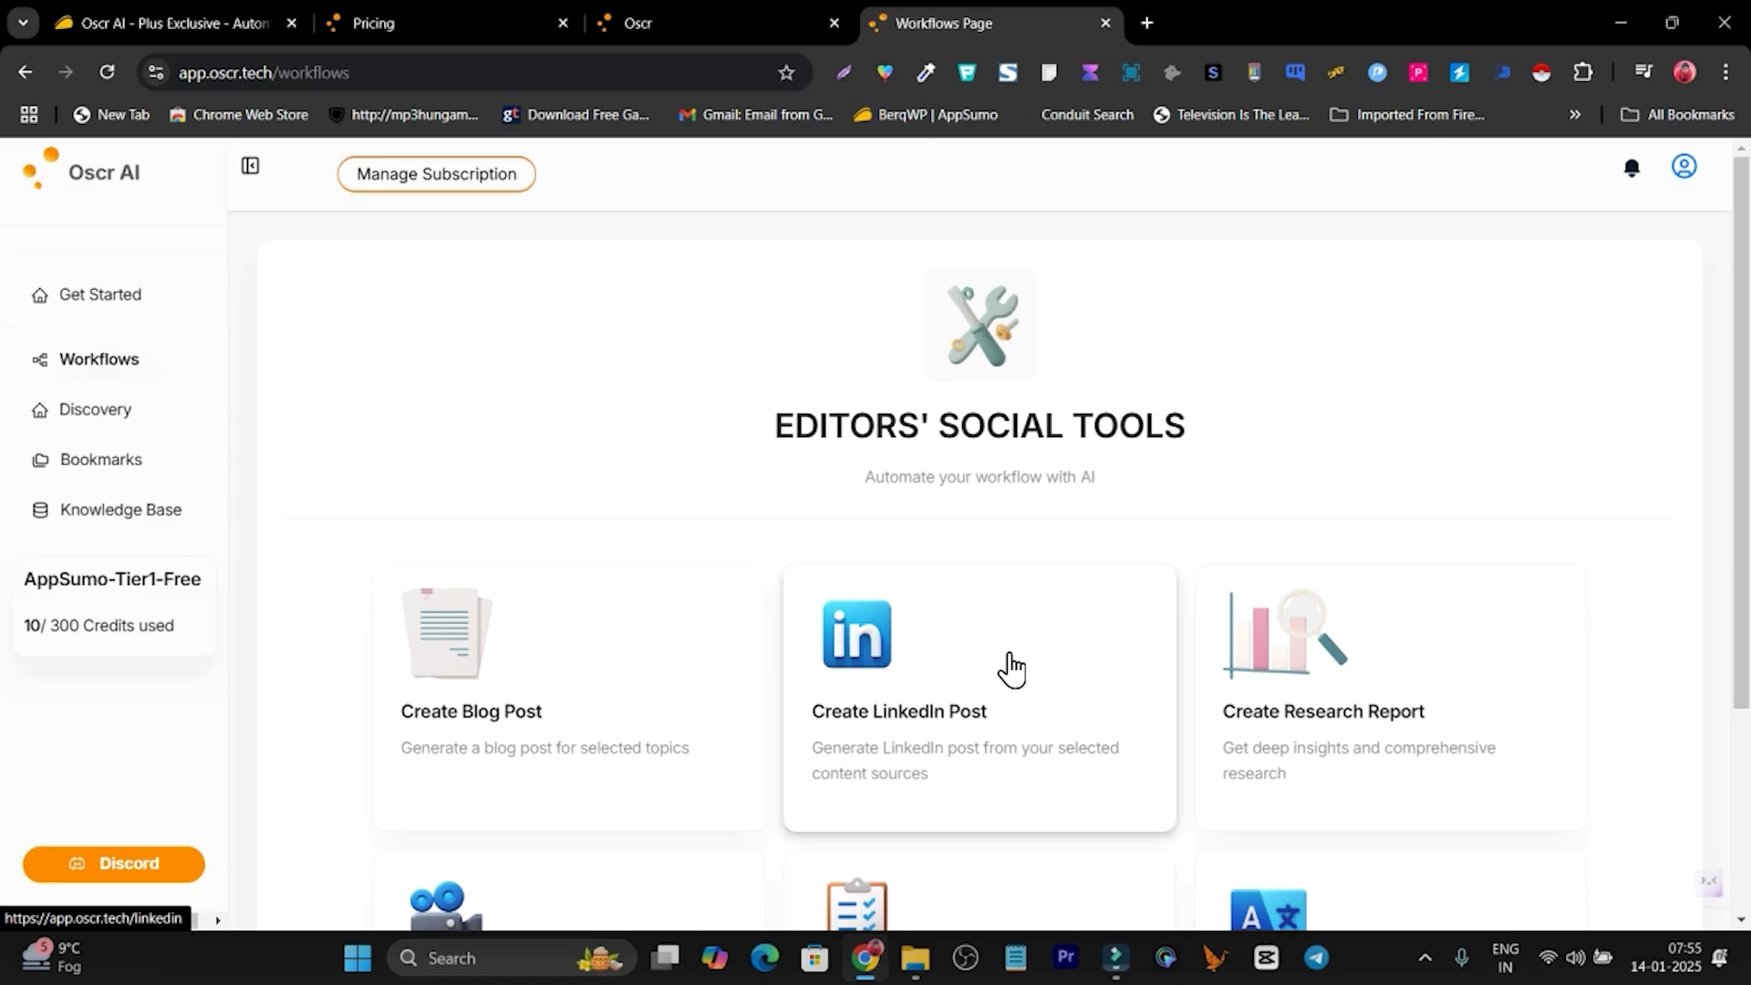
scroll(1009, 670, "down", 3)
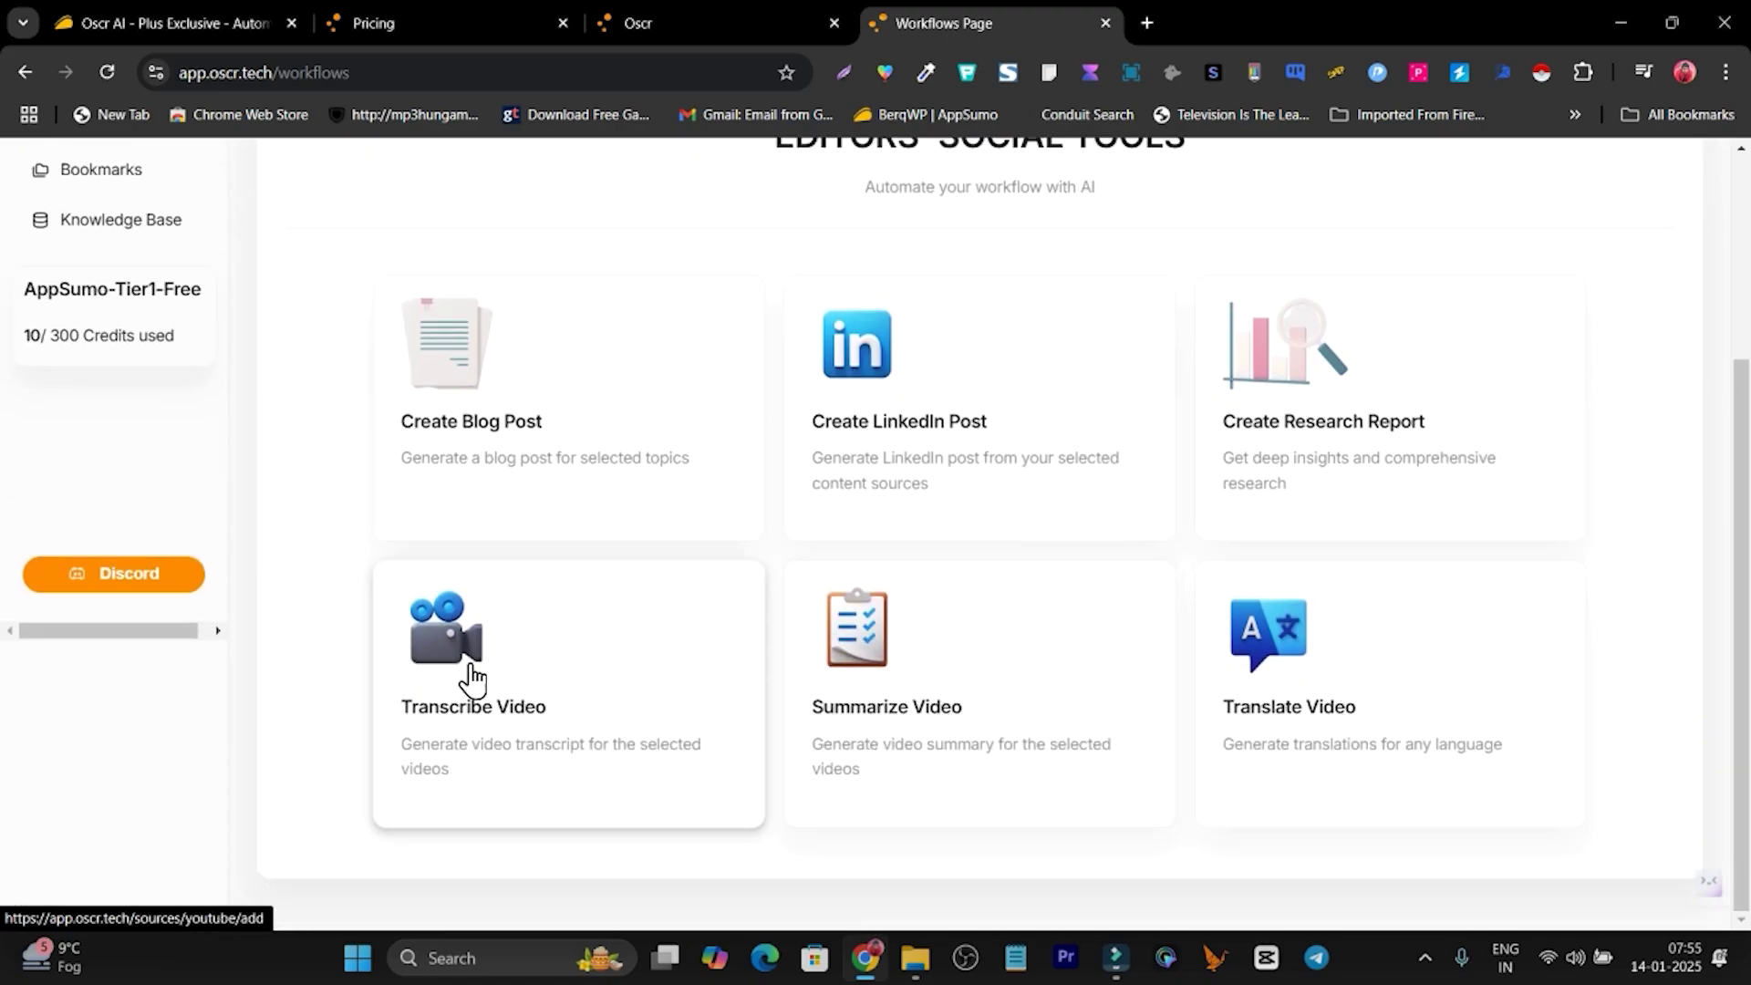
scroll(227, 508, "up", 3)
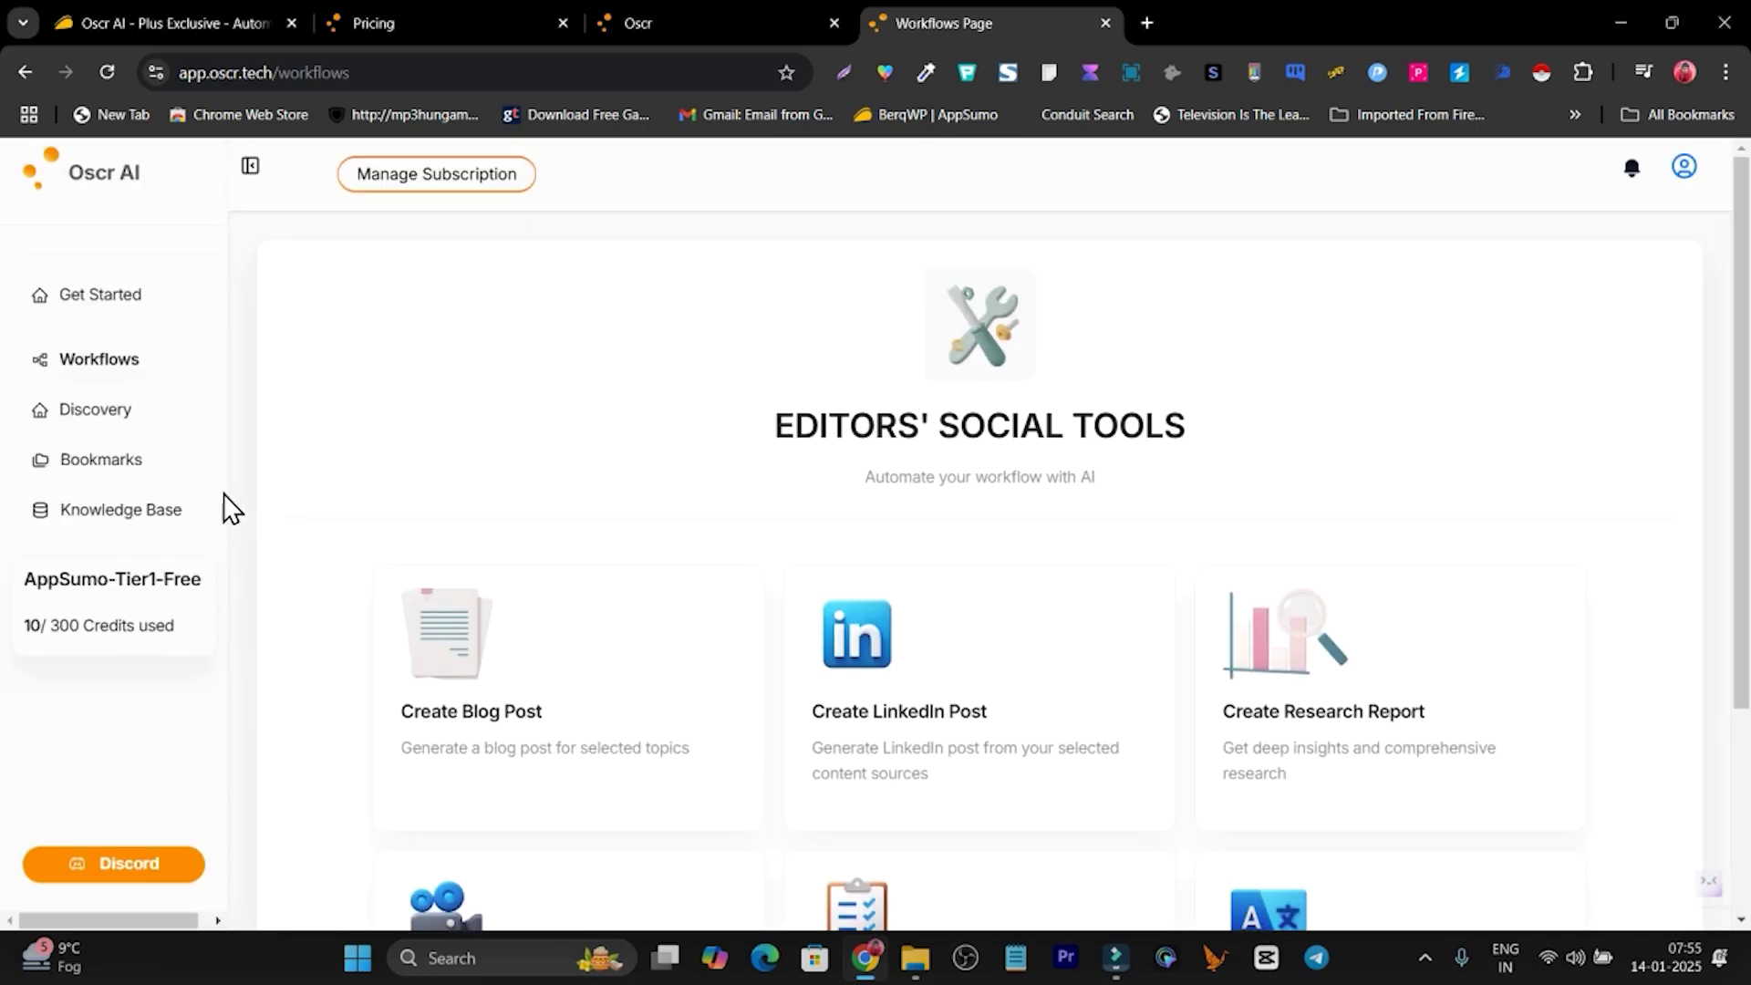
Step: Open the bookmarked NBC News article on the California wildfires and look through its page
left_click(107, 470)
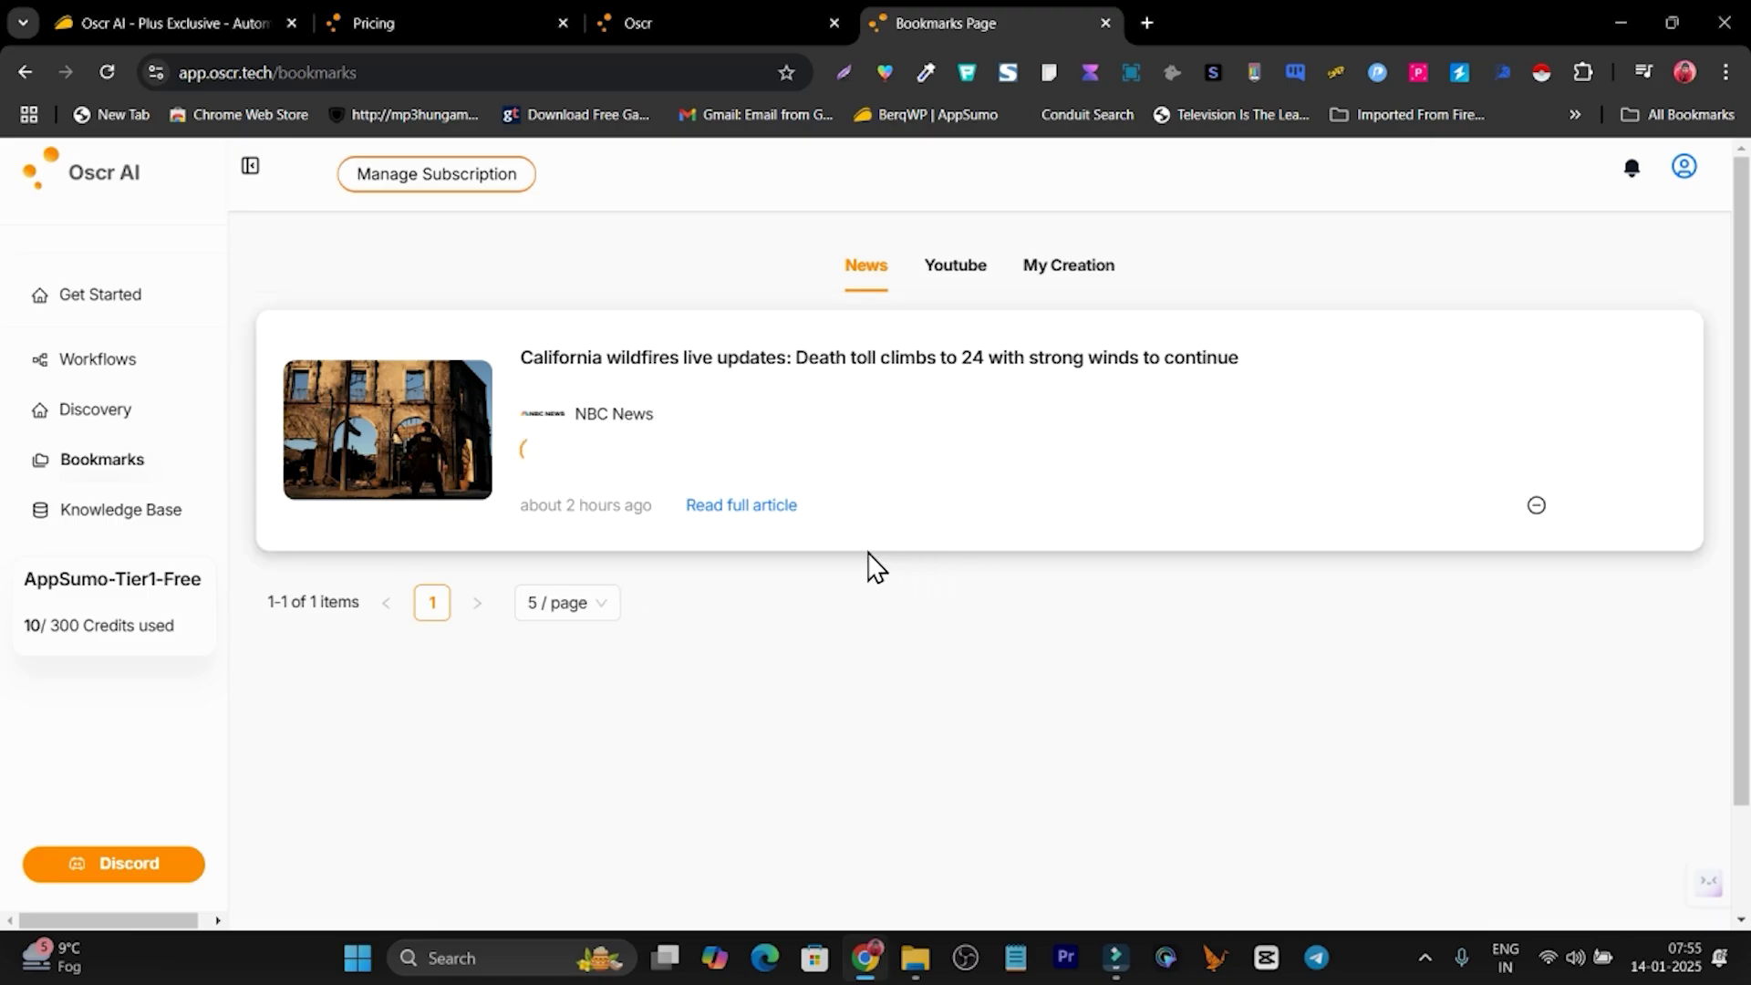
left_click(770, 391)
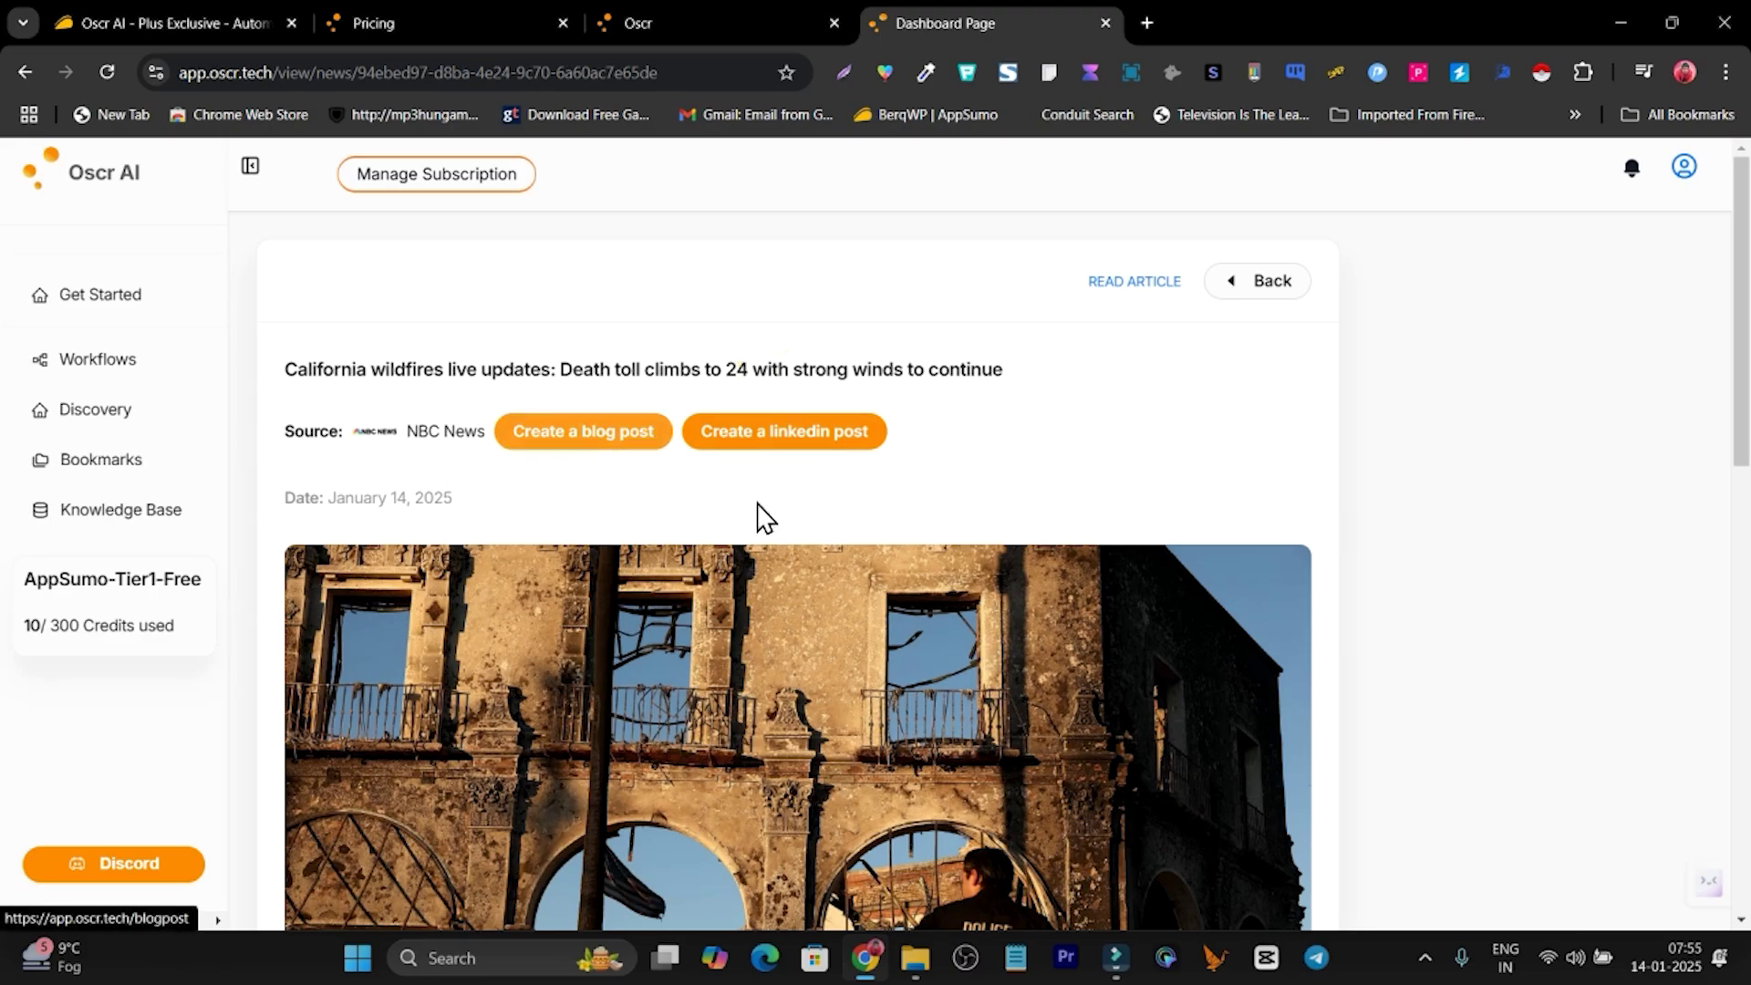
scroll(809, 520, "down", 10)
scroll(801, 528, "up", 10)
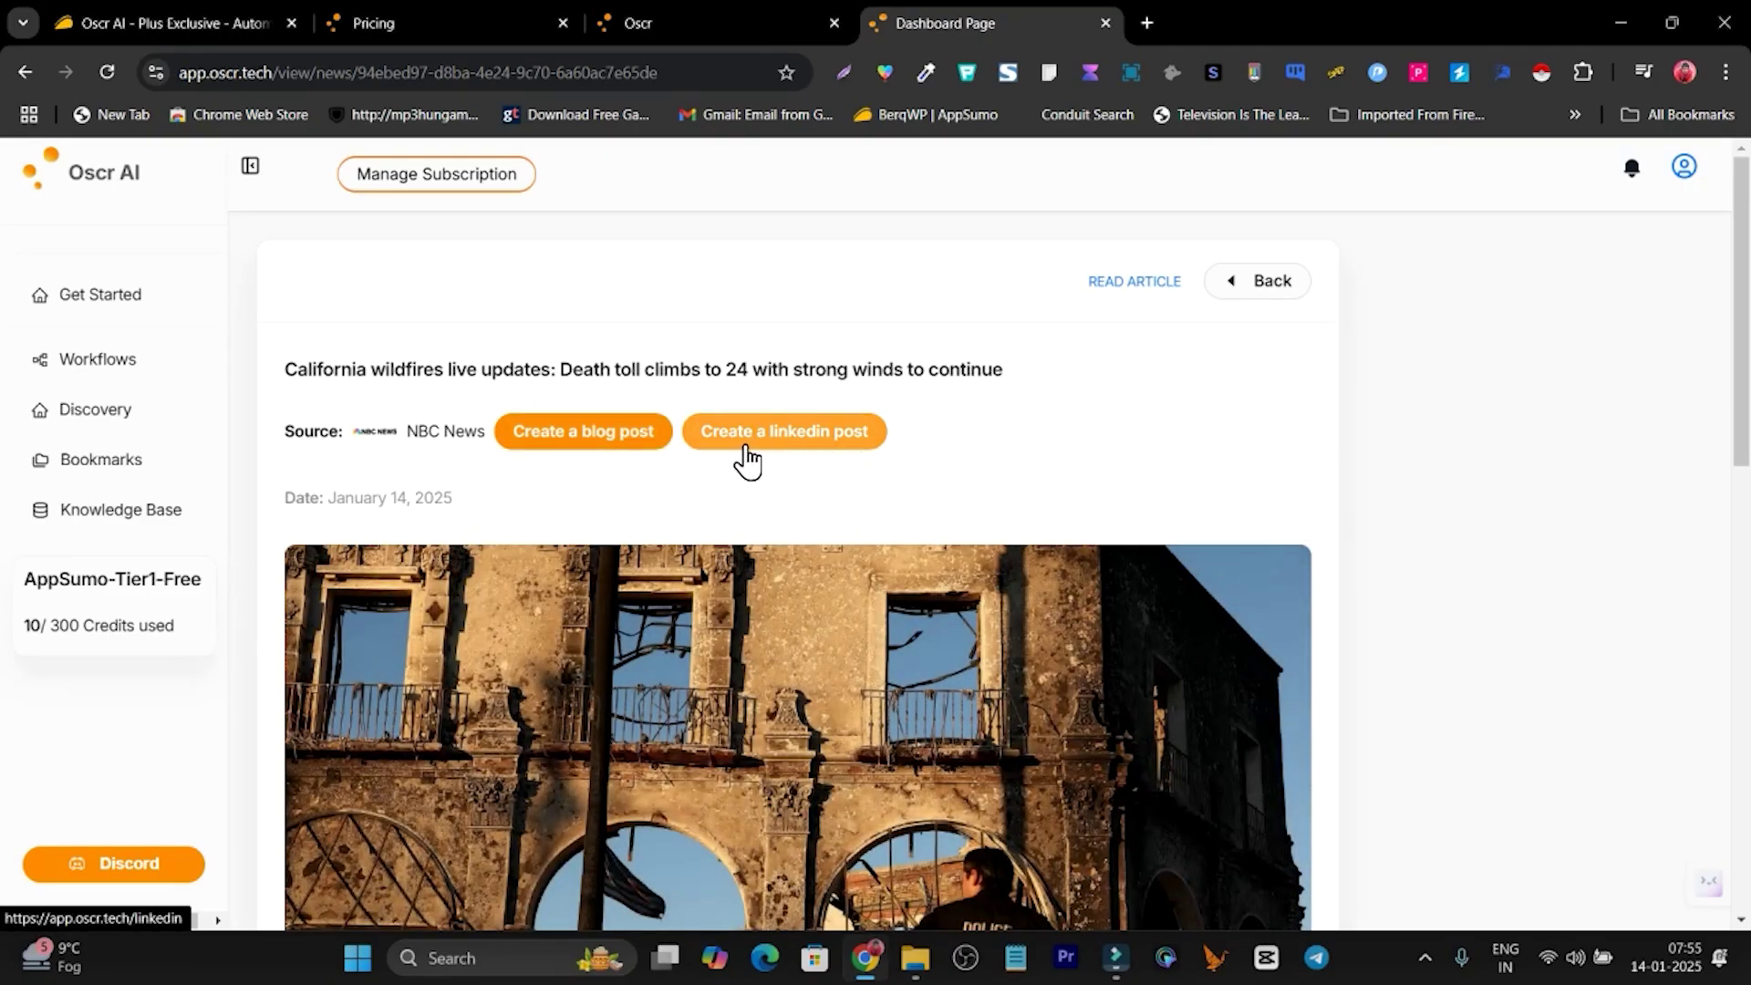
Step: Start a blog post from the wildfire article, set its topic to "Demo" and generate the post
left_click(590, 447)
scroll(593, 456, "down", 1)
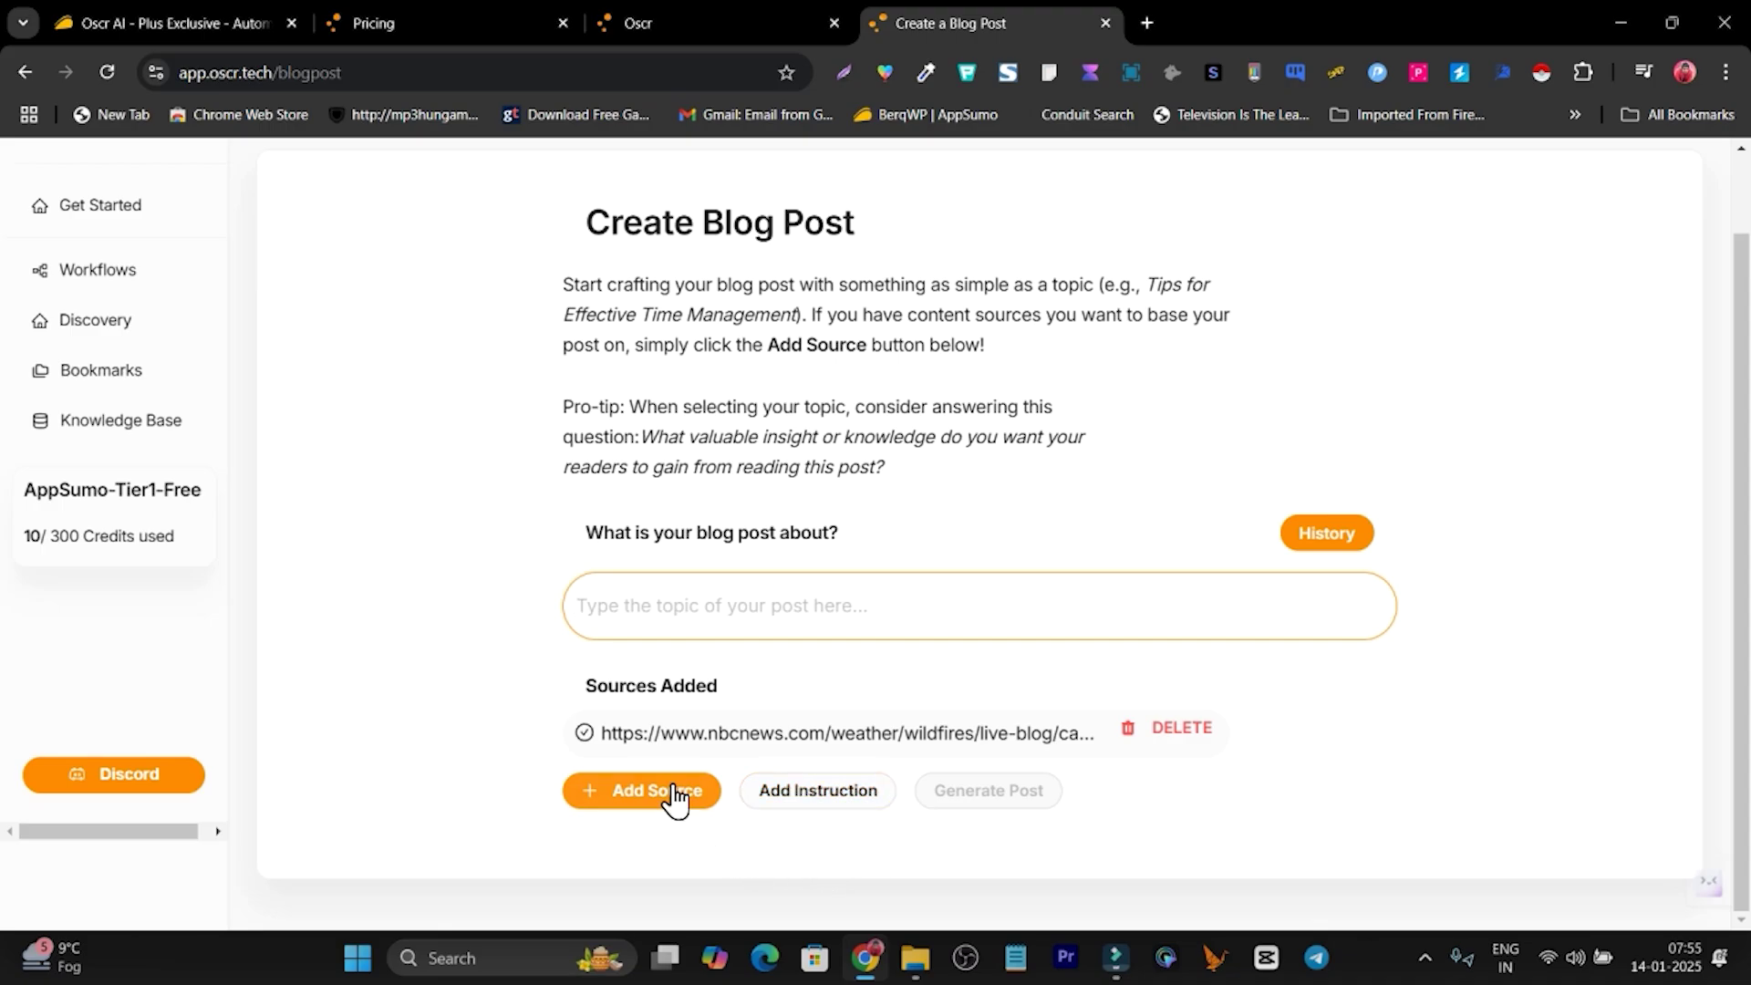
left_click(620, 794)
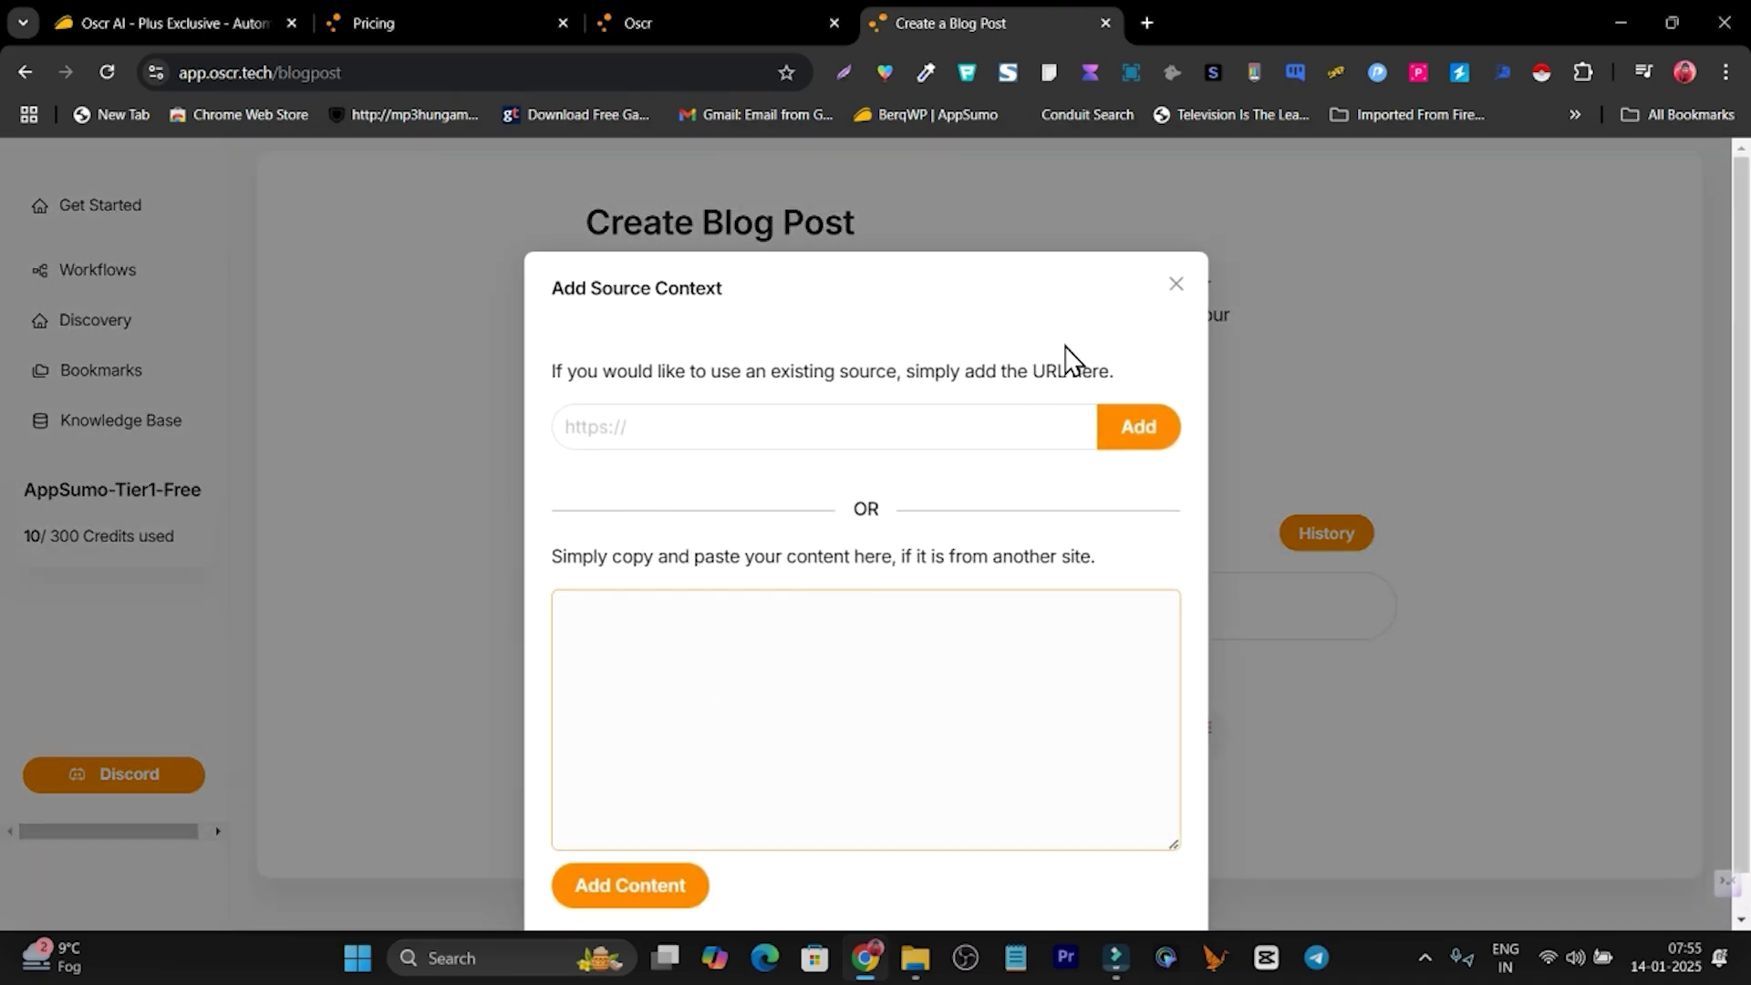
left_click(1176, 286)
left_click(771, 629)
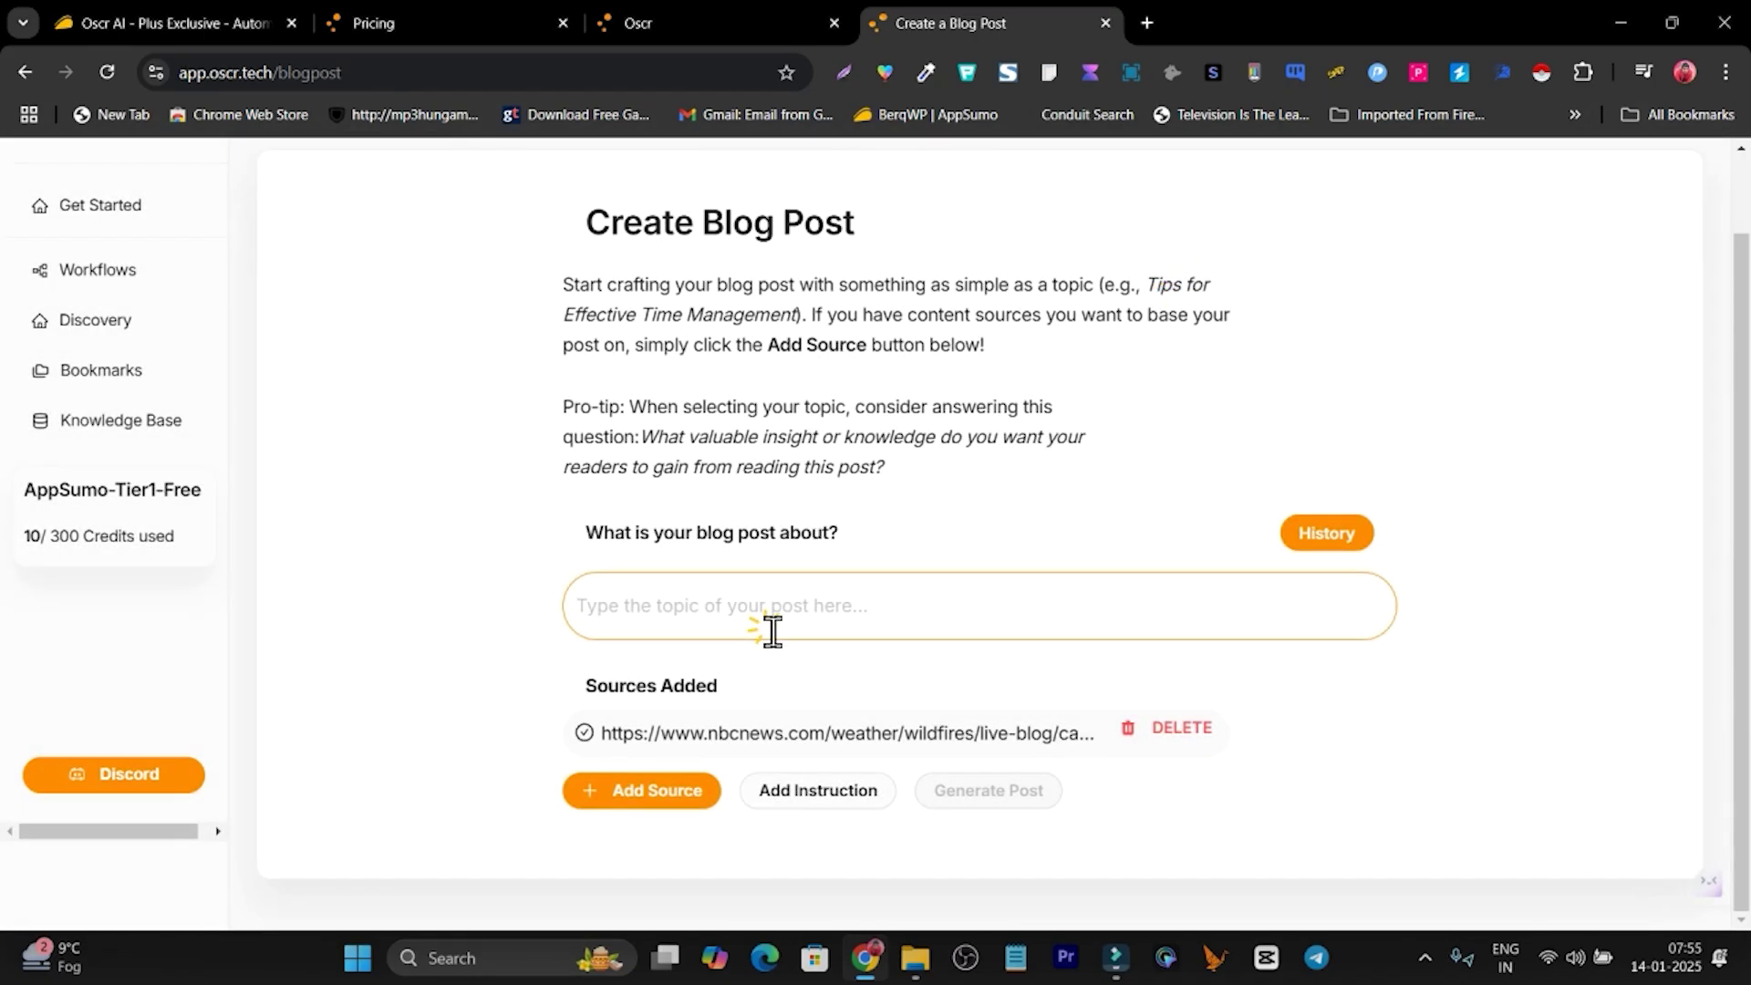
type("Demo")
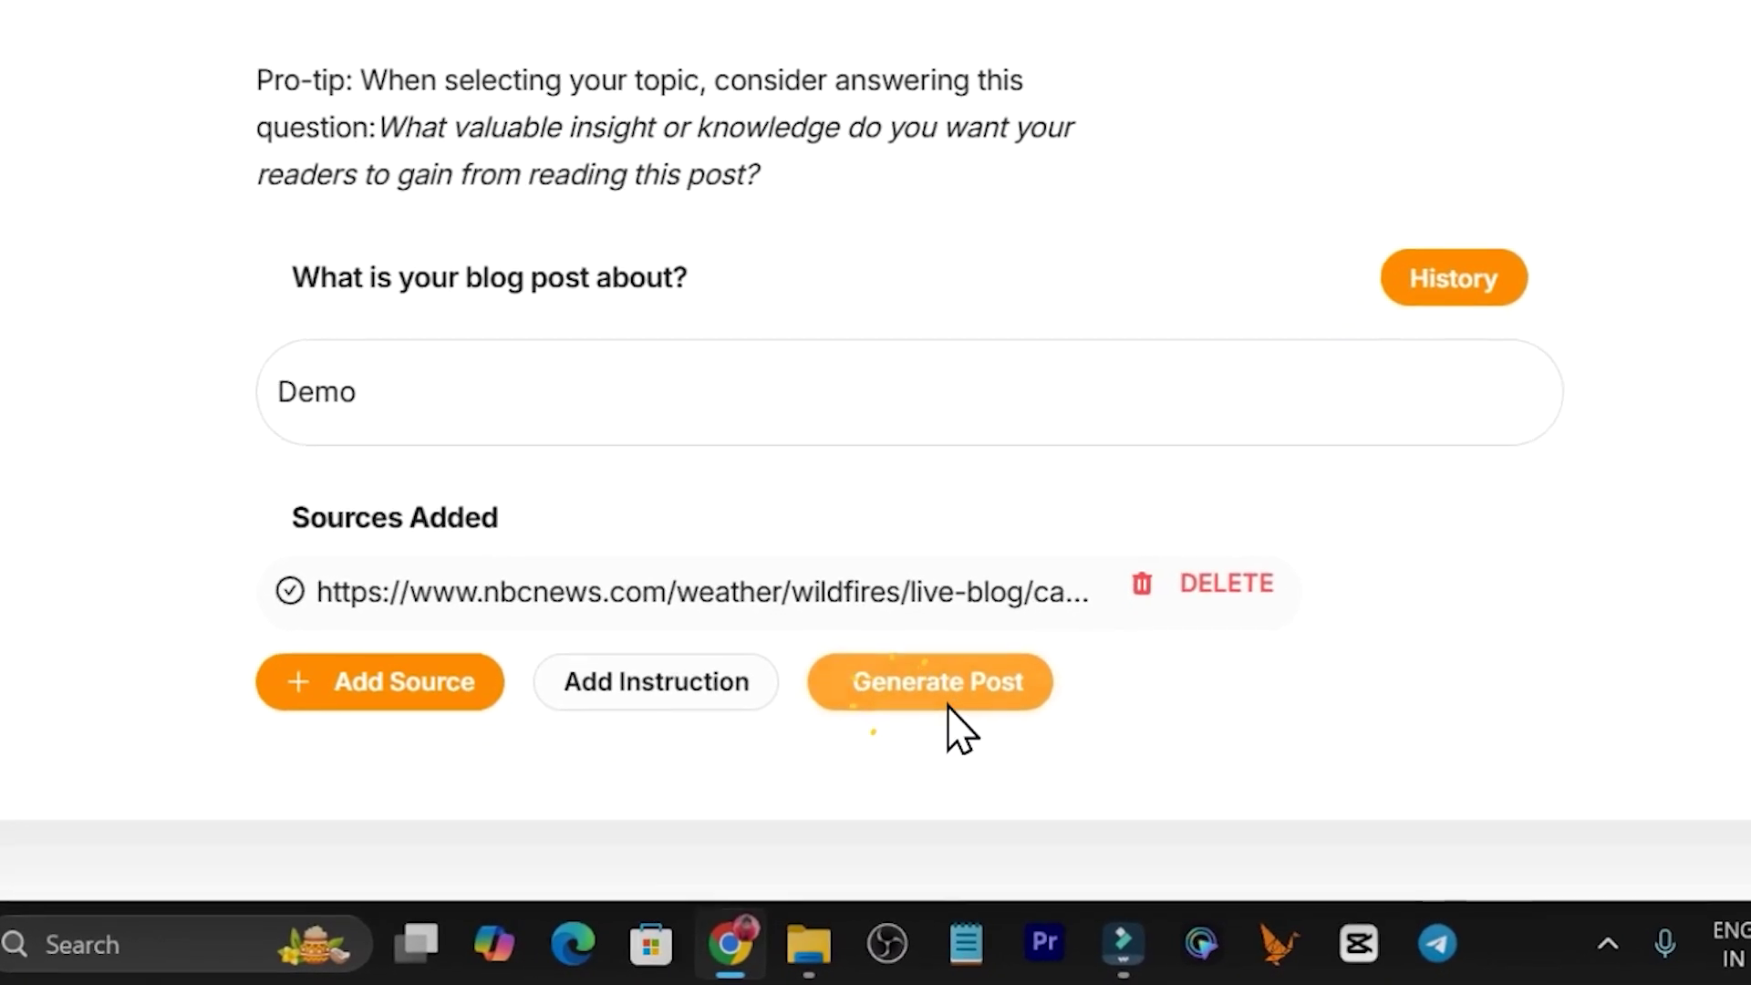
left_click(1001, 801)
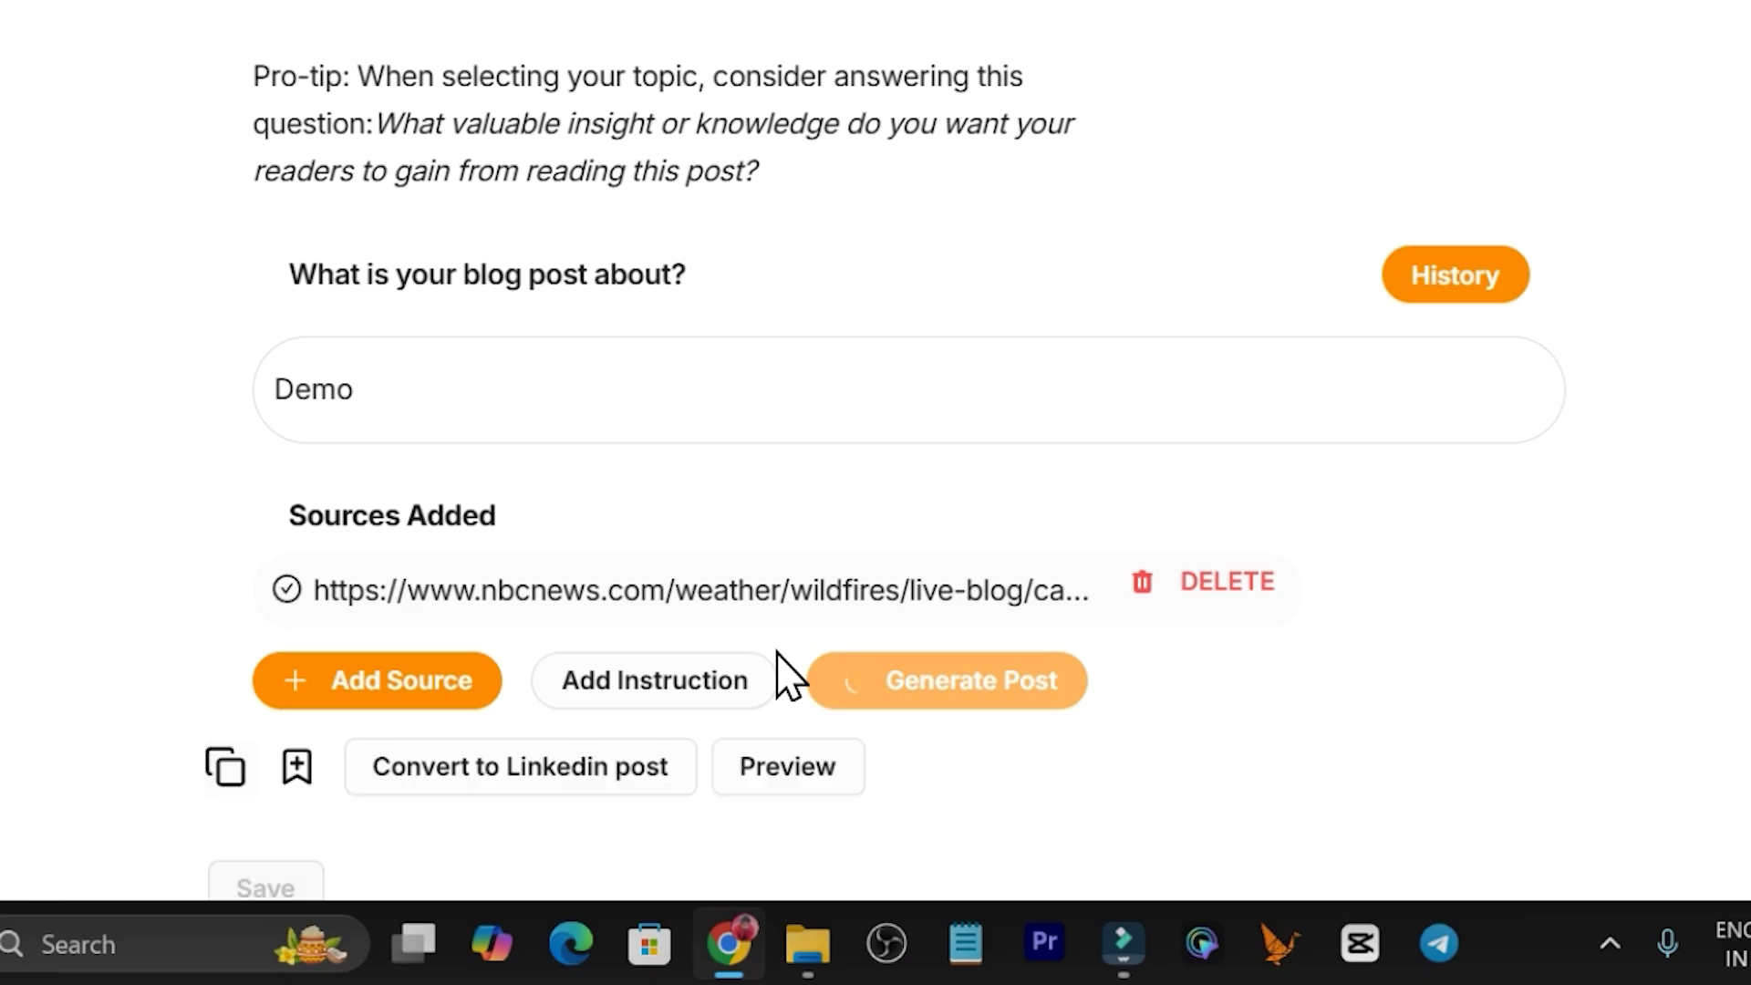
Step: Read through the generated blog post from the brainstormed key points to the safety section, and check the credit usage
scroll(820, 693, "down", 5)
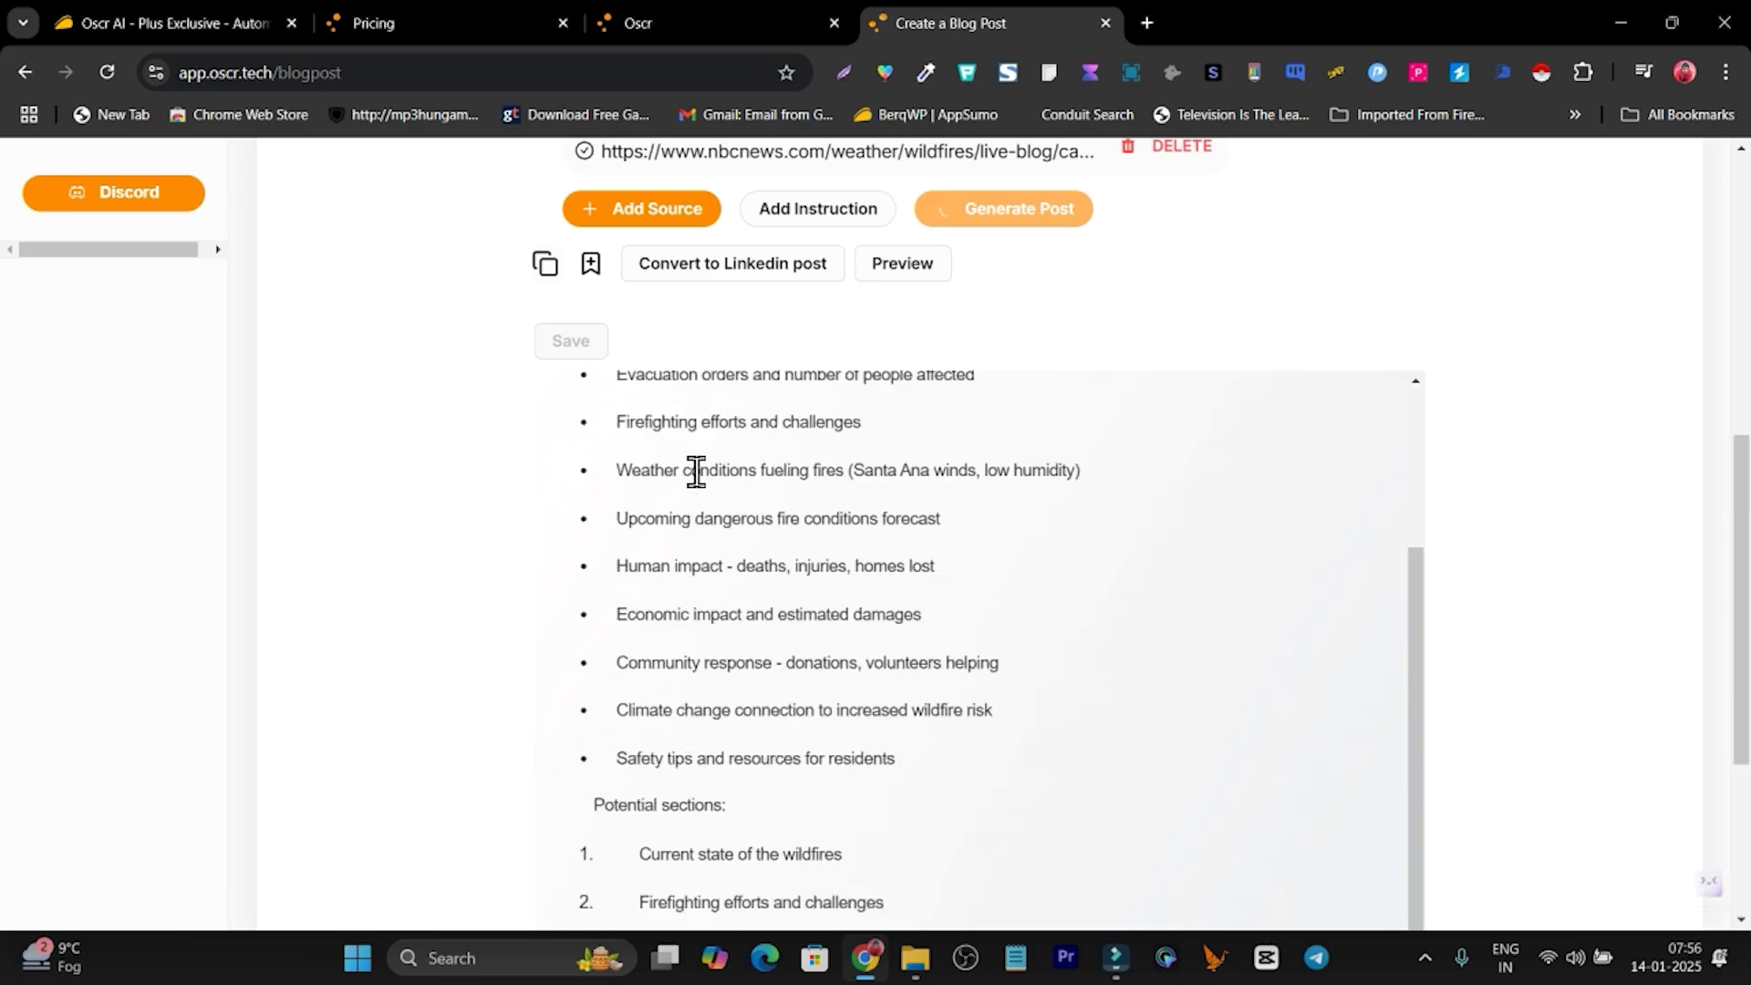
scroll(838, 597, "down", 5)
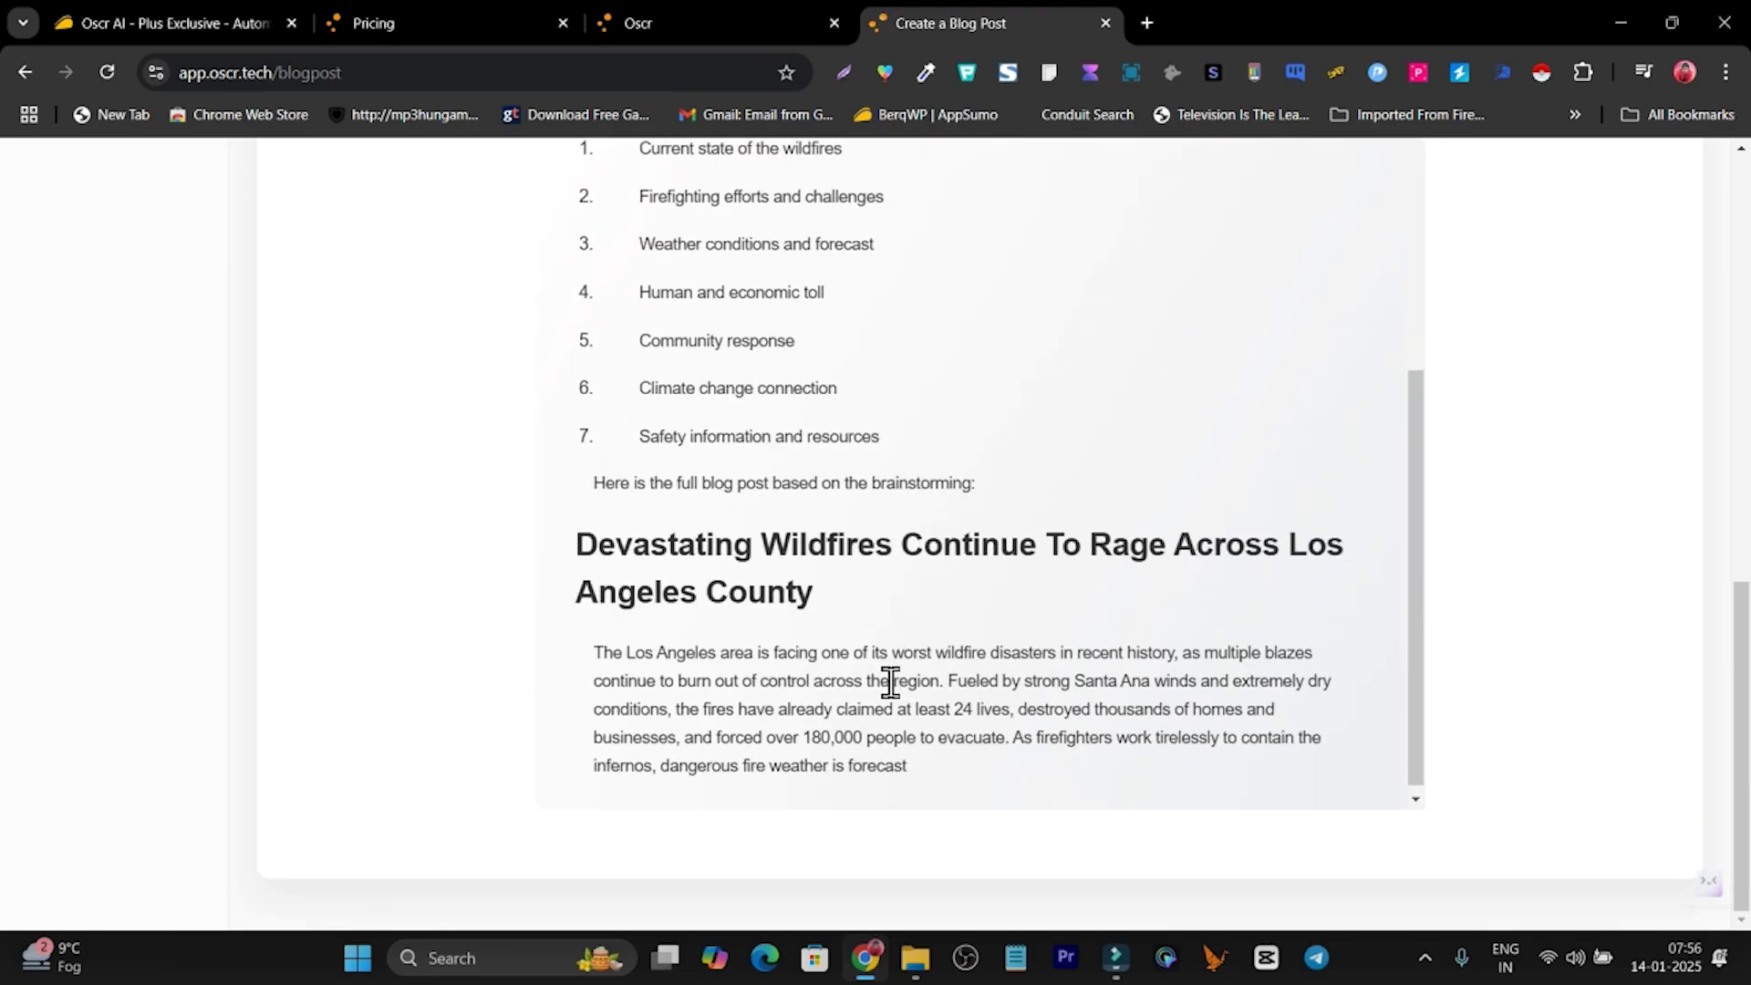
scroll(879, 561, "up", 8)
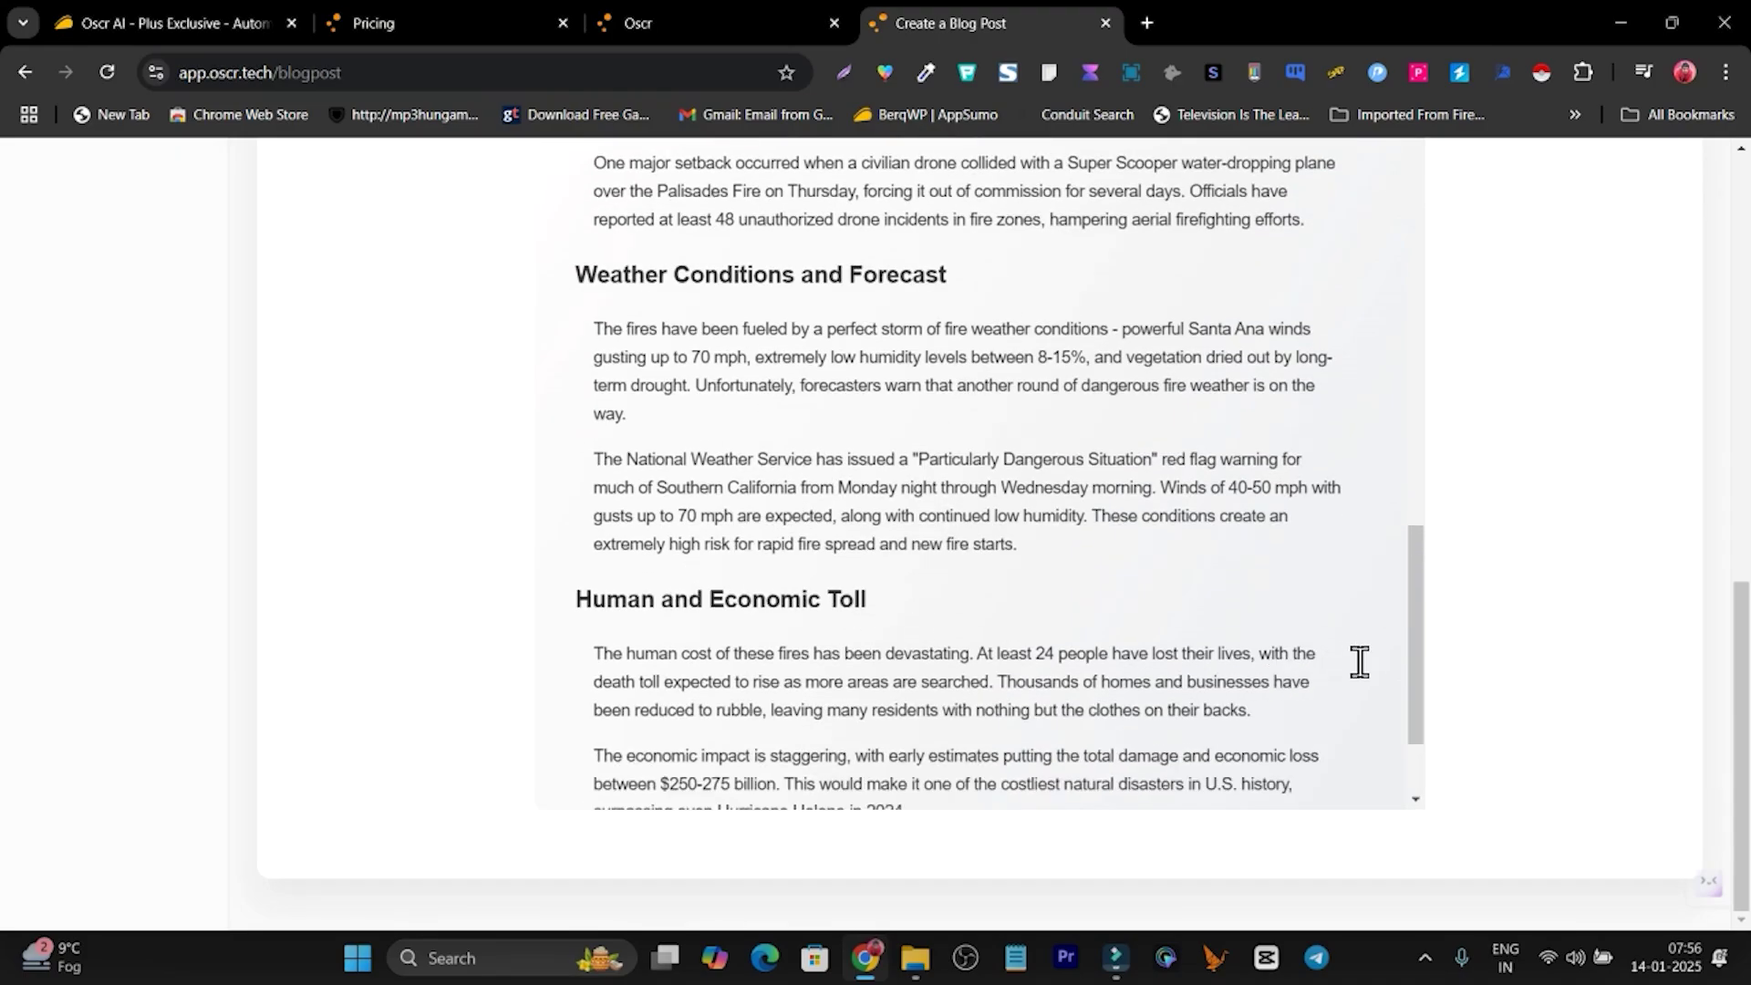
left_click_drag(1408, 609, 1422, 153)
scroll(997, 387, "up", 6)
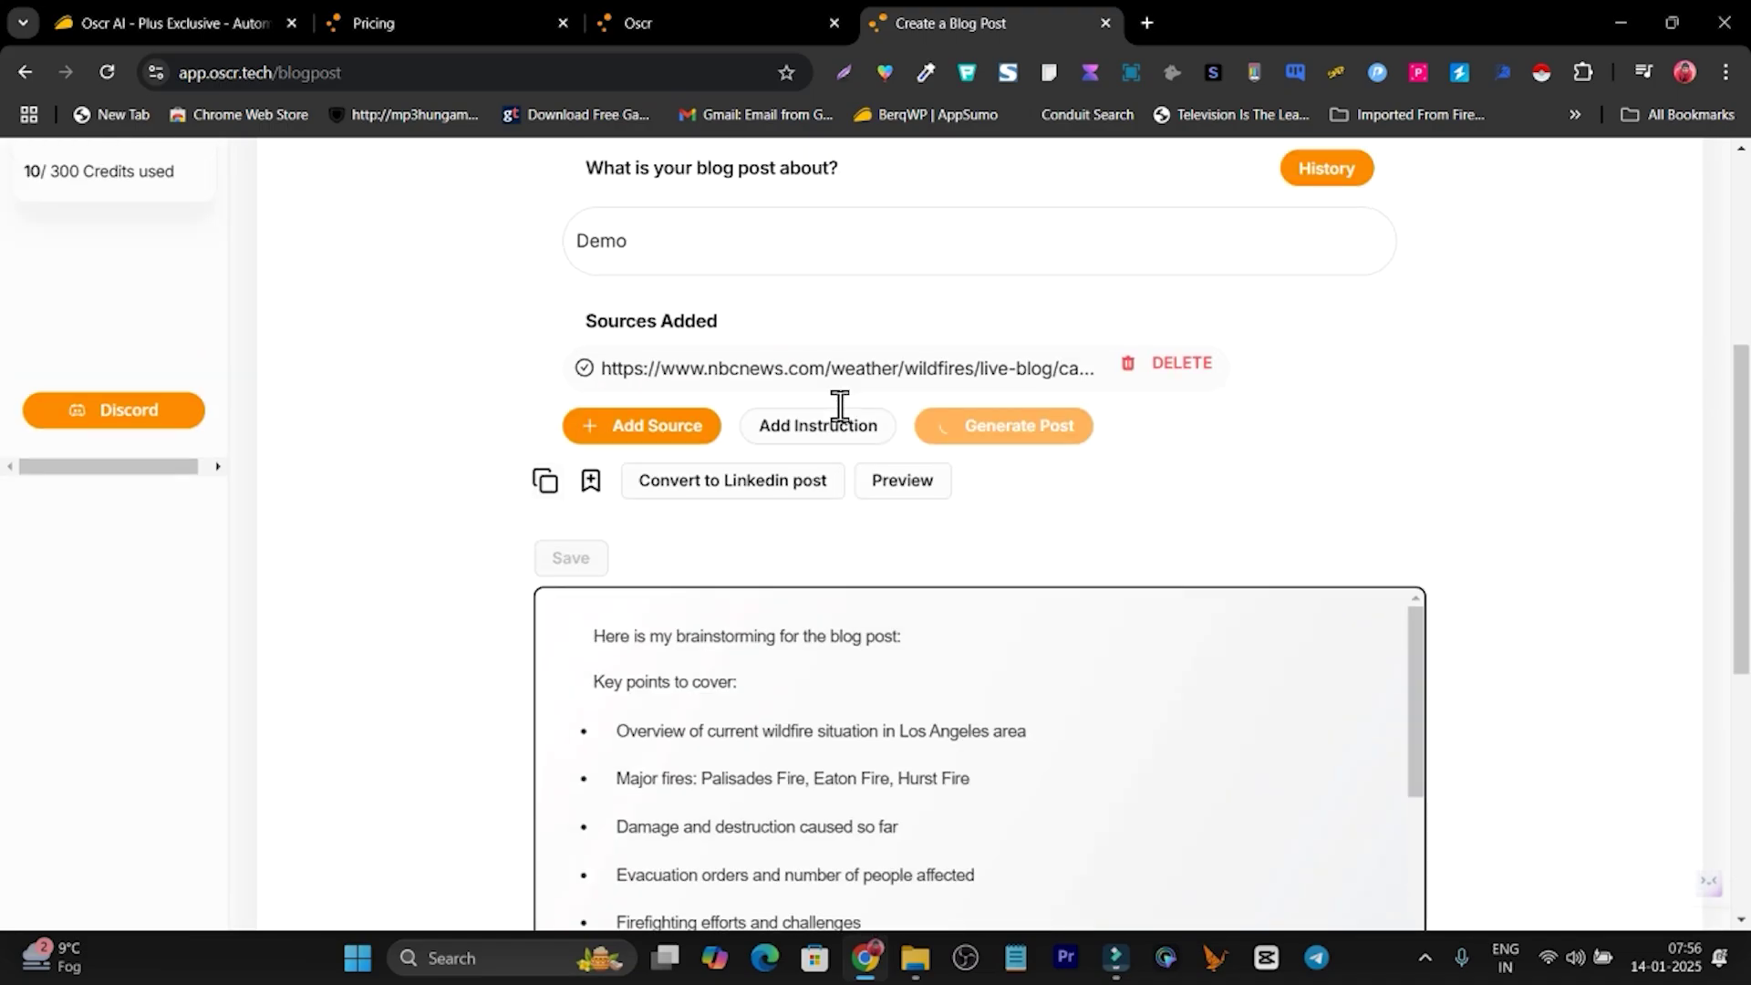
scroll(837, 407, "down", 2)
scroll(832, 446, "down", 1)
scroll(908, 606, "down", 2)
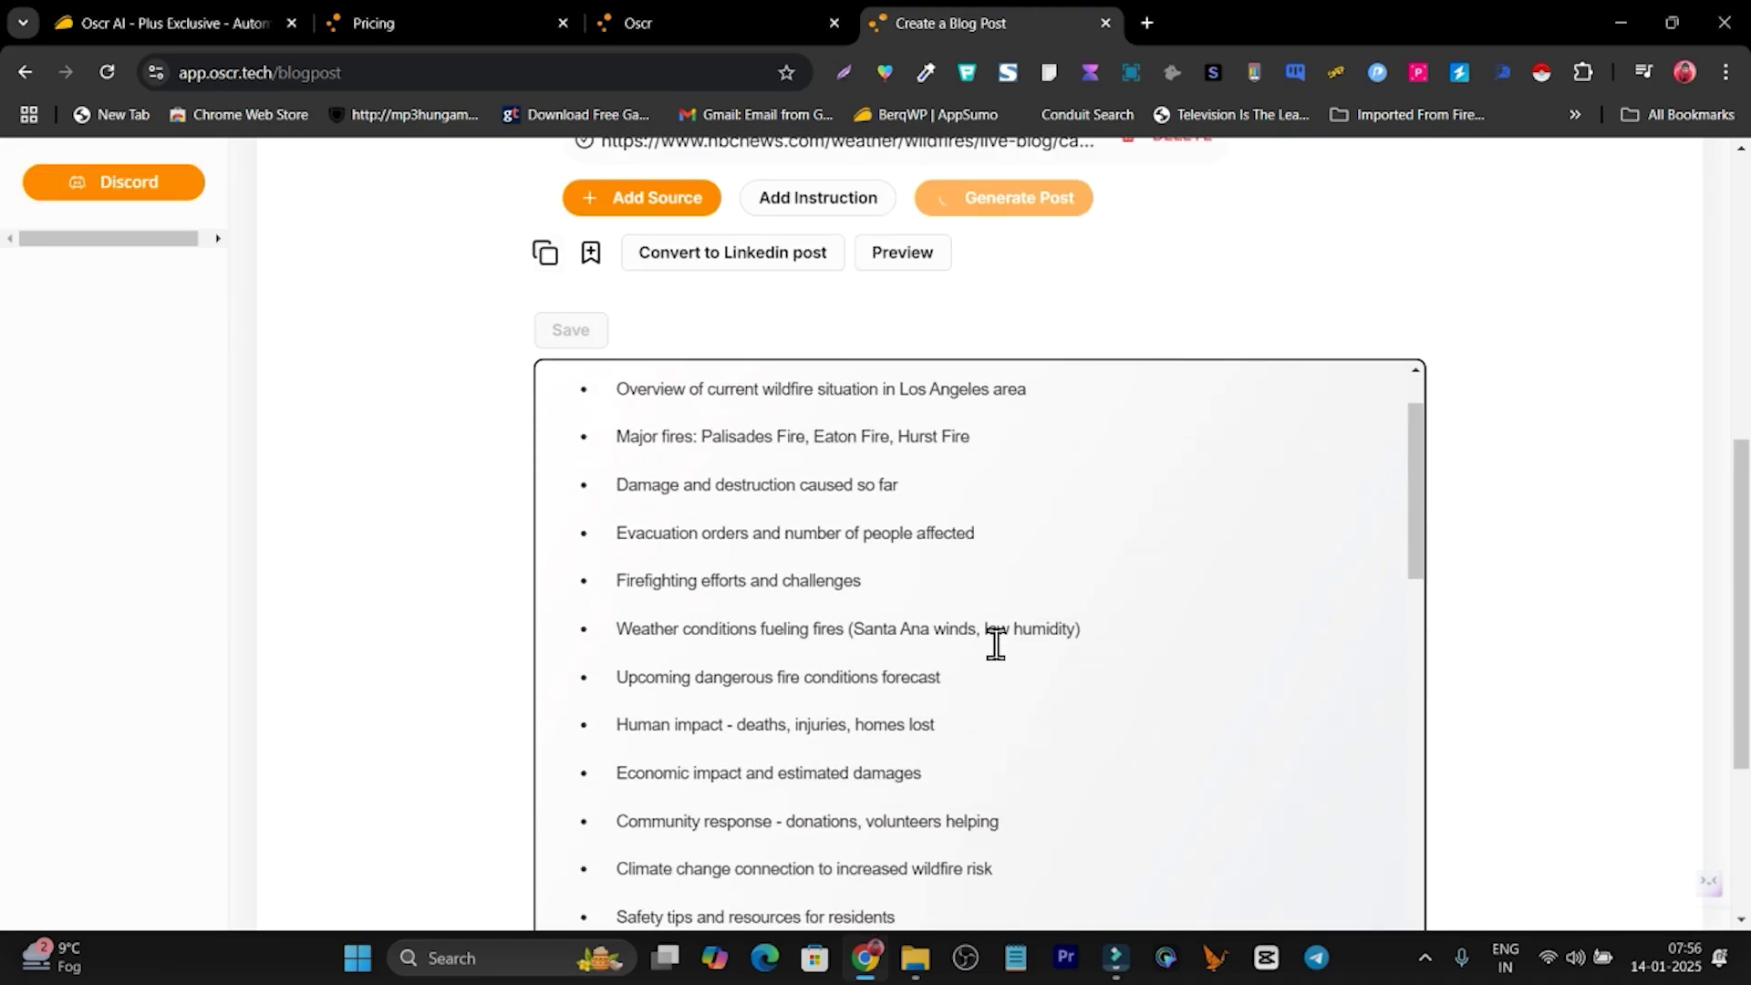
scroll(998, 646, "up", 1)
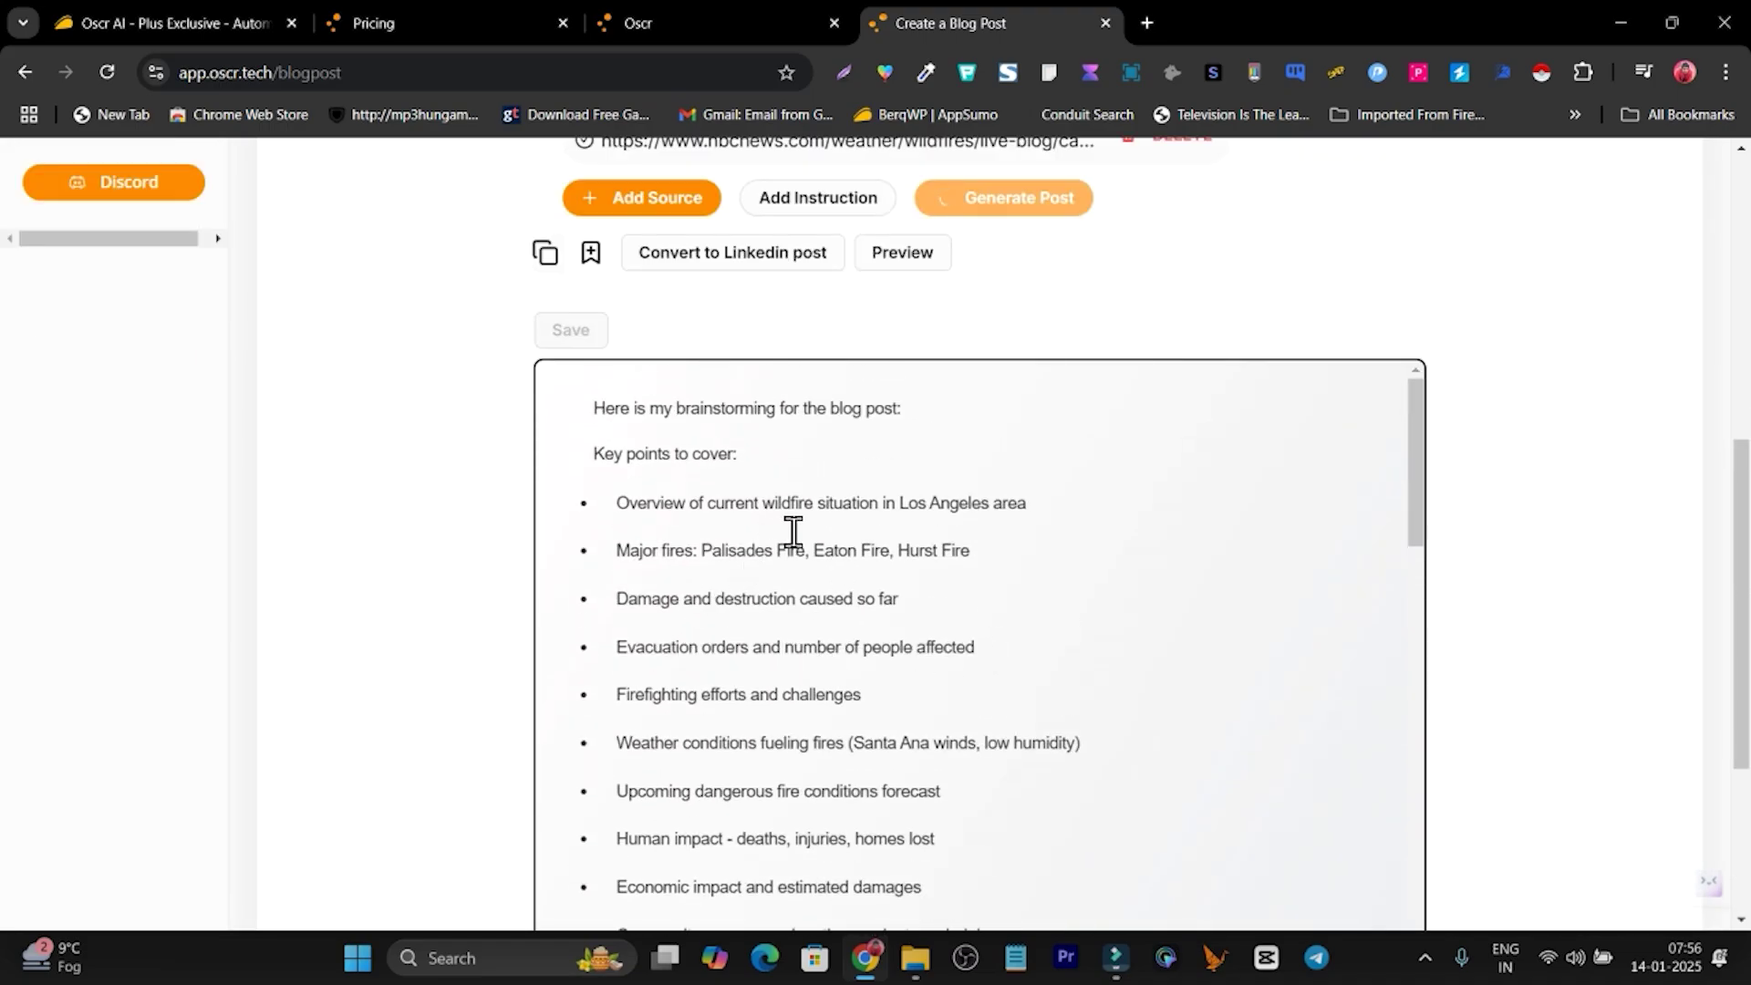
scroll(790, 500, "down", 5)
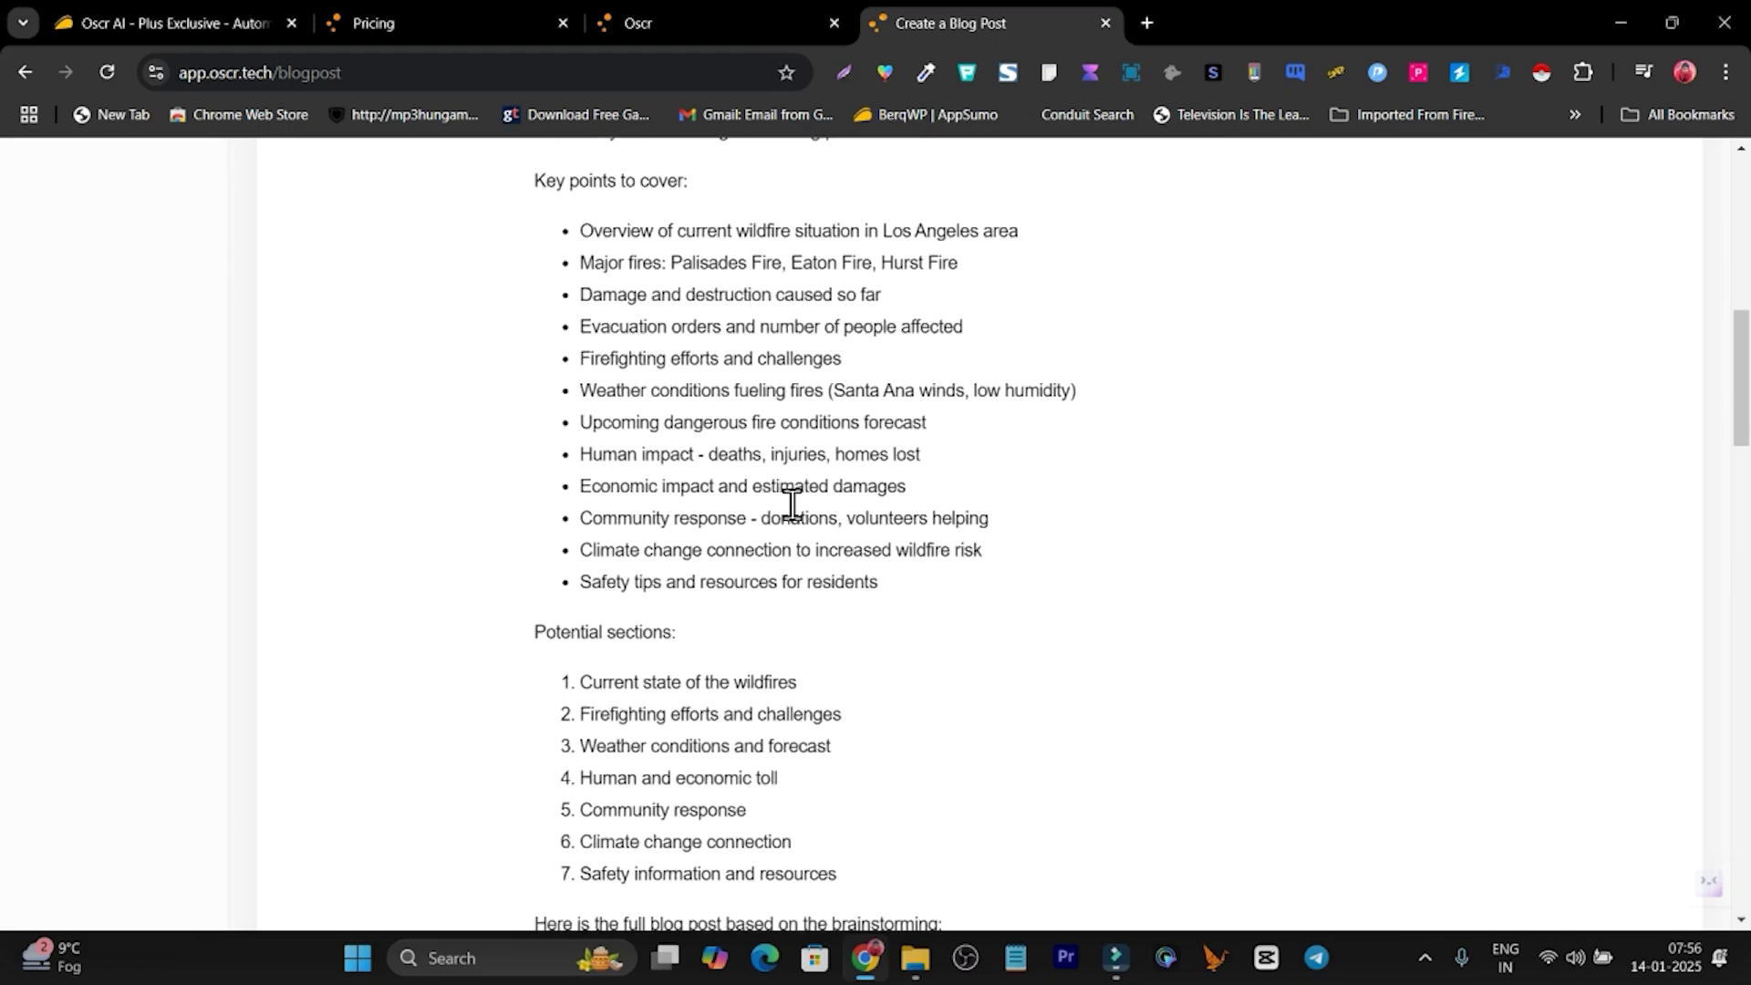
scroll(781, 501, "down", 18)
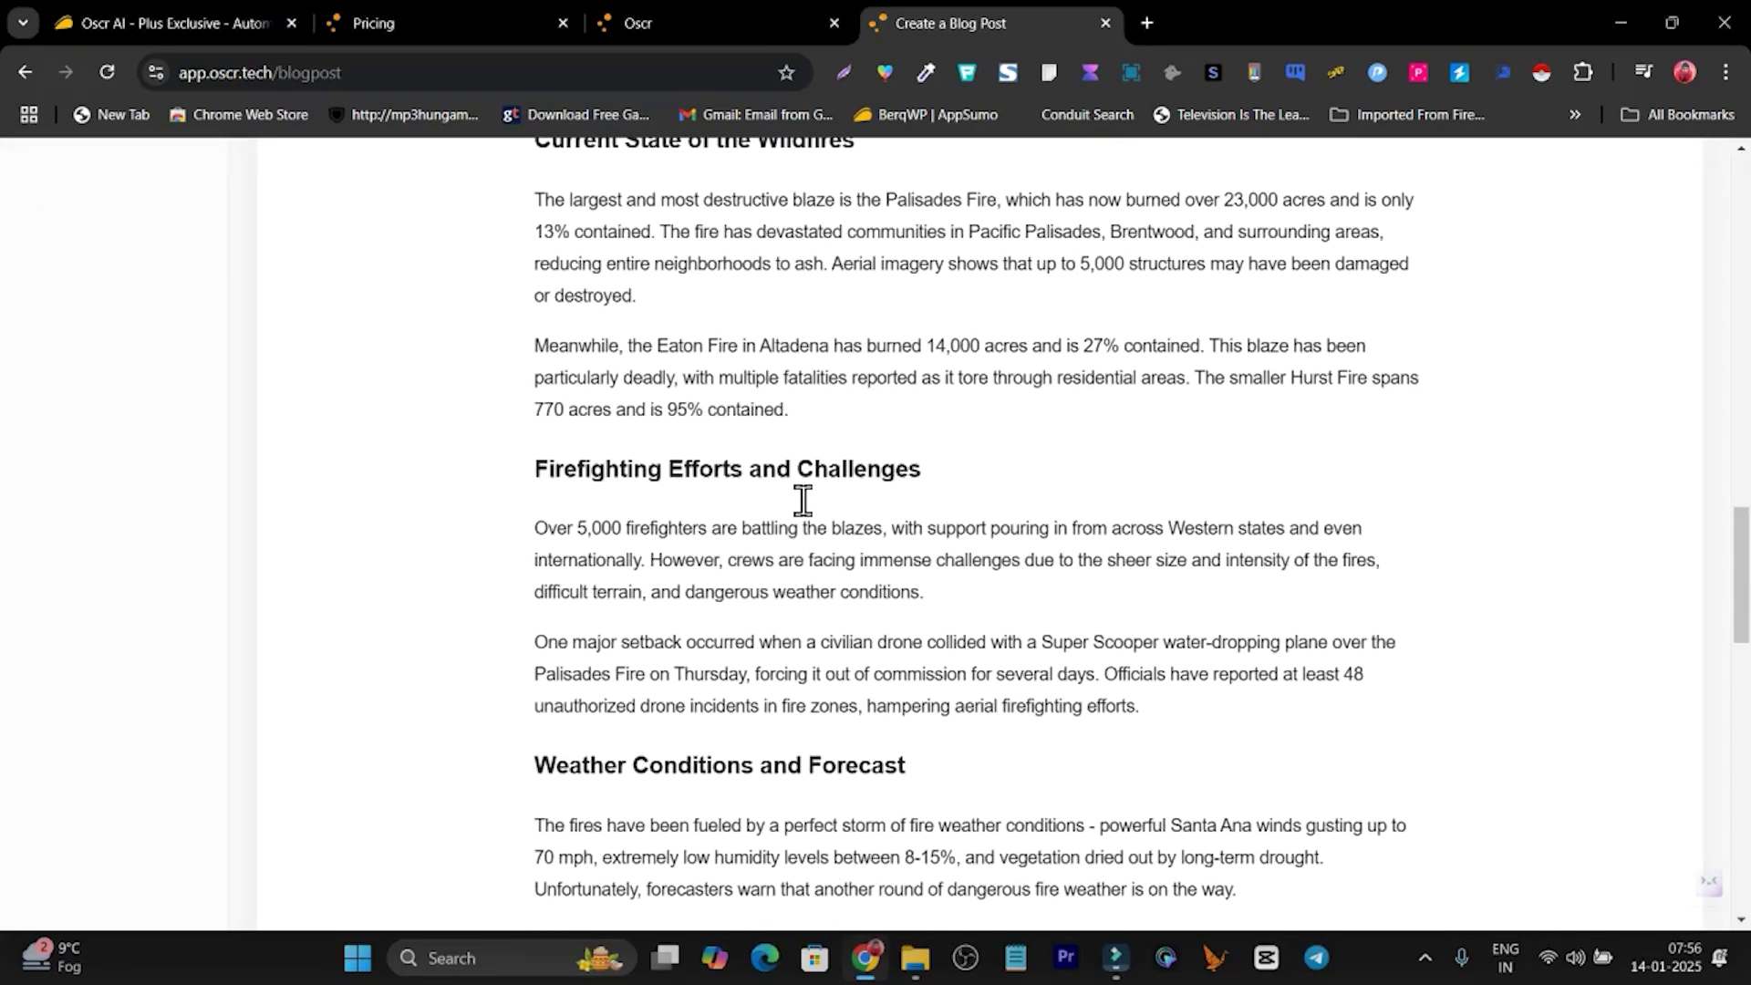
scroll(803, 501, "down", 8)
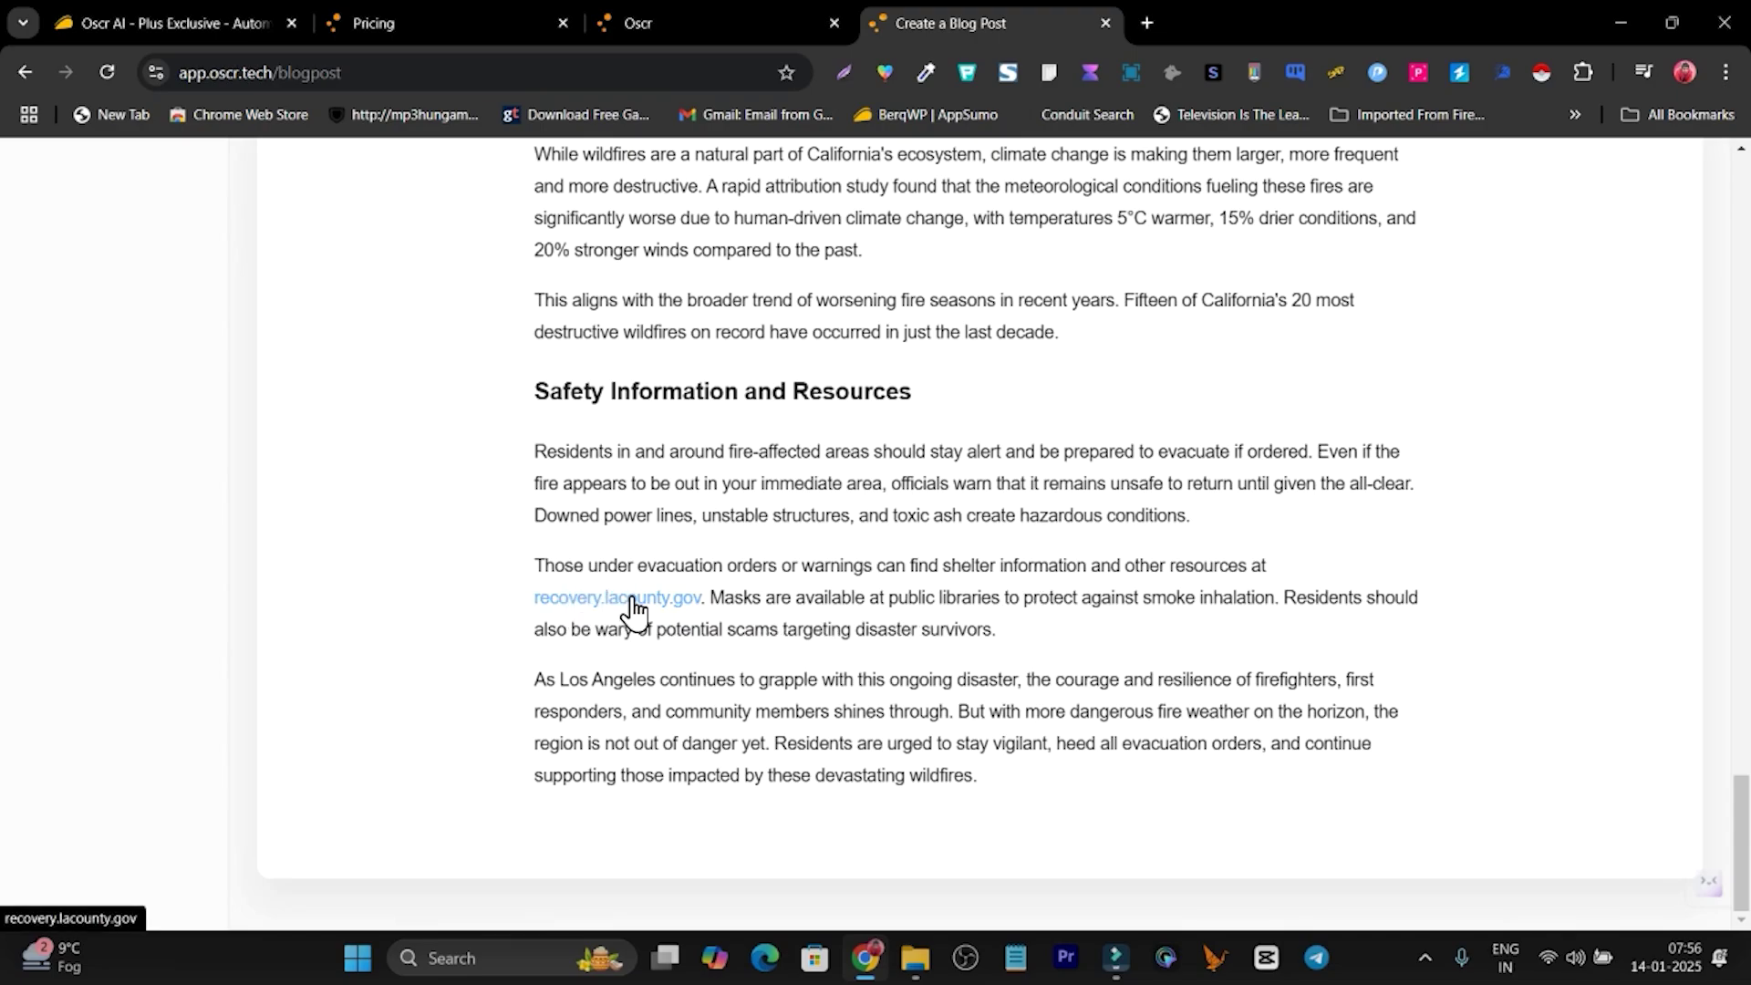
scroll(1177, 625, "up", 15)
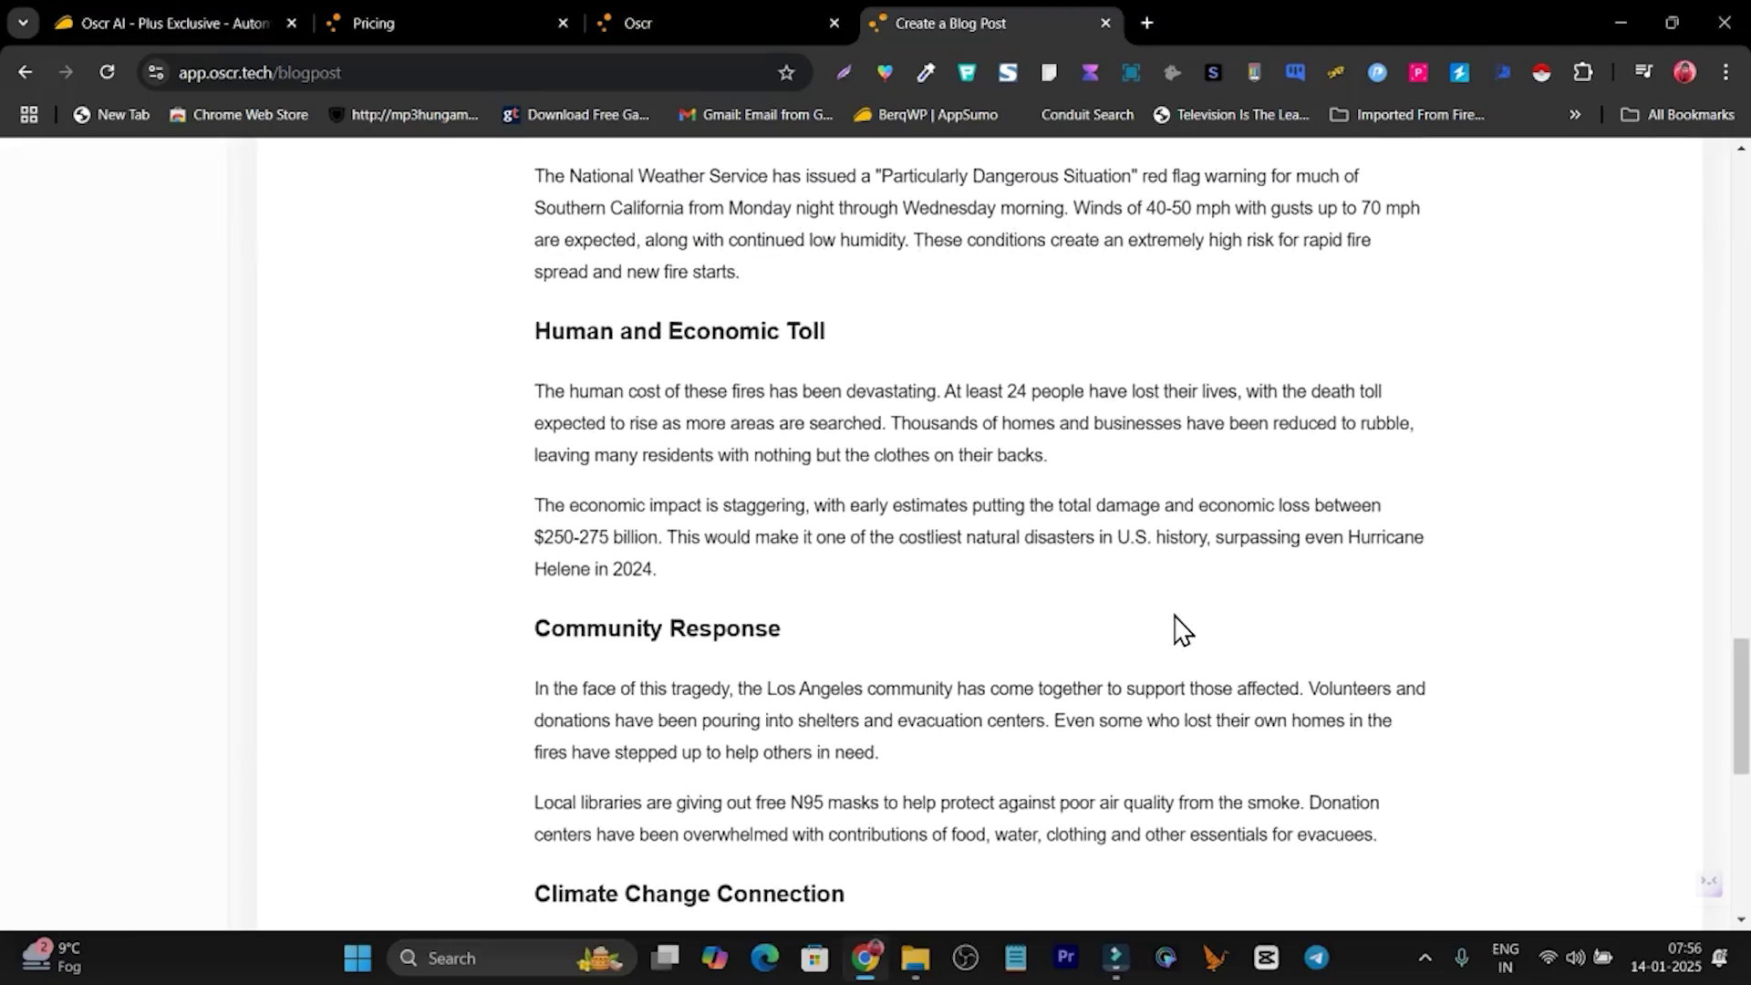
scroll(1186, 630, "up", 18)
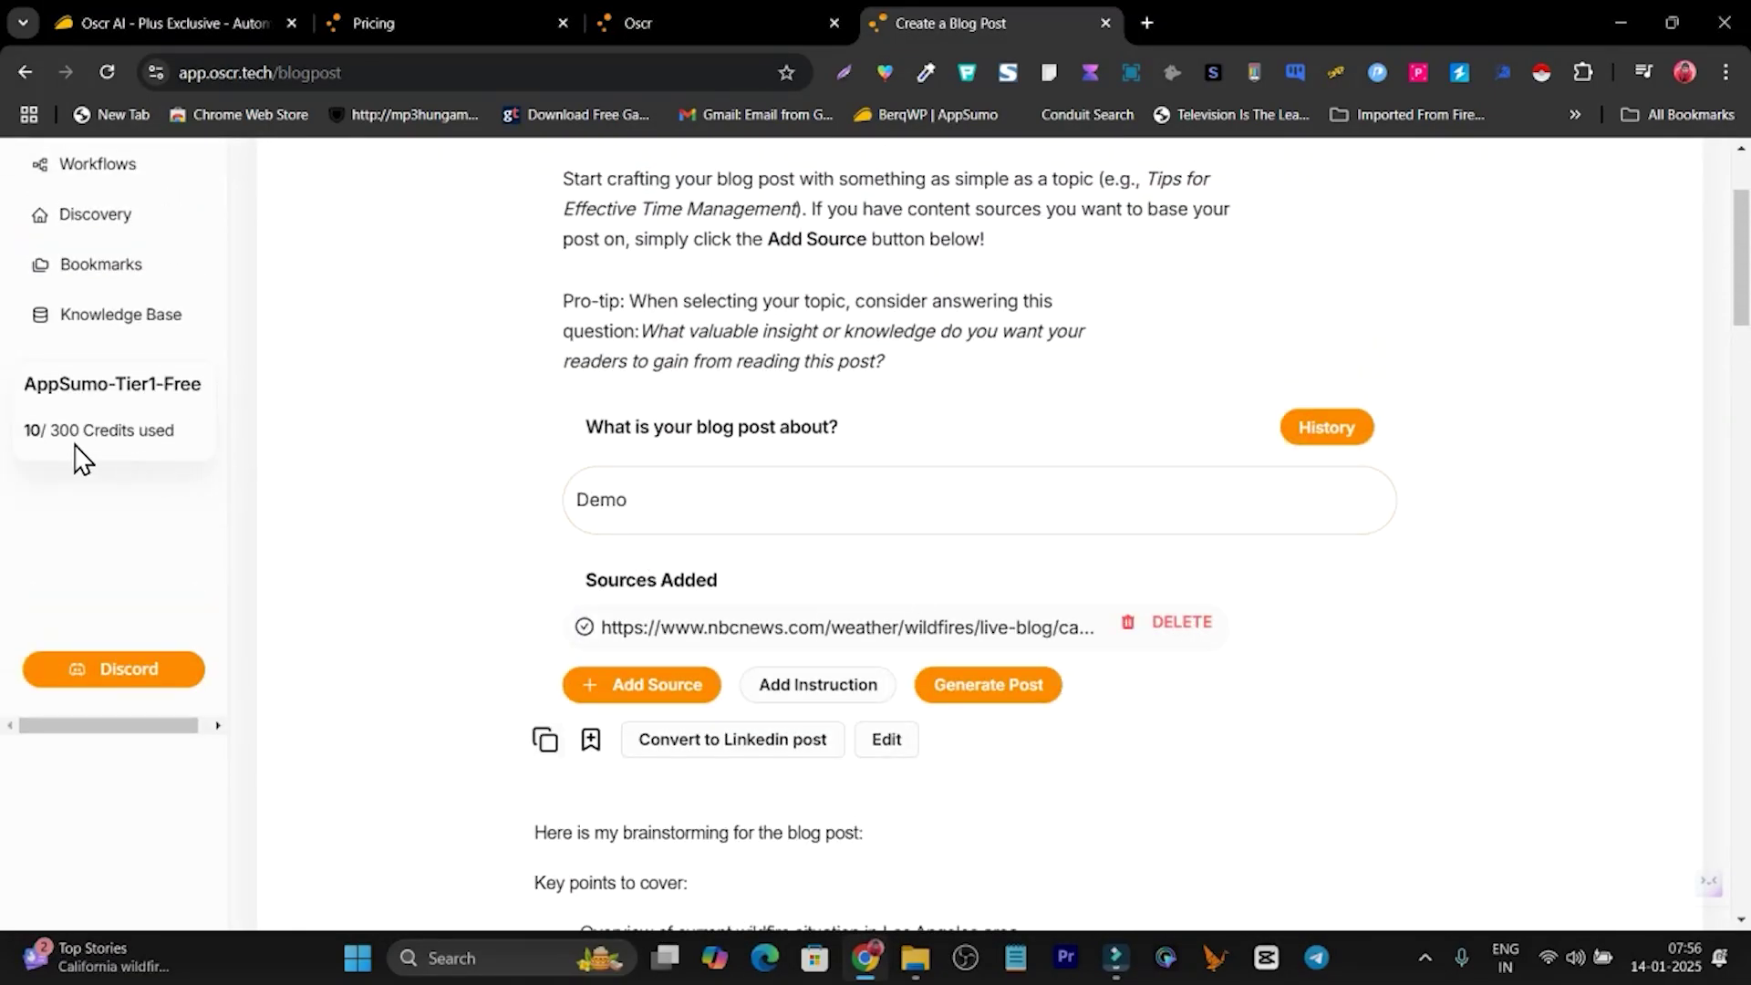
Step: Reopen the bookmarked California wildfires article and read its bullet-point summary
left_click(102, 269)
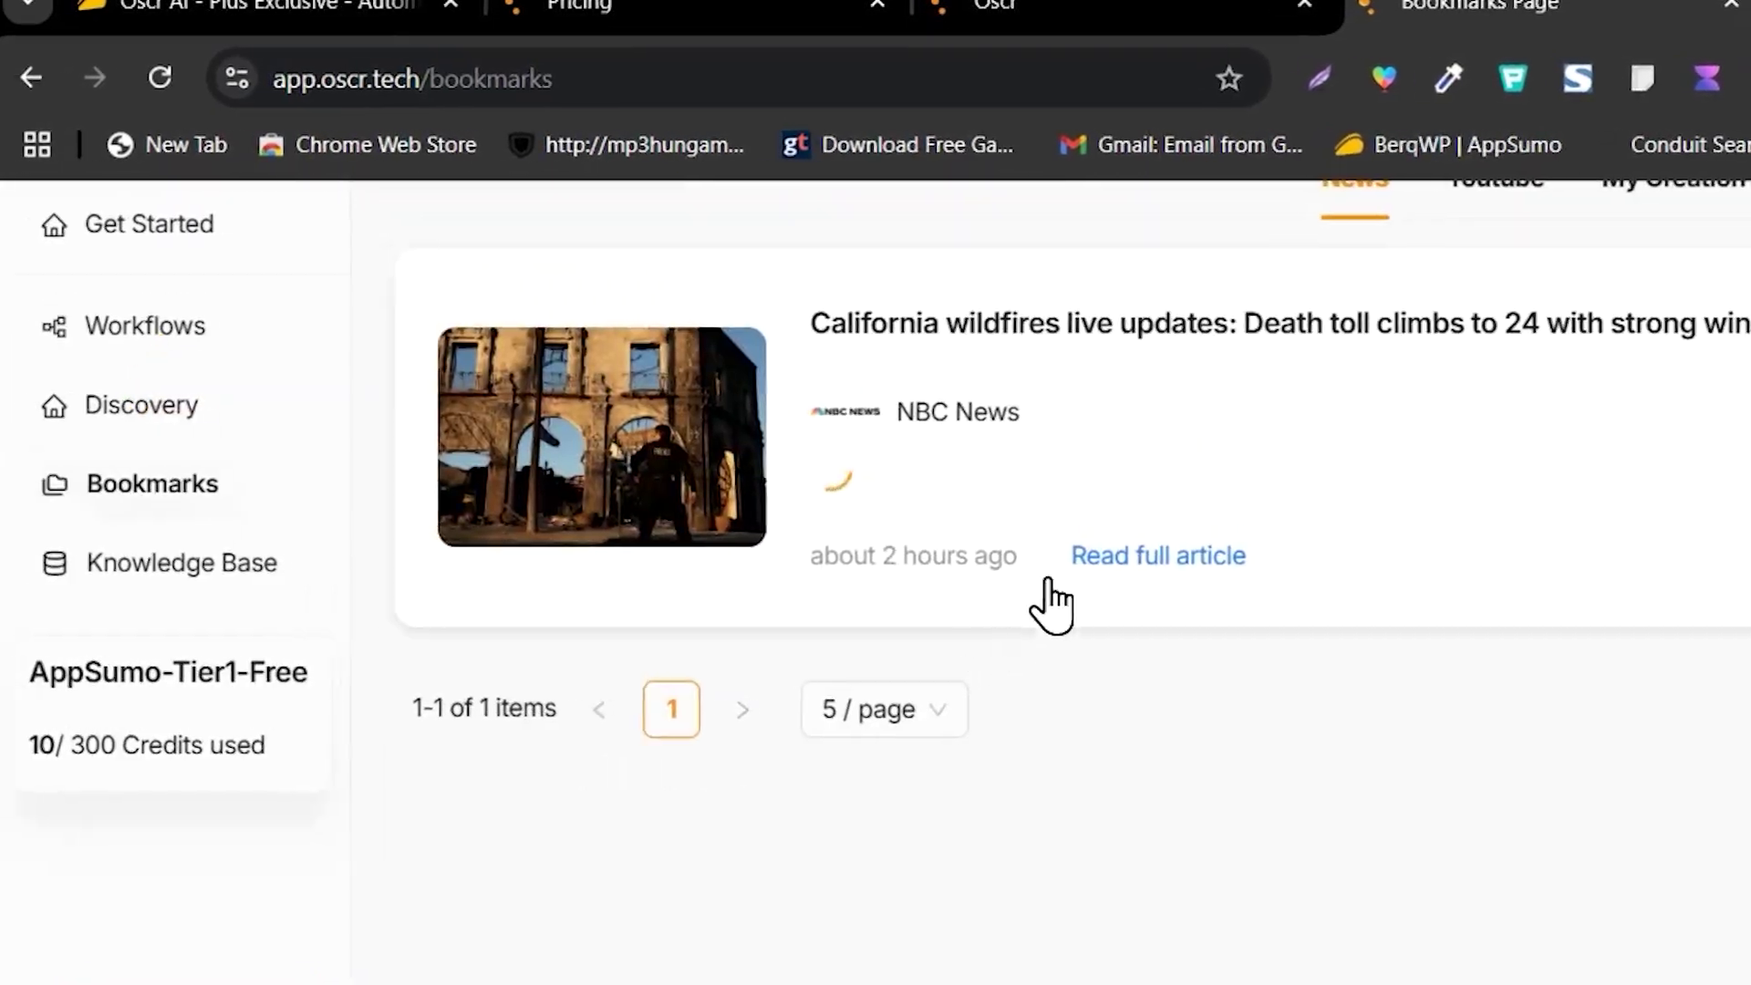
left_click(1320, 345)
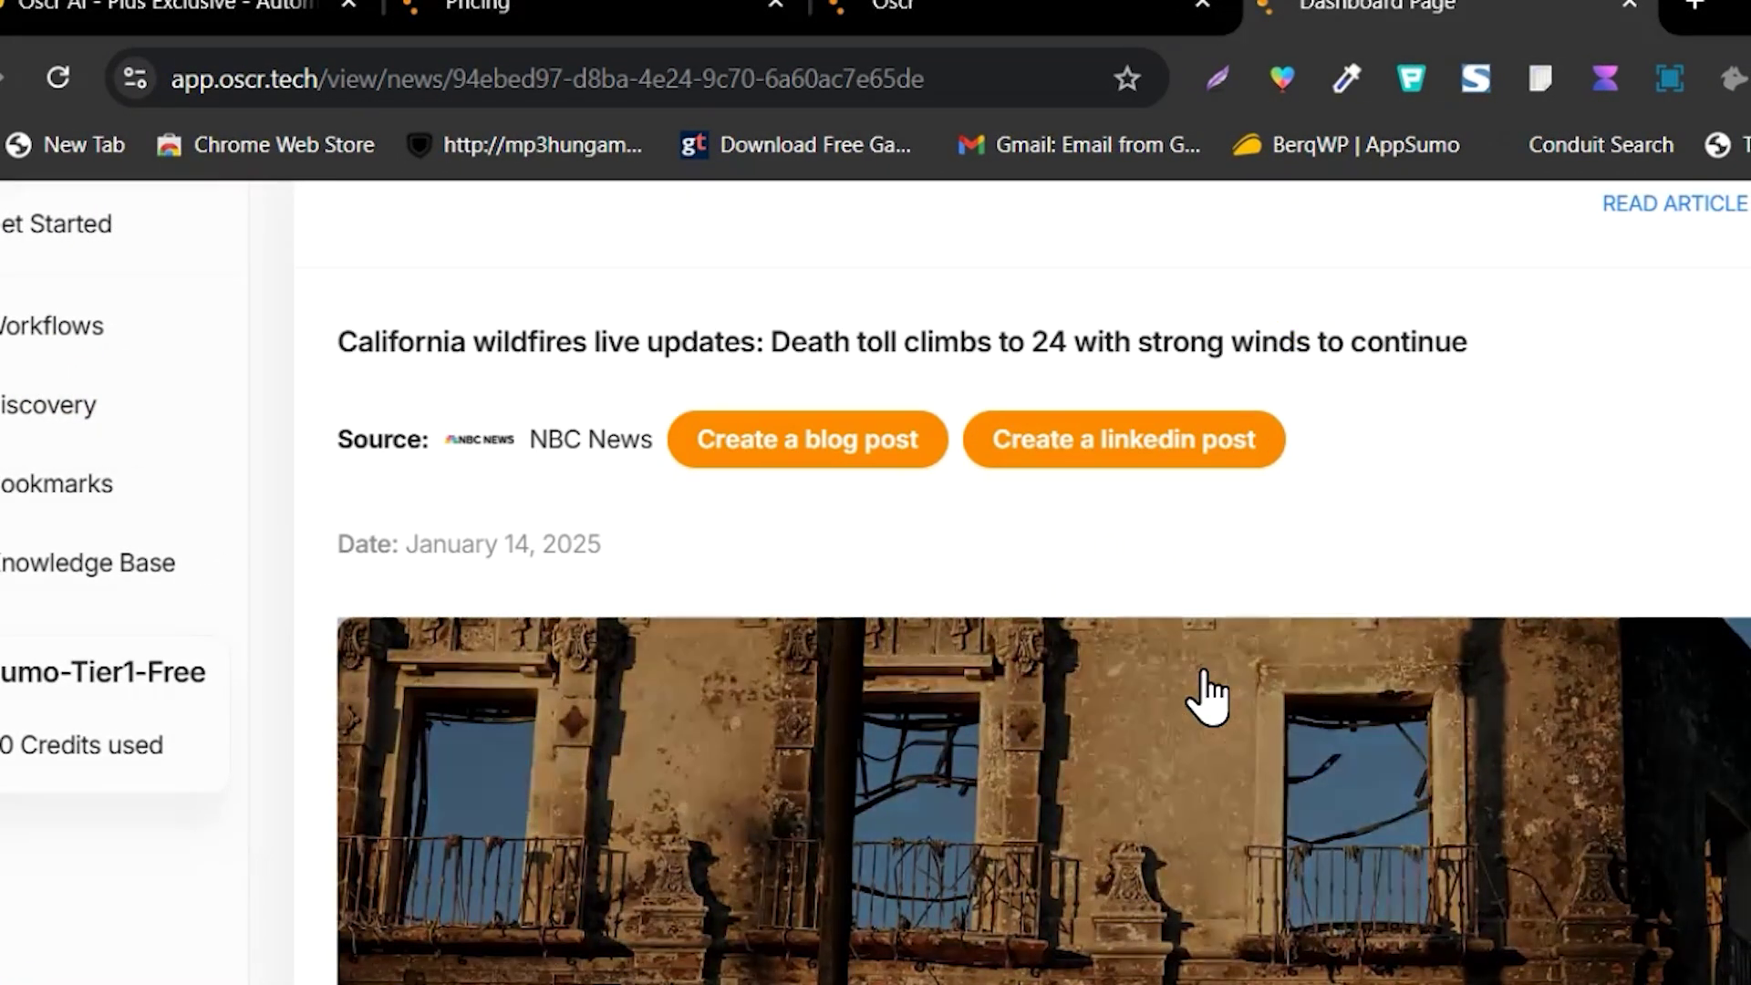
scroll(1213, 748, "down", 5)
scroll(1220, 796, "down", 6)
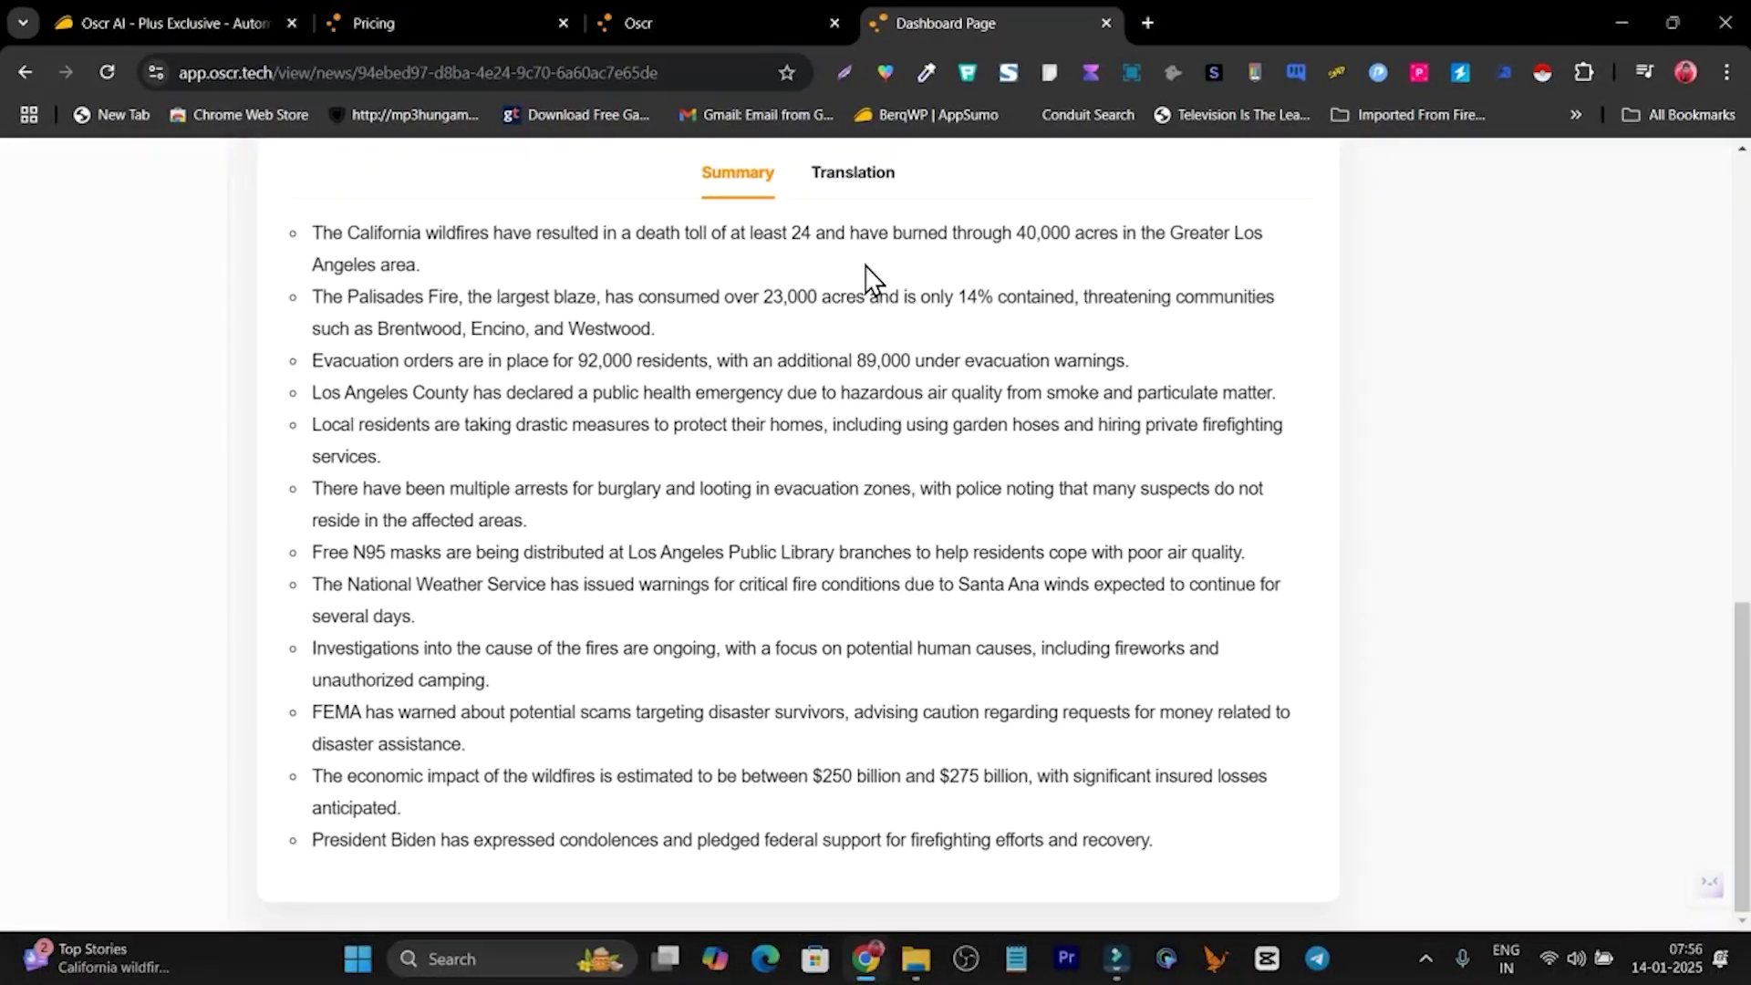
scroll(790, 551, "up", 10)
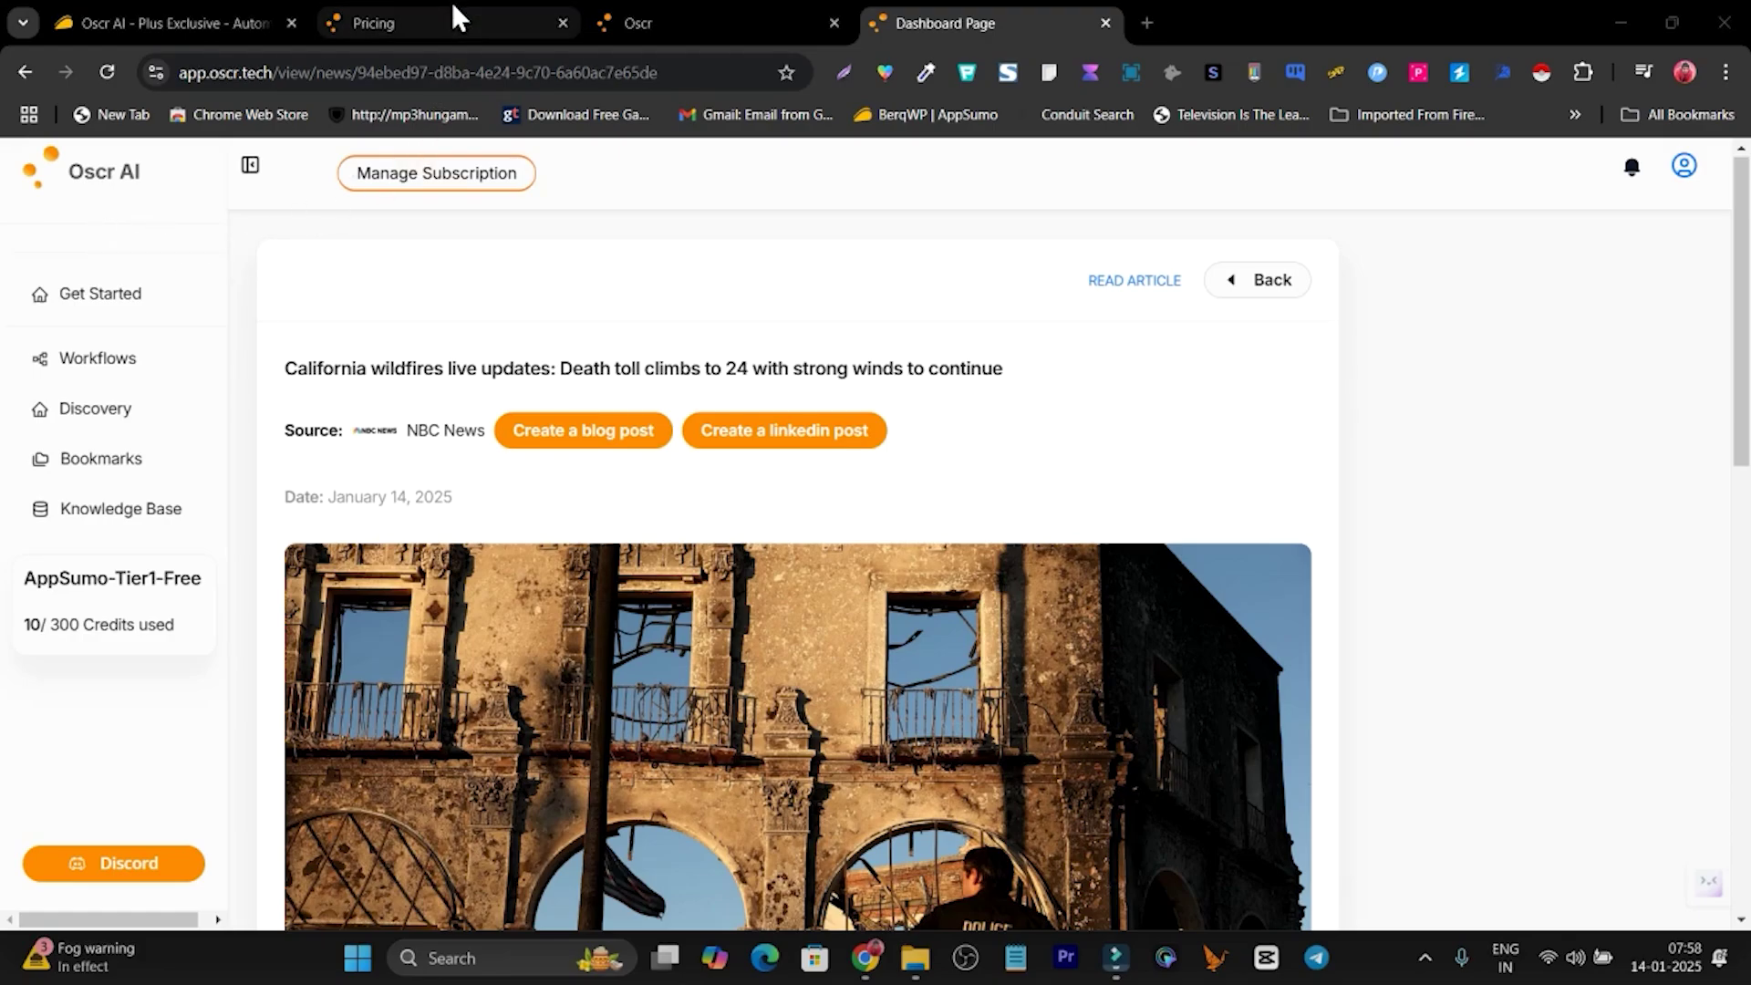
Step: Look through the Oscr AI homepage from the headline through the Real-time Content Discovery section to the Versatile Creation section
left_click(726, 21)
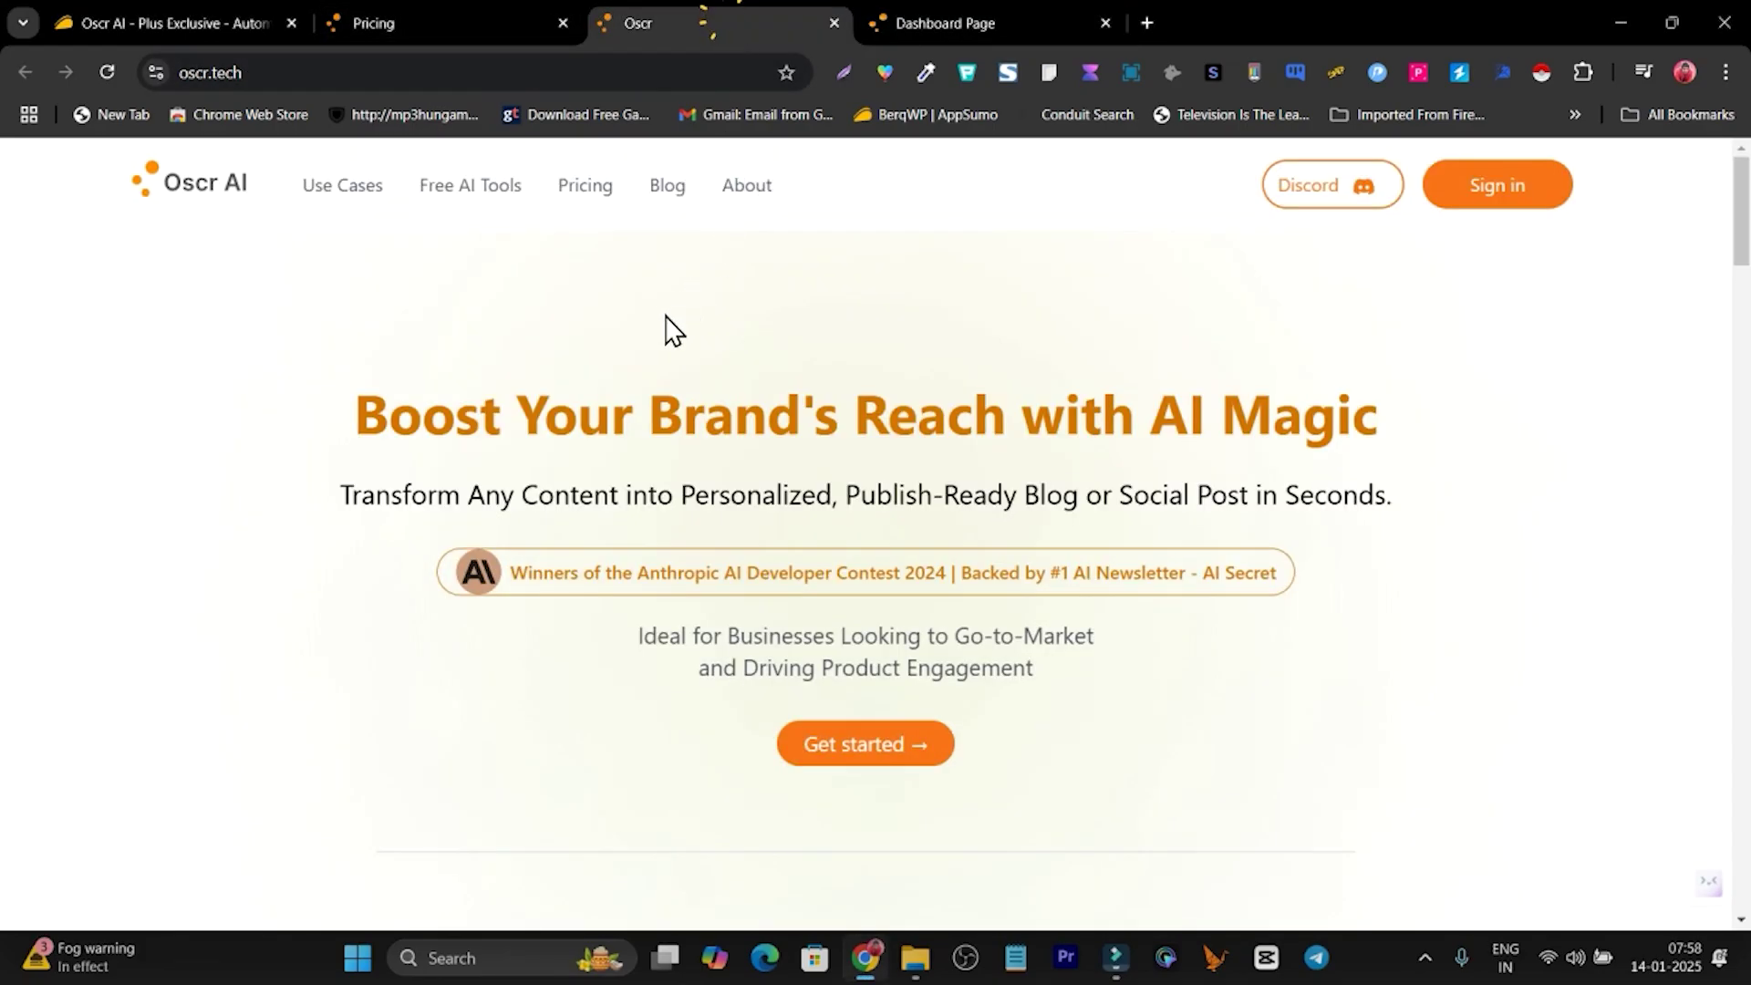
scroll(466, 382, "down", 3)
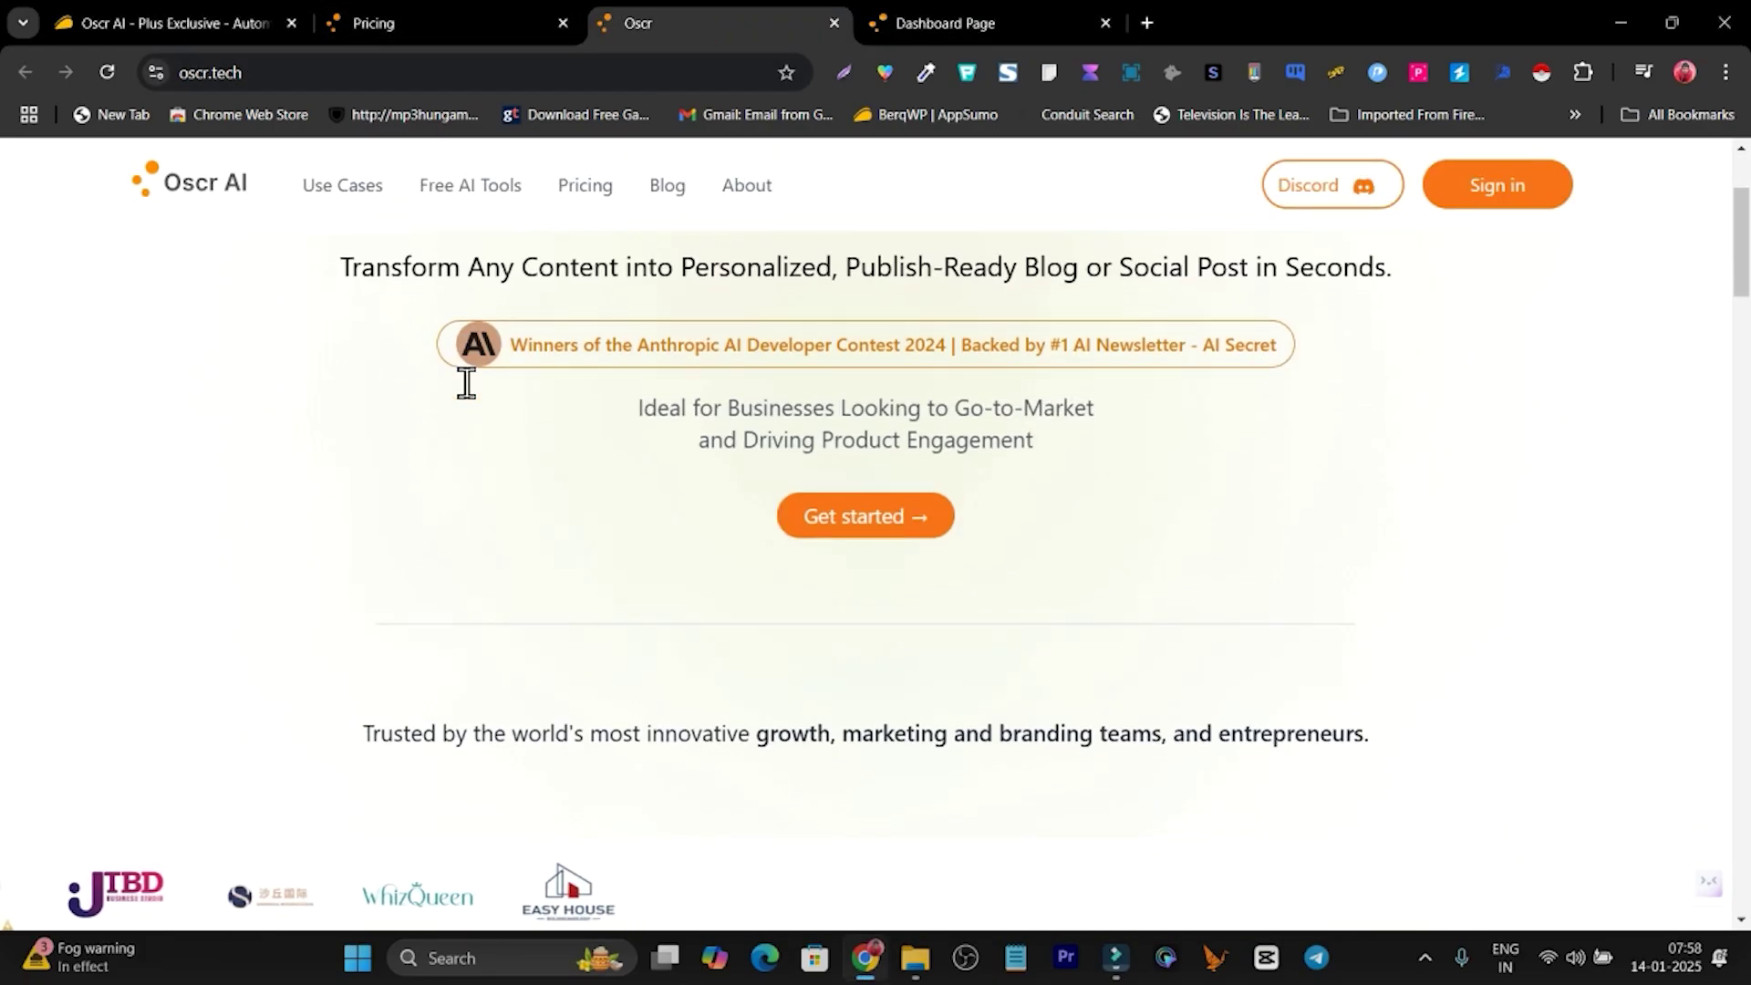
scroll(466, 382, "down", 10)
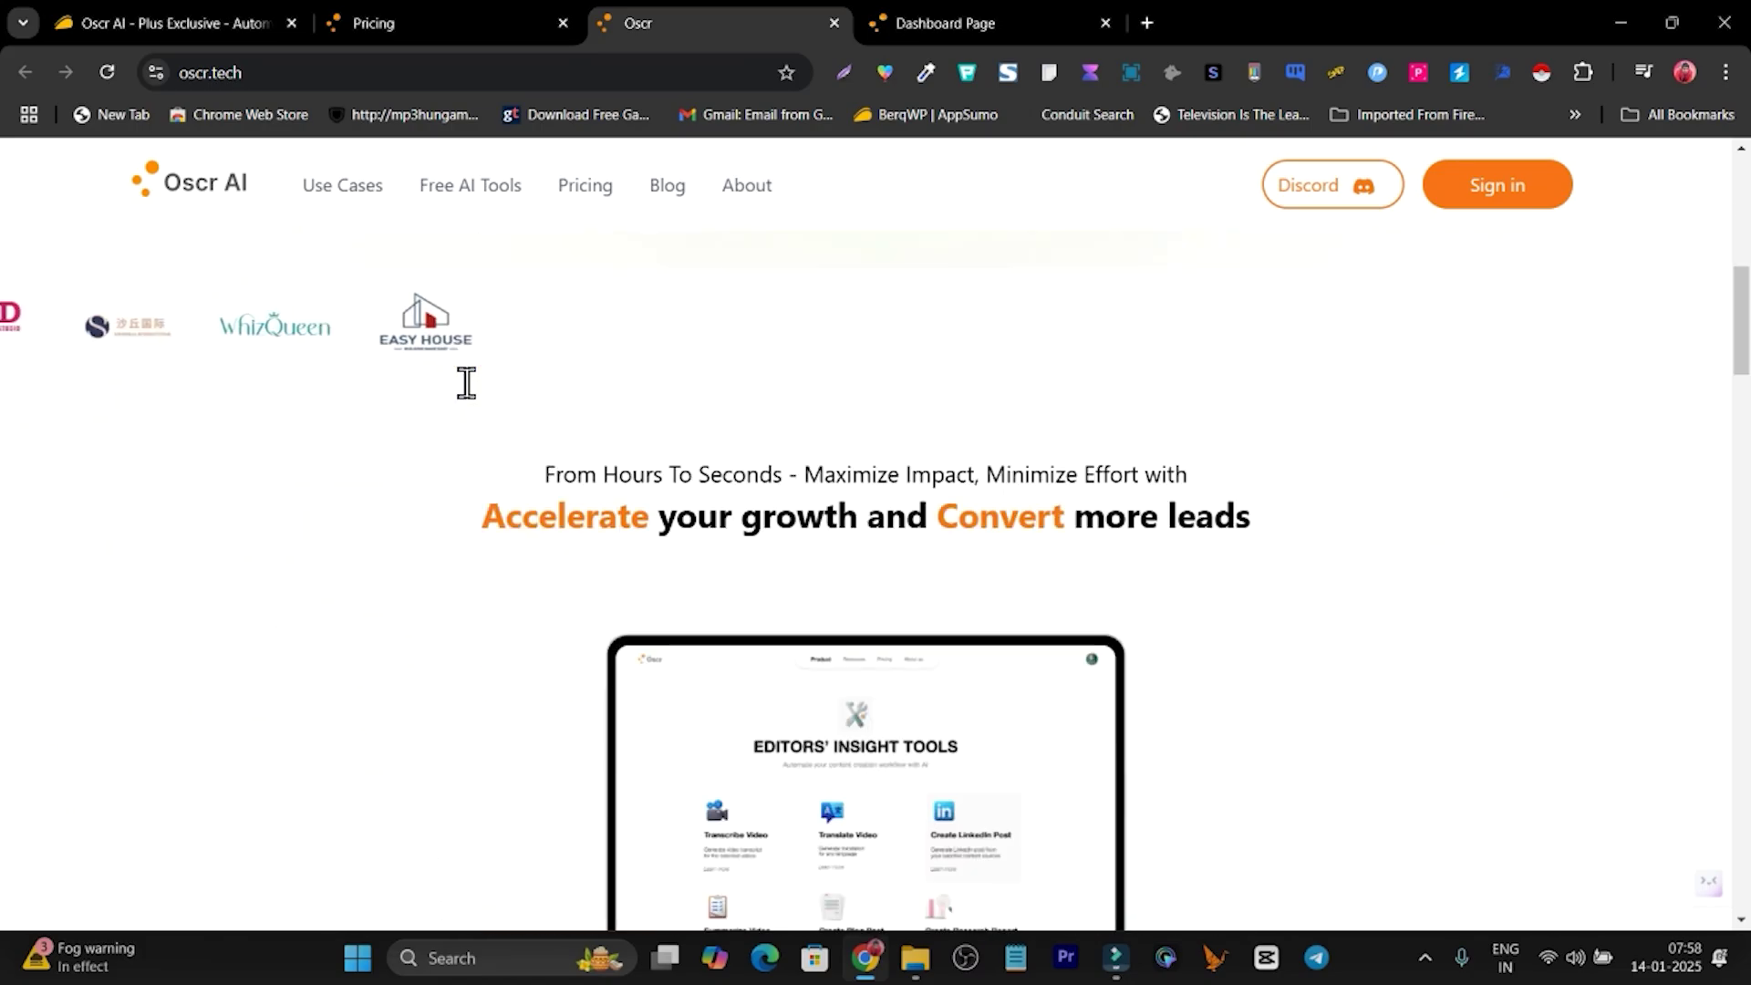
scroll(466, 382, "down", 4)
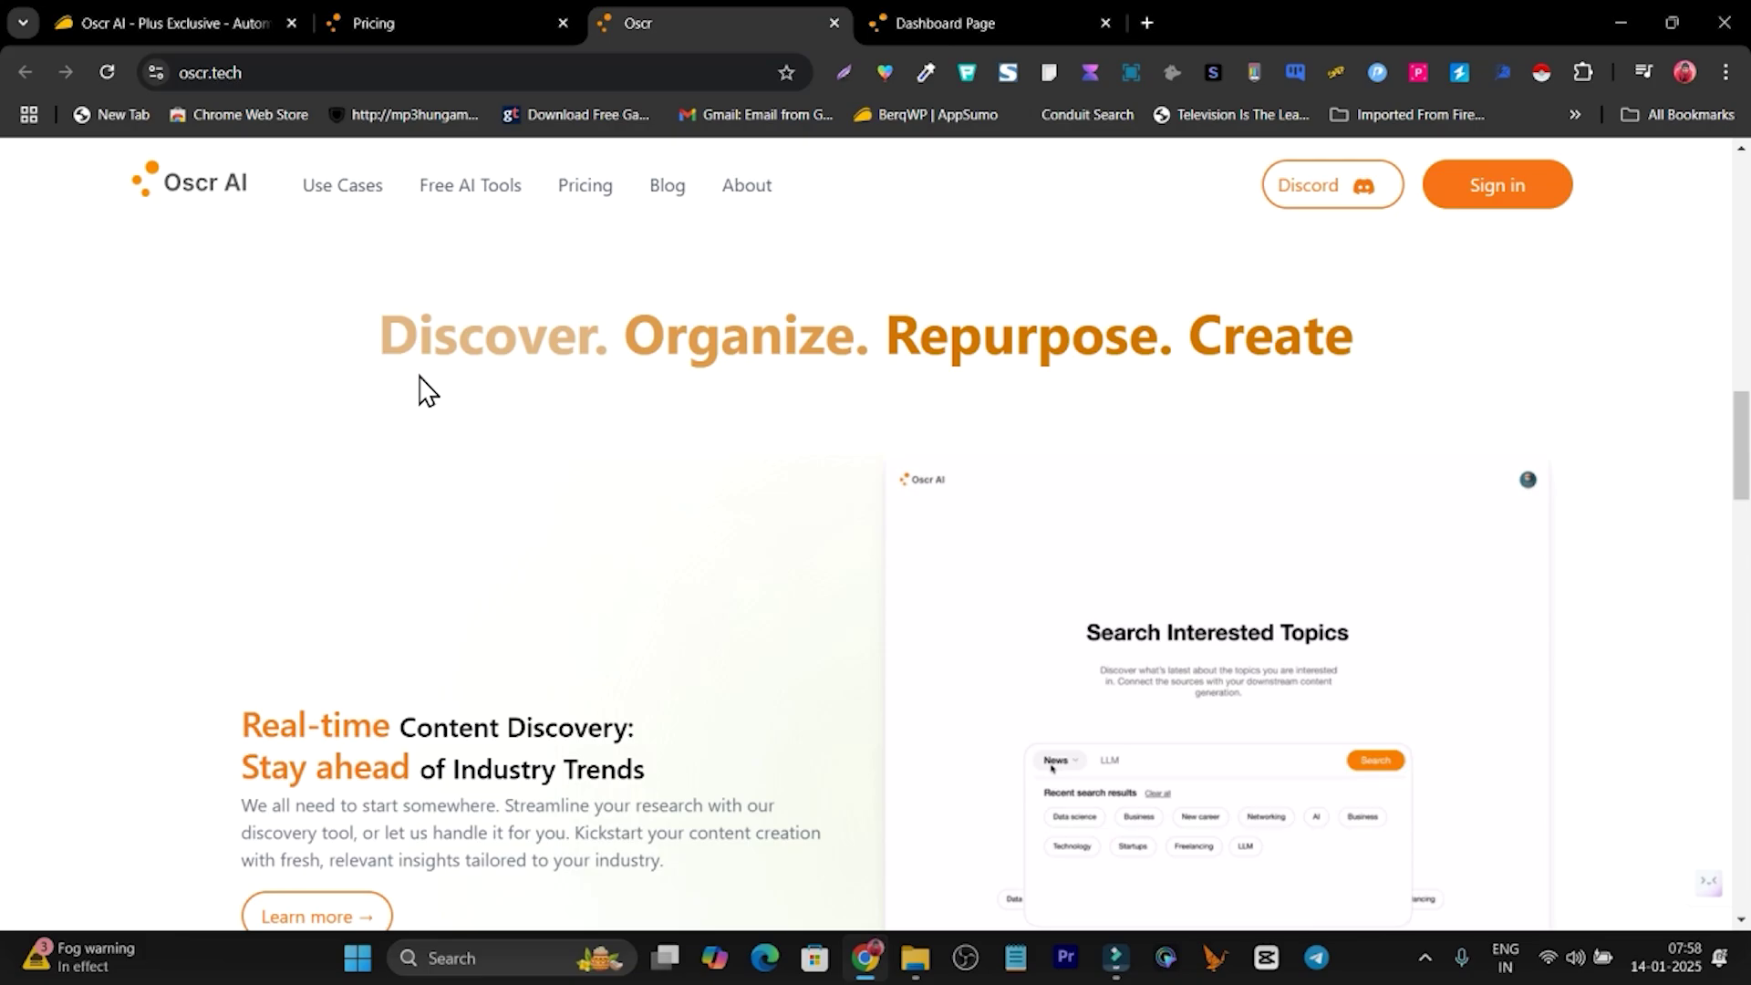
scroll(1349, 390, "down", 10)
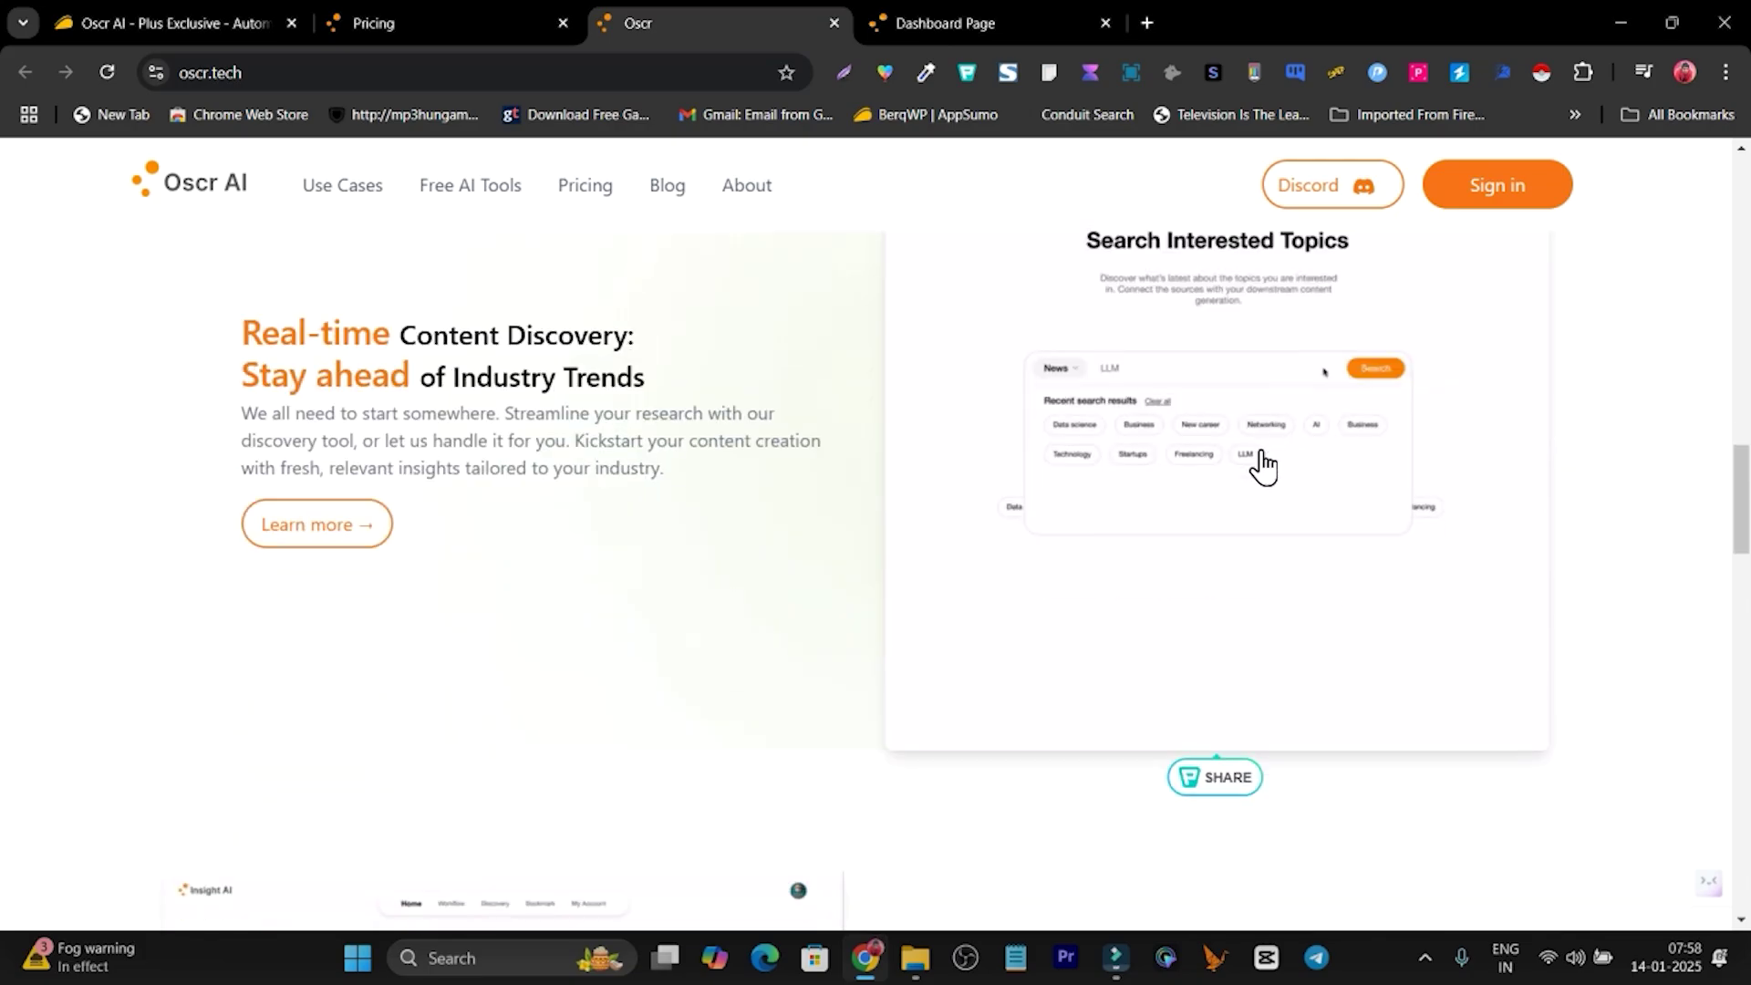
scroll(604, 488, "down", 8)
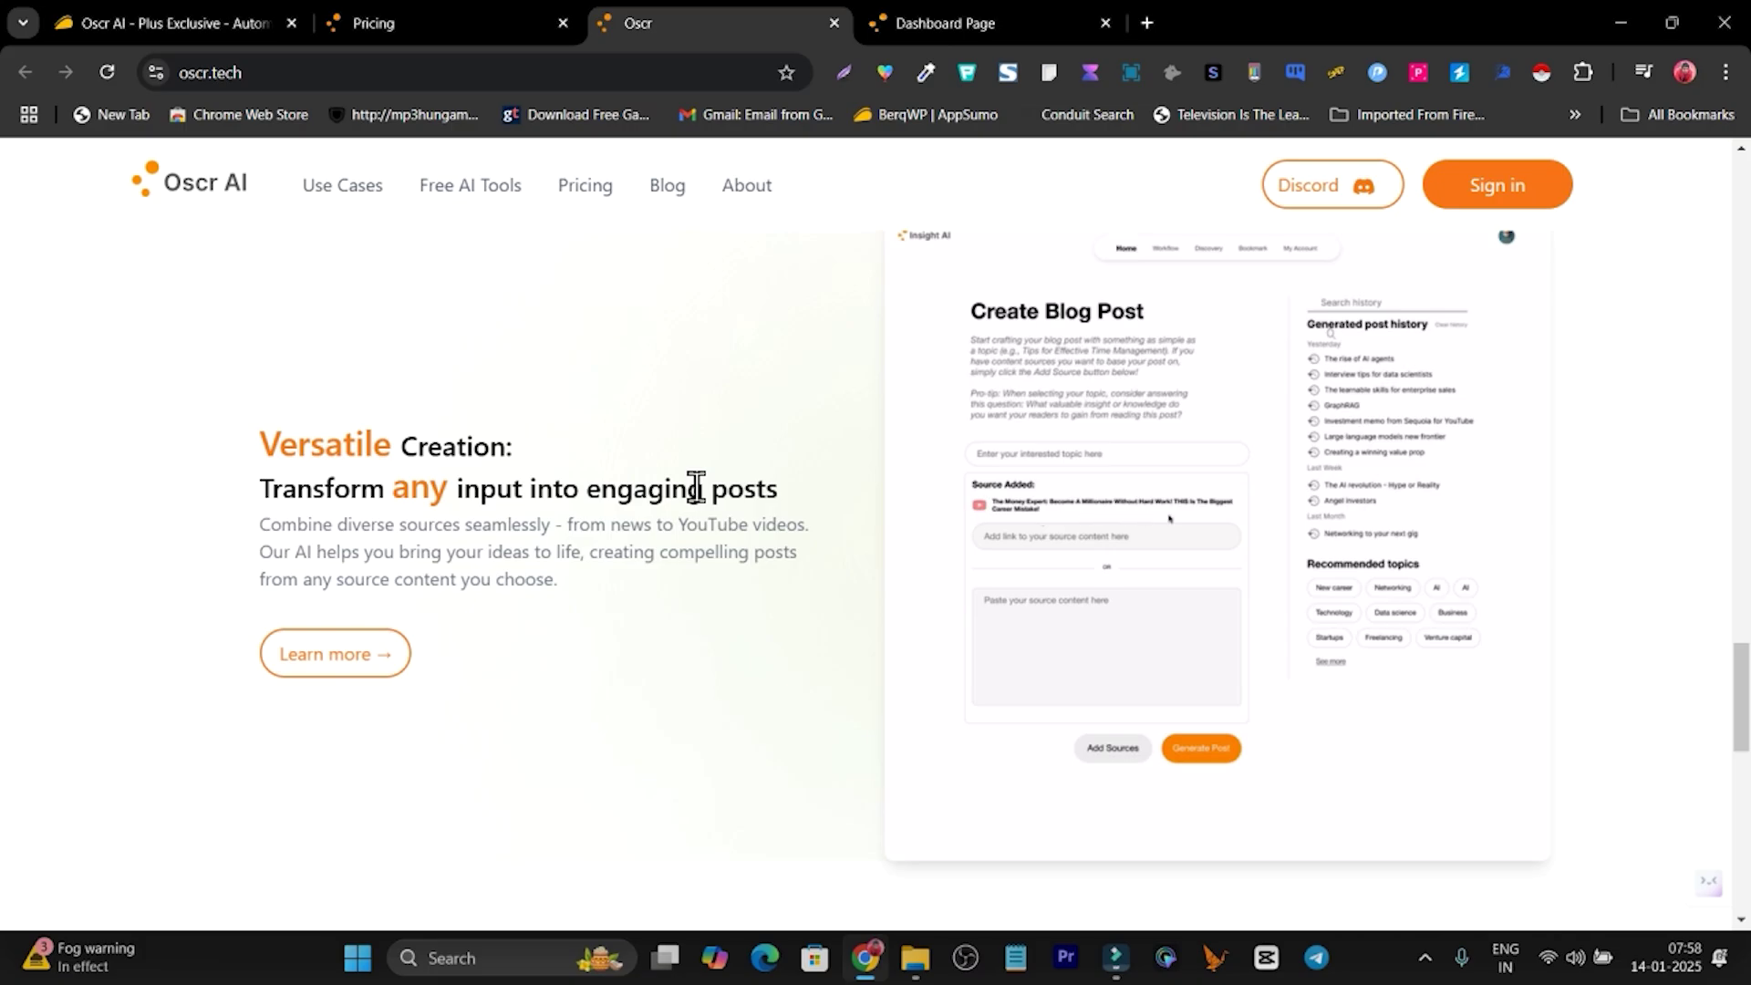
Step: Return to the Oscr AI listing on AppSumo and review its overview and the License Tier 1 lifetime deal offer
left_click(200, 13)
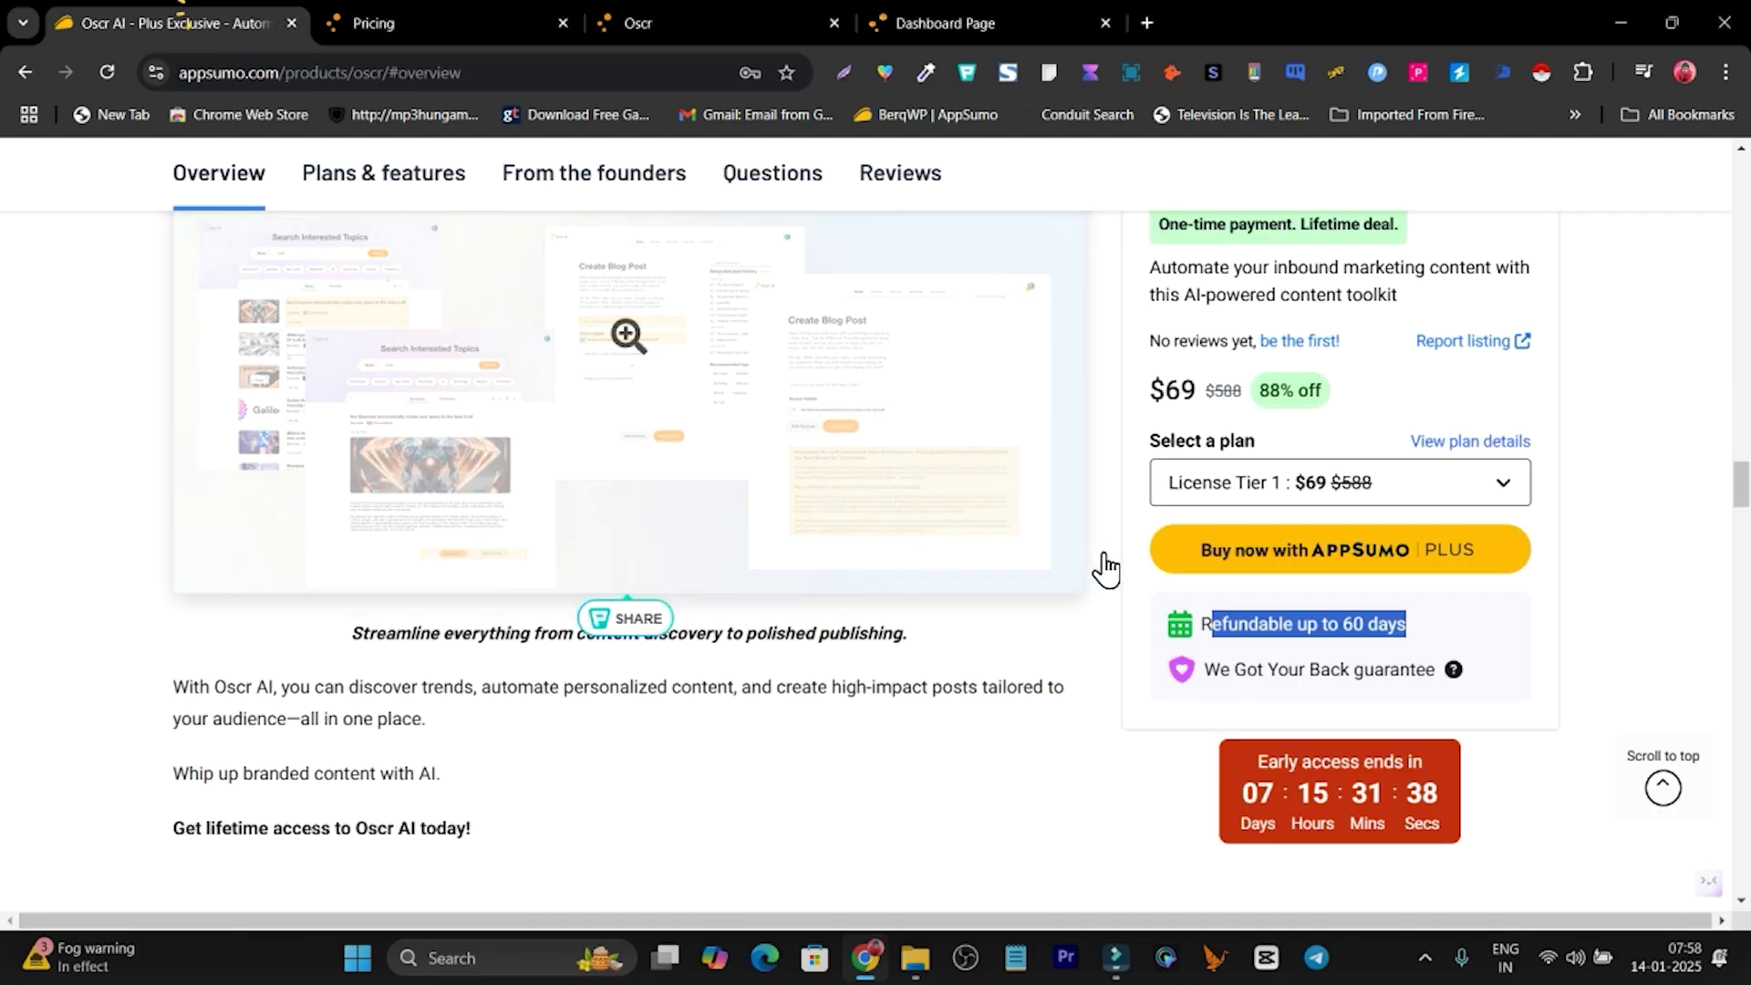
scroll(1193, 407, "up", 2)
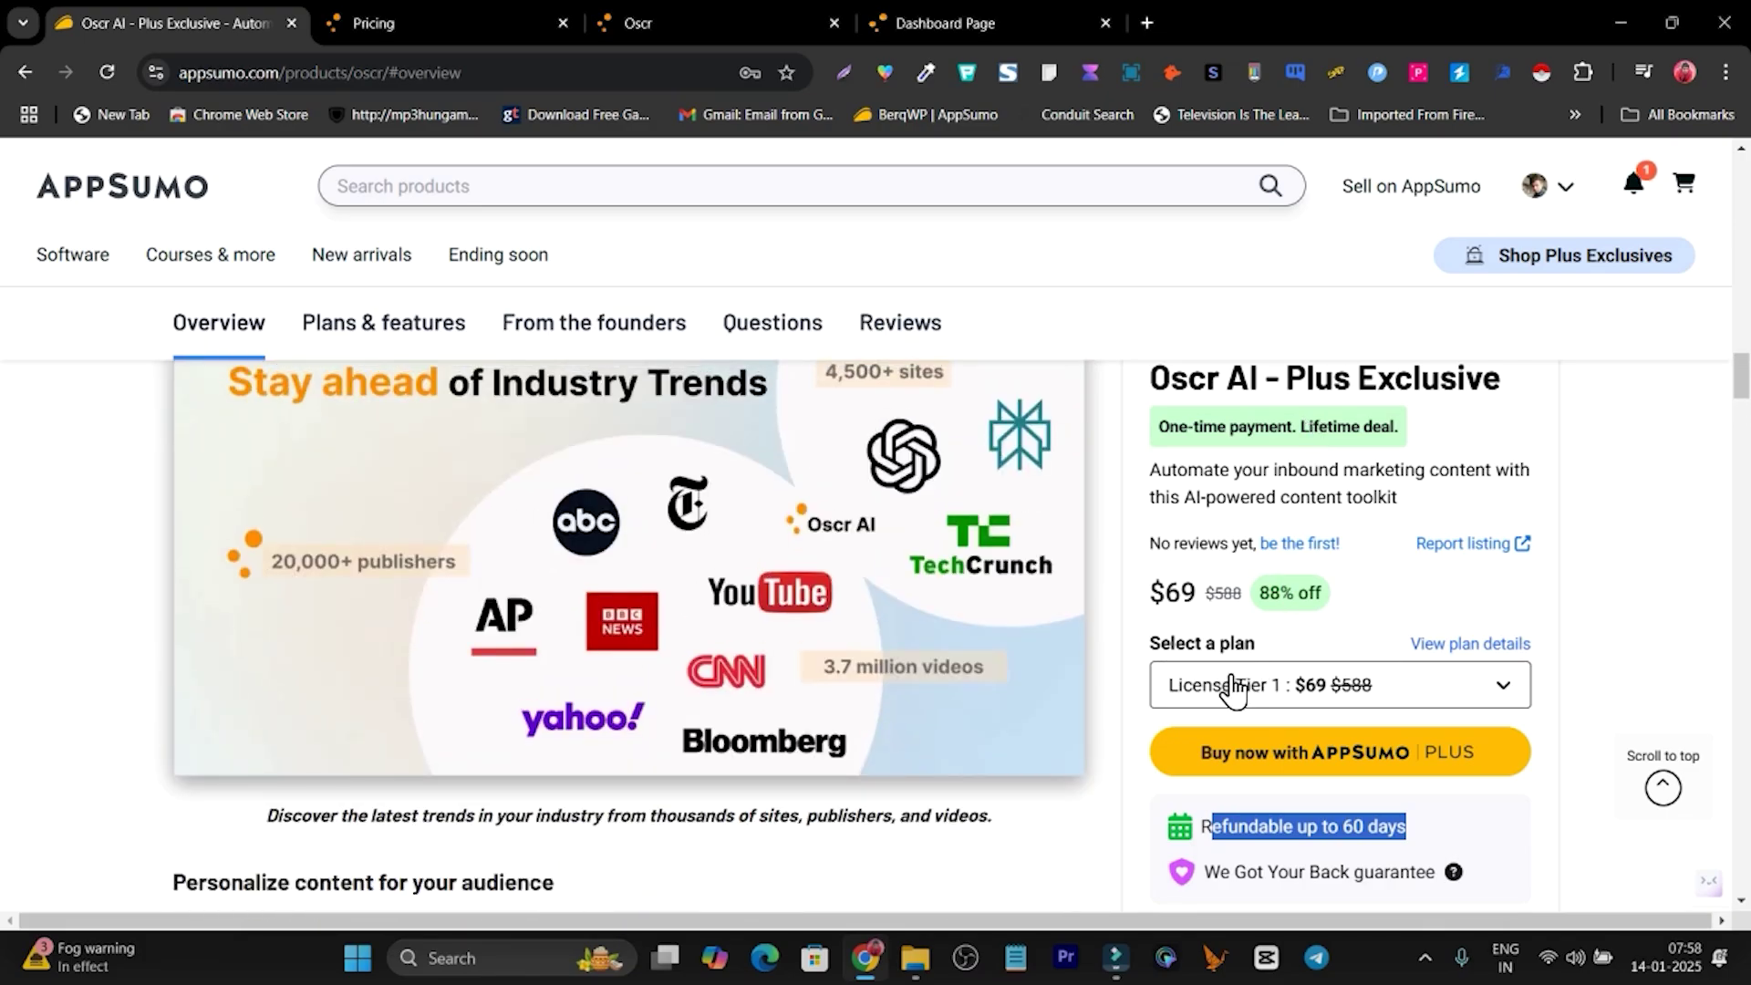
scroll(1233, 688, "up", 10)
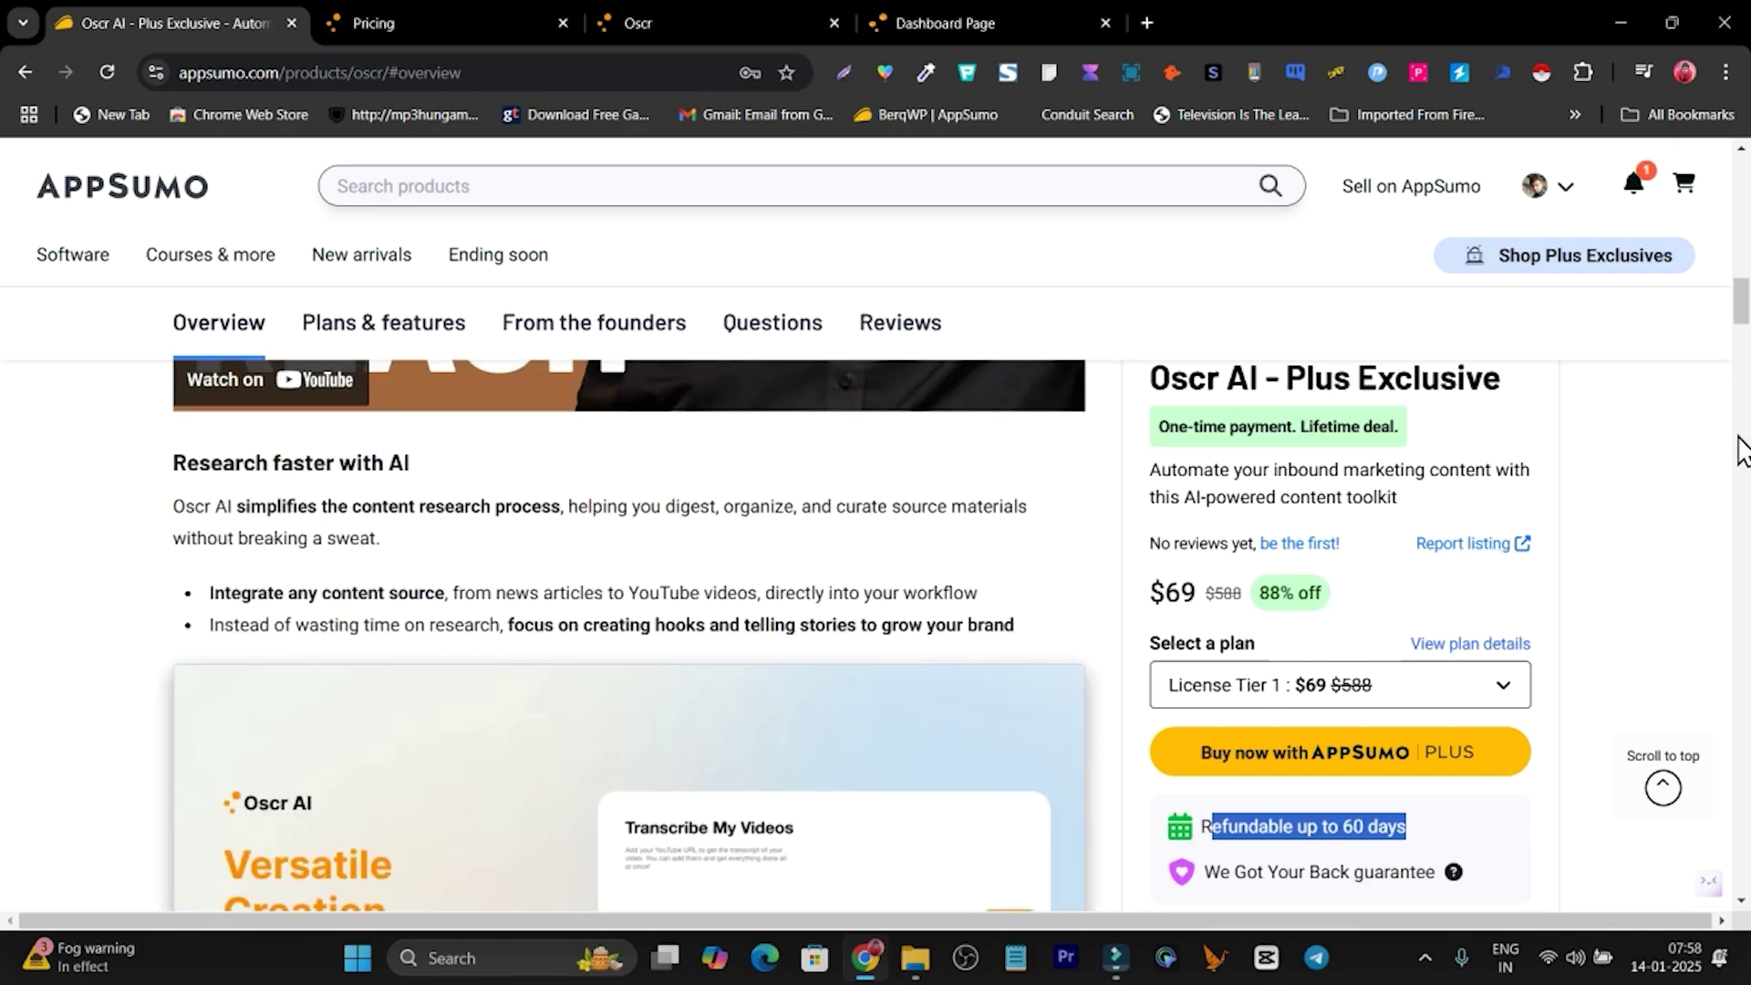
left_click_drag(1739, 325, 1740, 155)
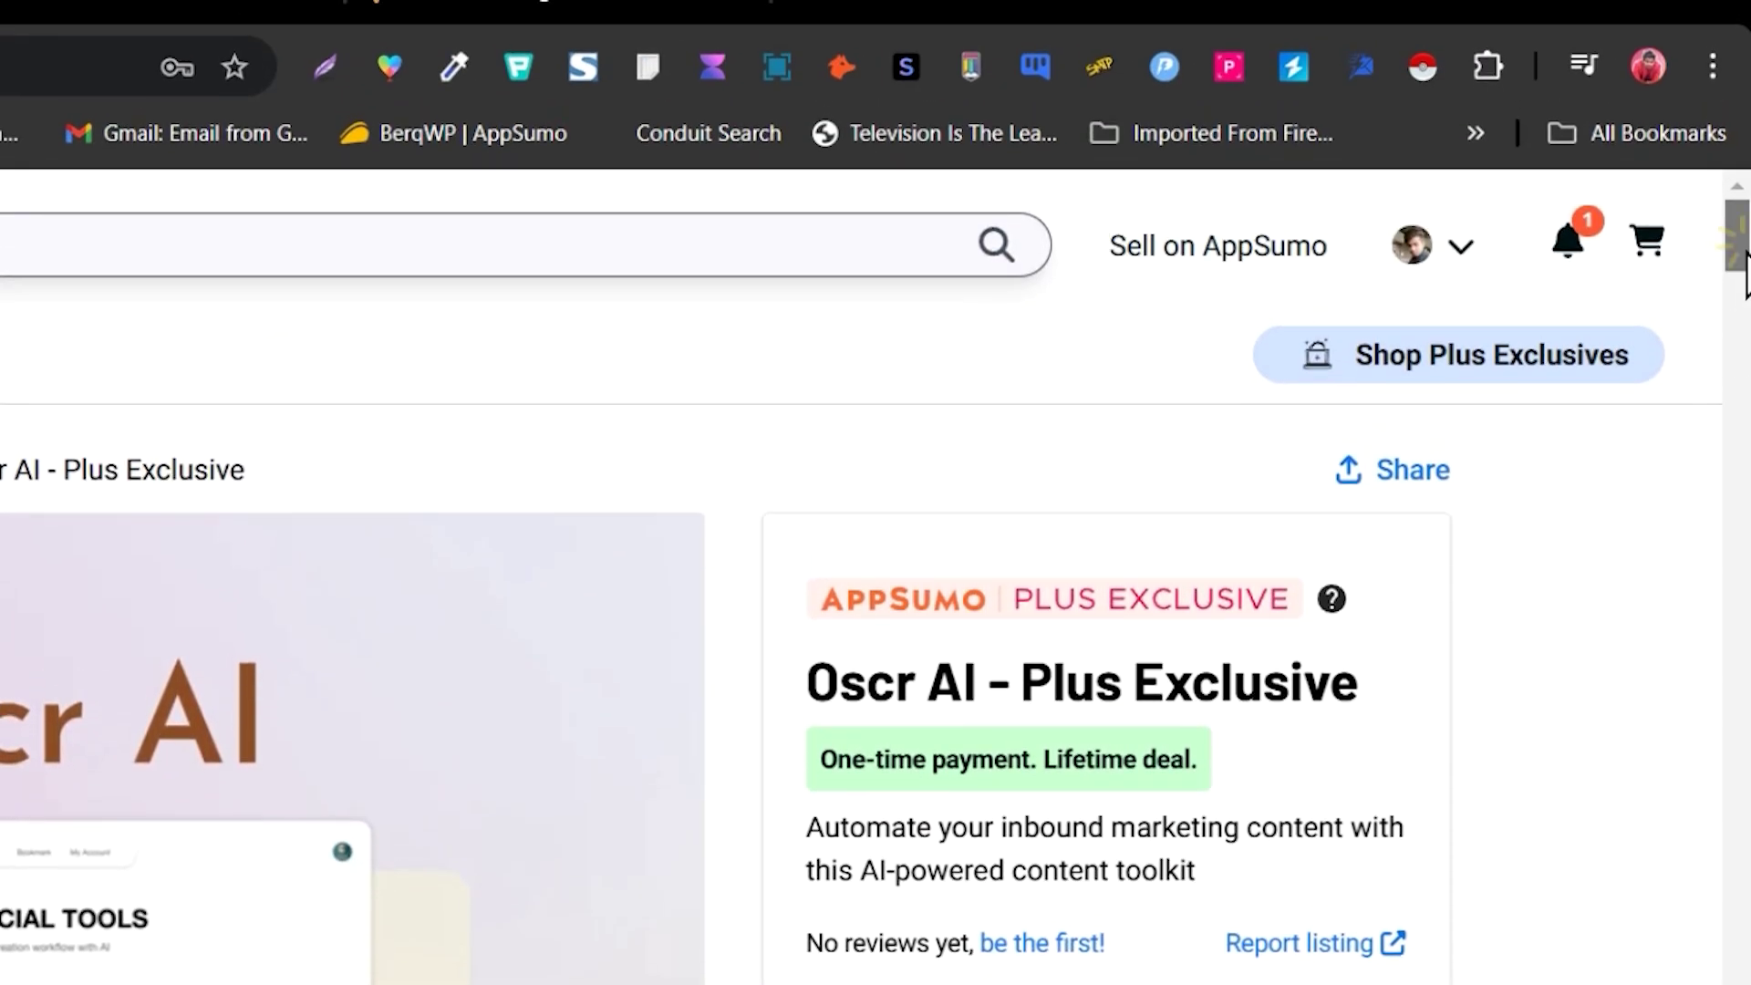
left_click_drag(1739, 164, 1736, 391)
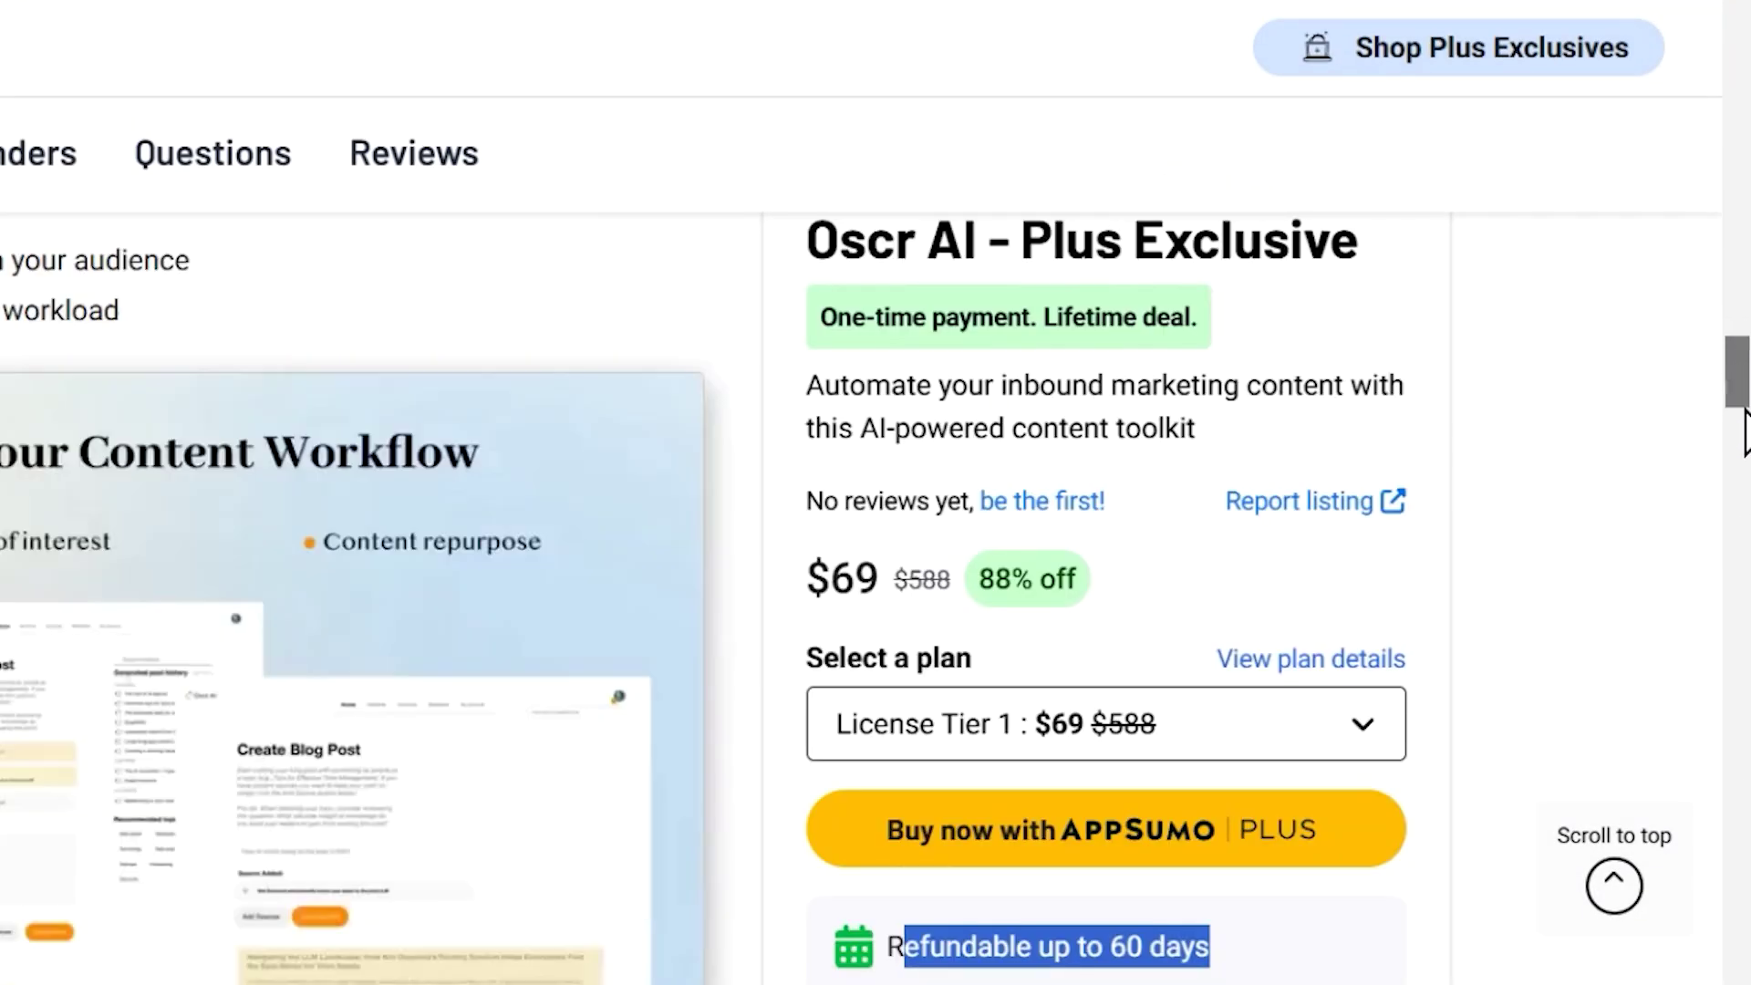